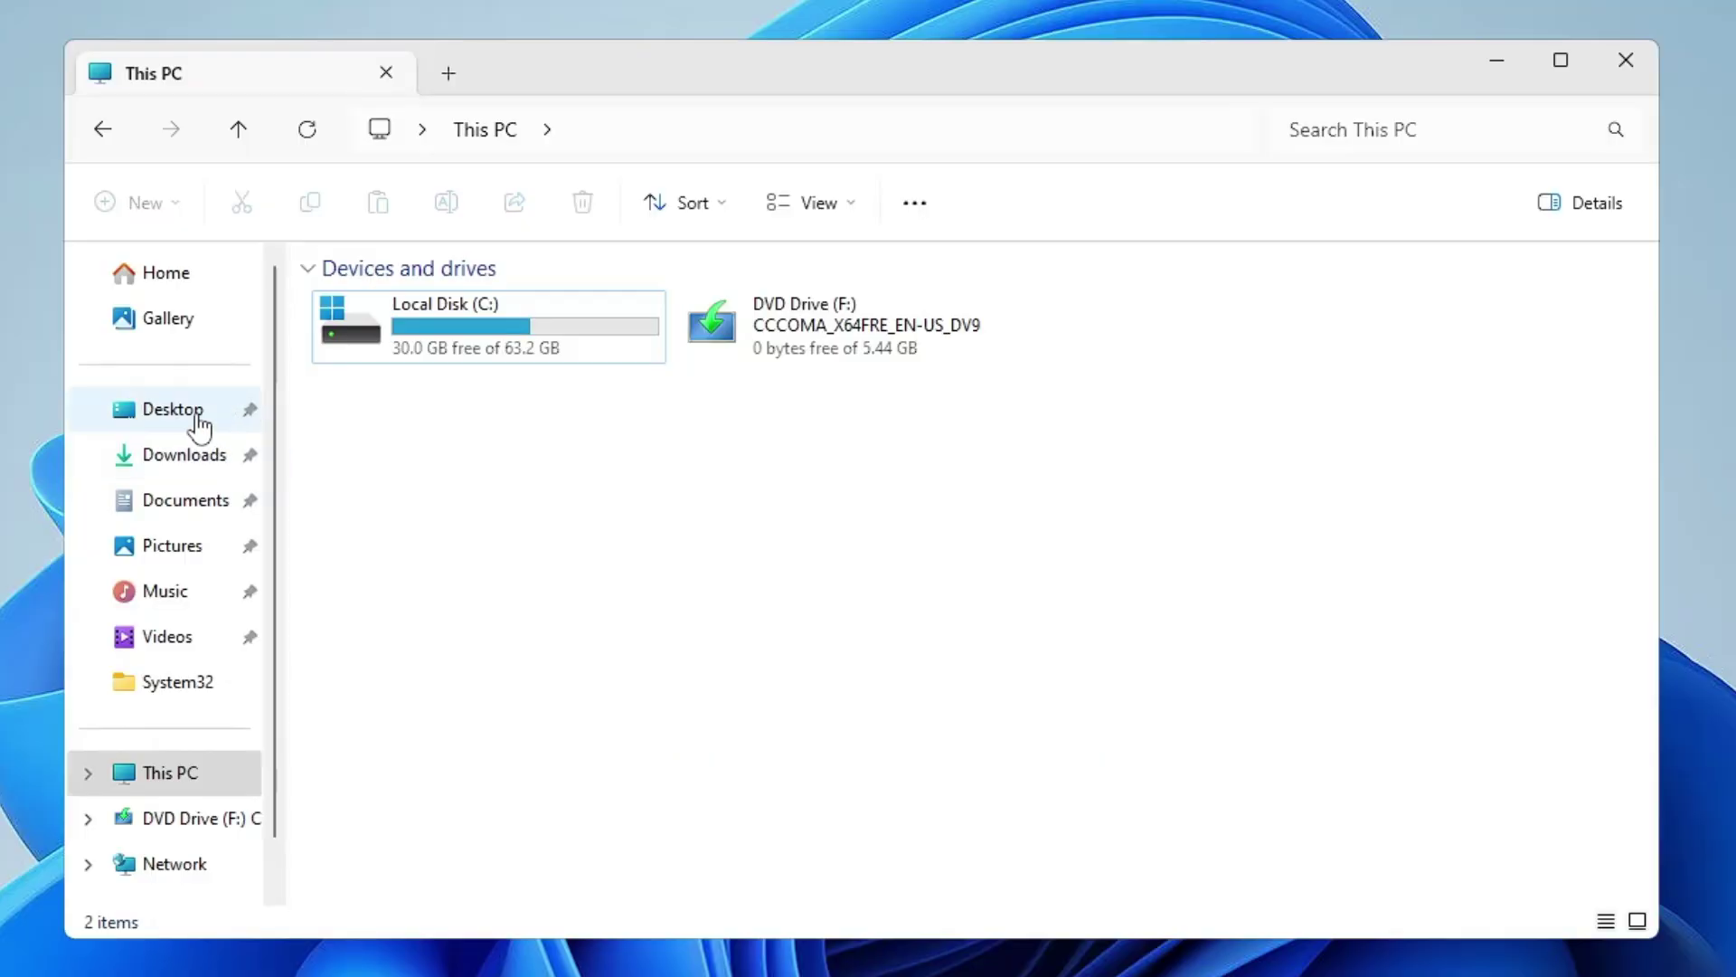
Browse the Desktop, Downloads, Documents, Pictures and Videos folders, then select and deselect Local Disk (C:).
click(199, 423)
click(199, 457)
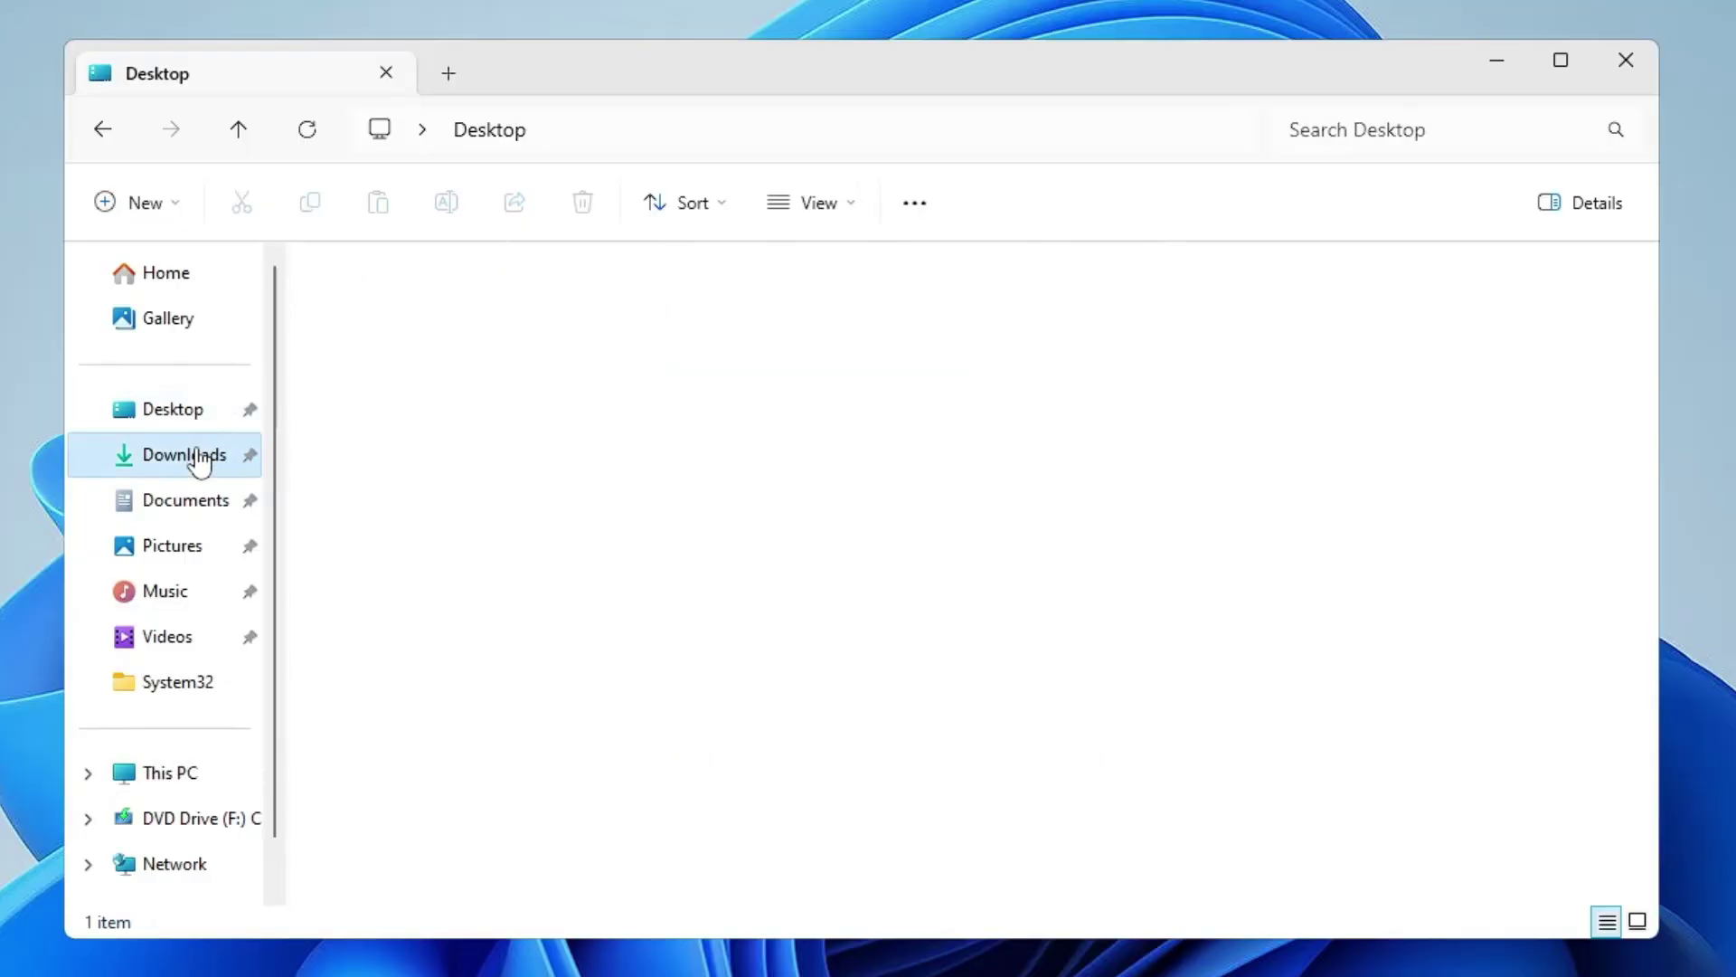
click(199, 506)
click(174, 554)
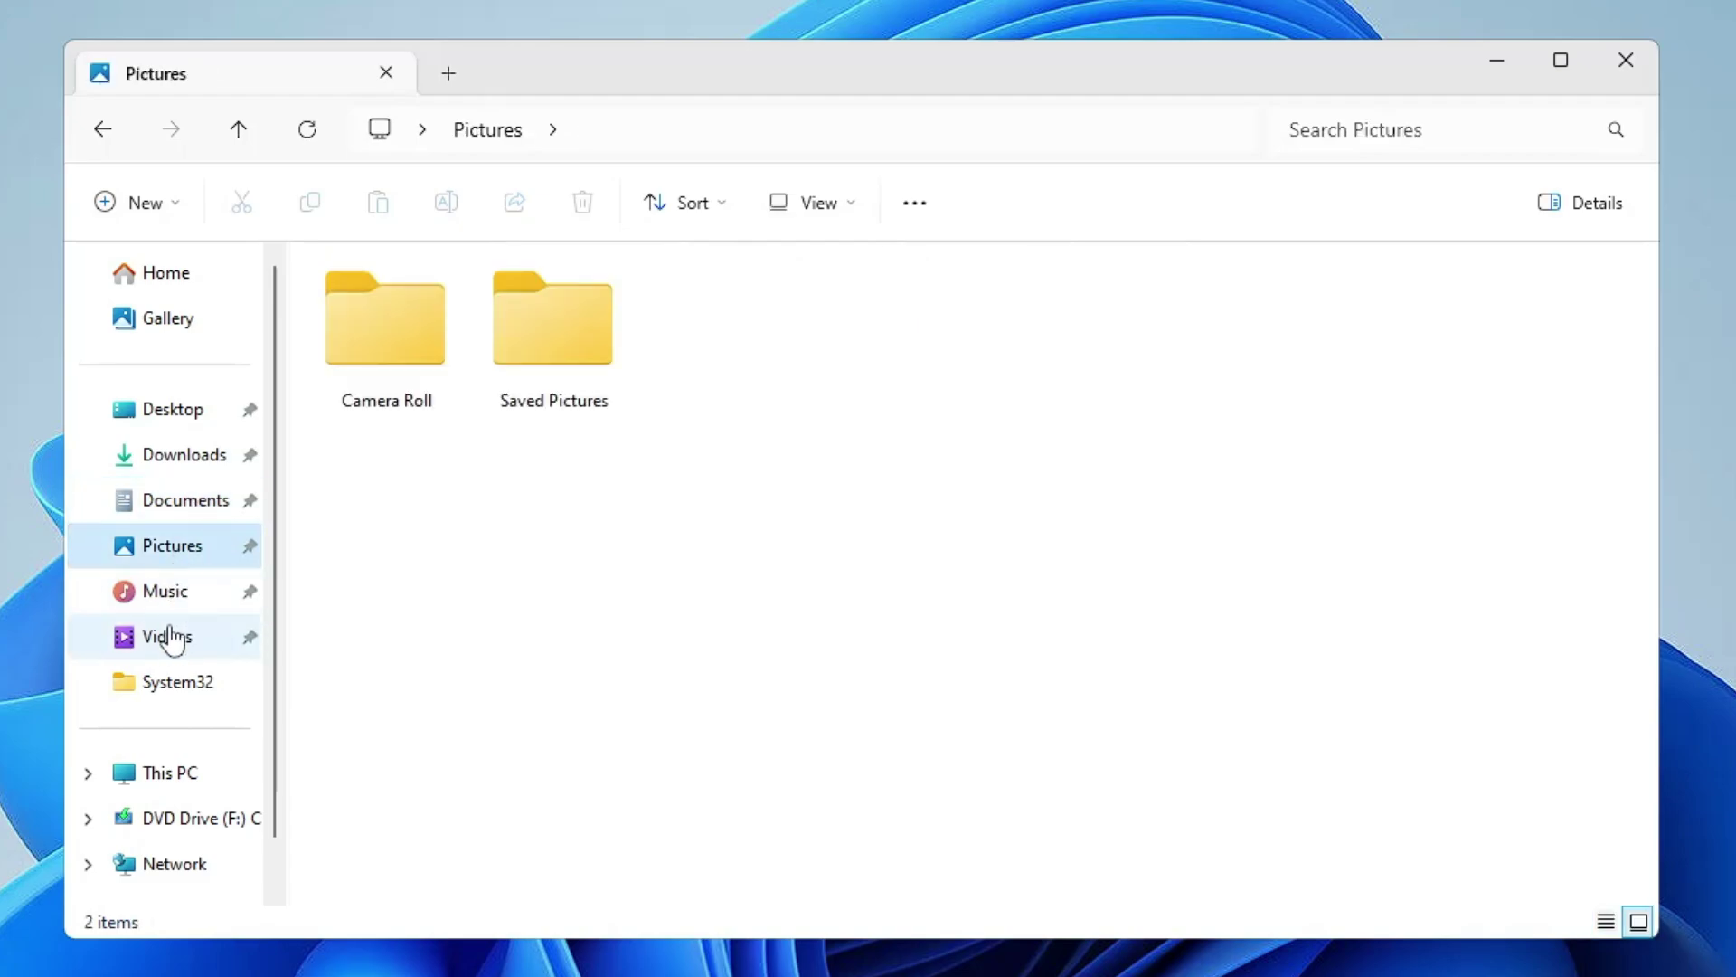
click(172, 638)
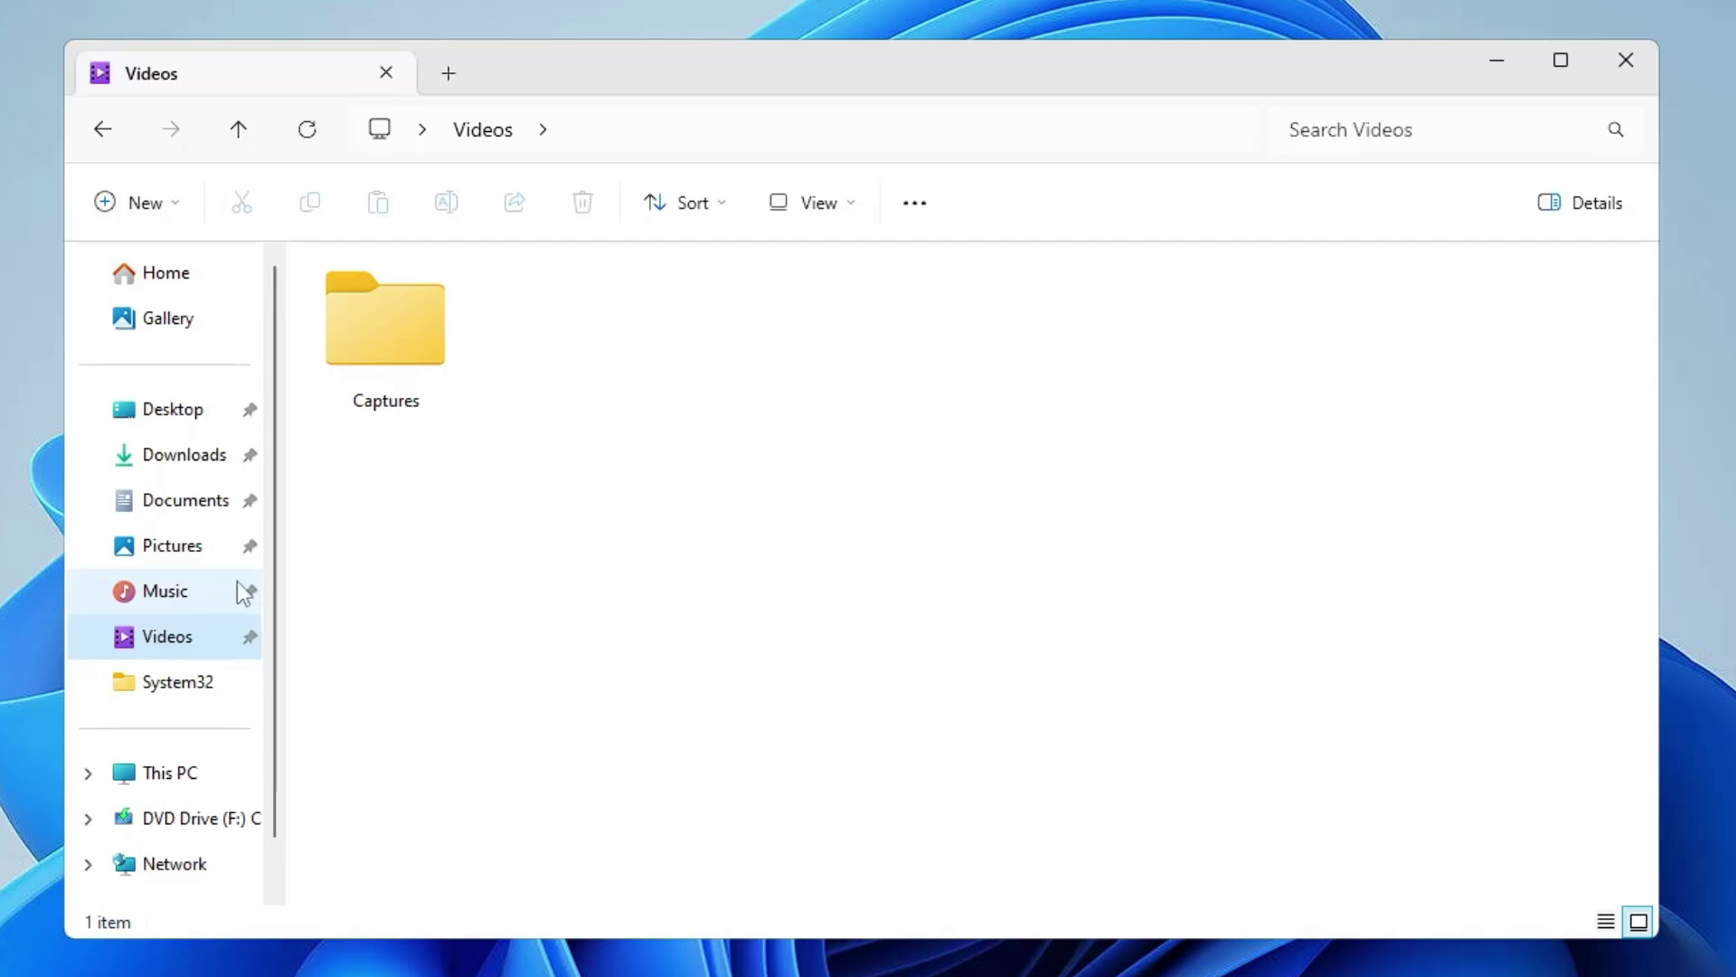
click(198, 771)
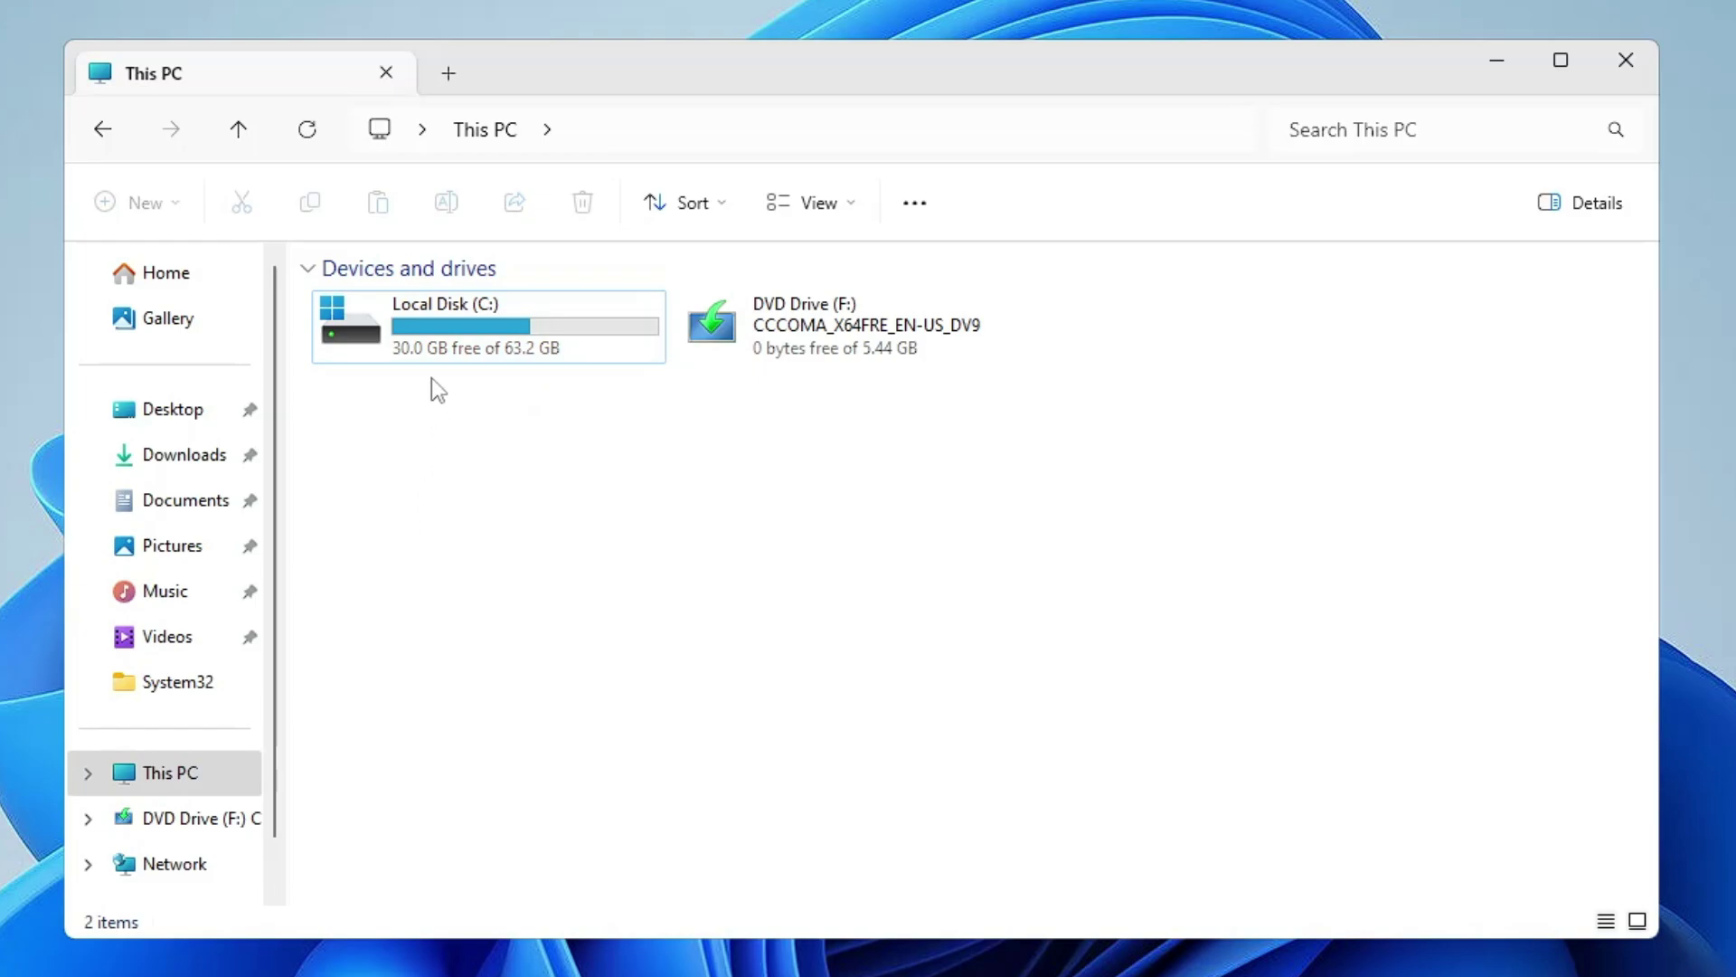
click(449, 324)
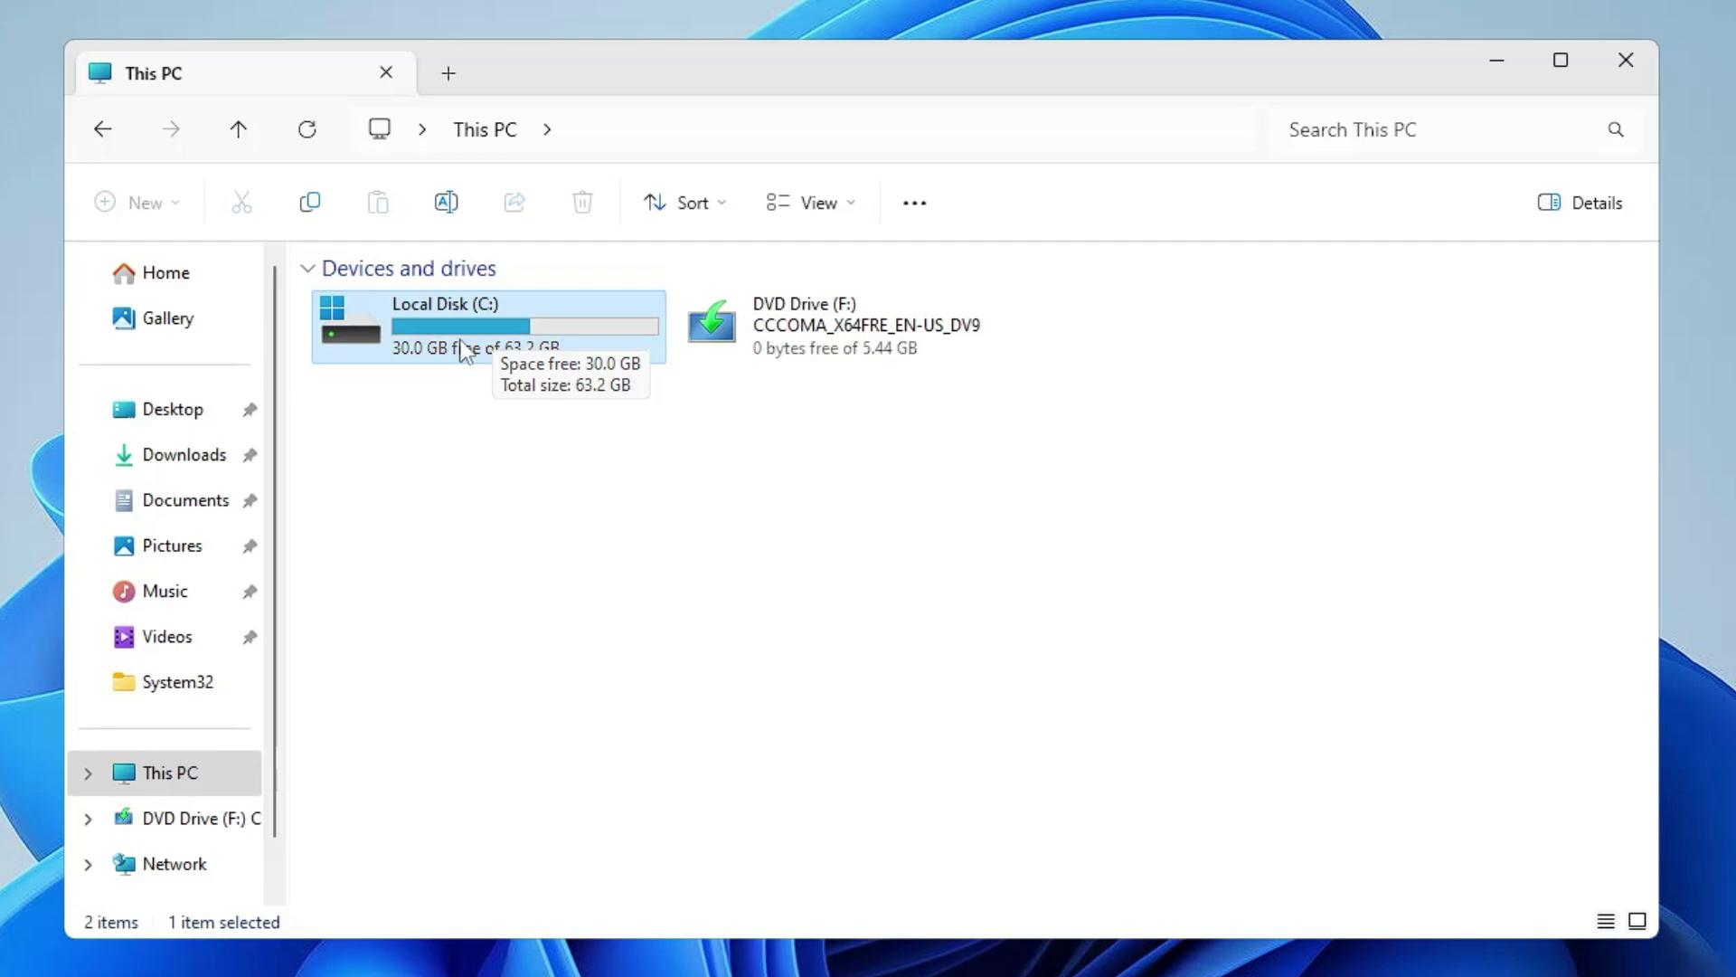
click(497, 430)
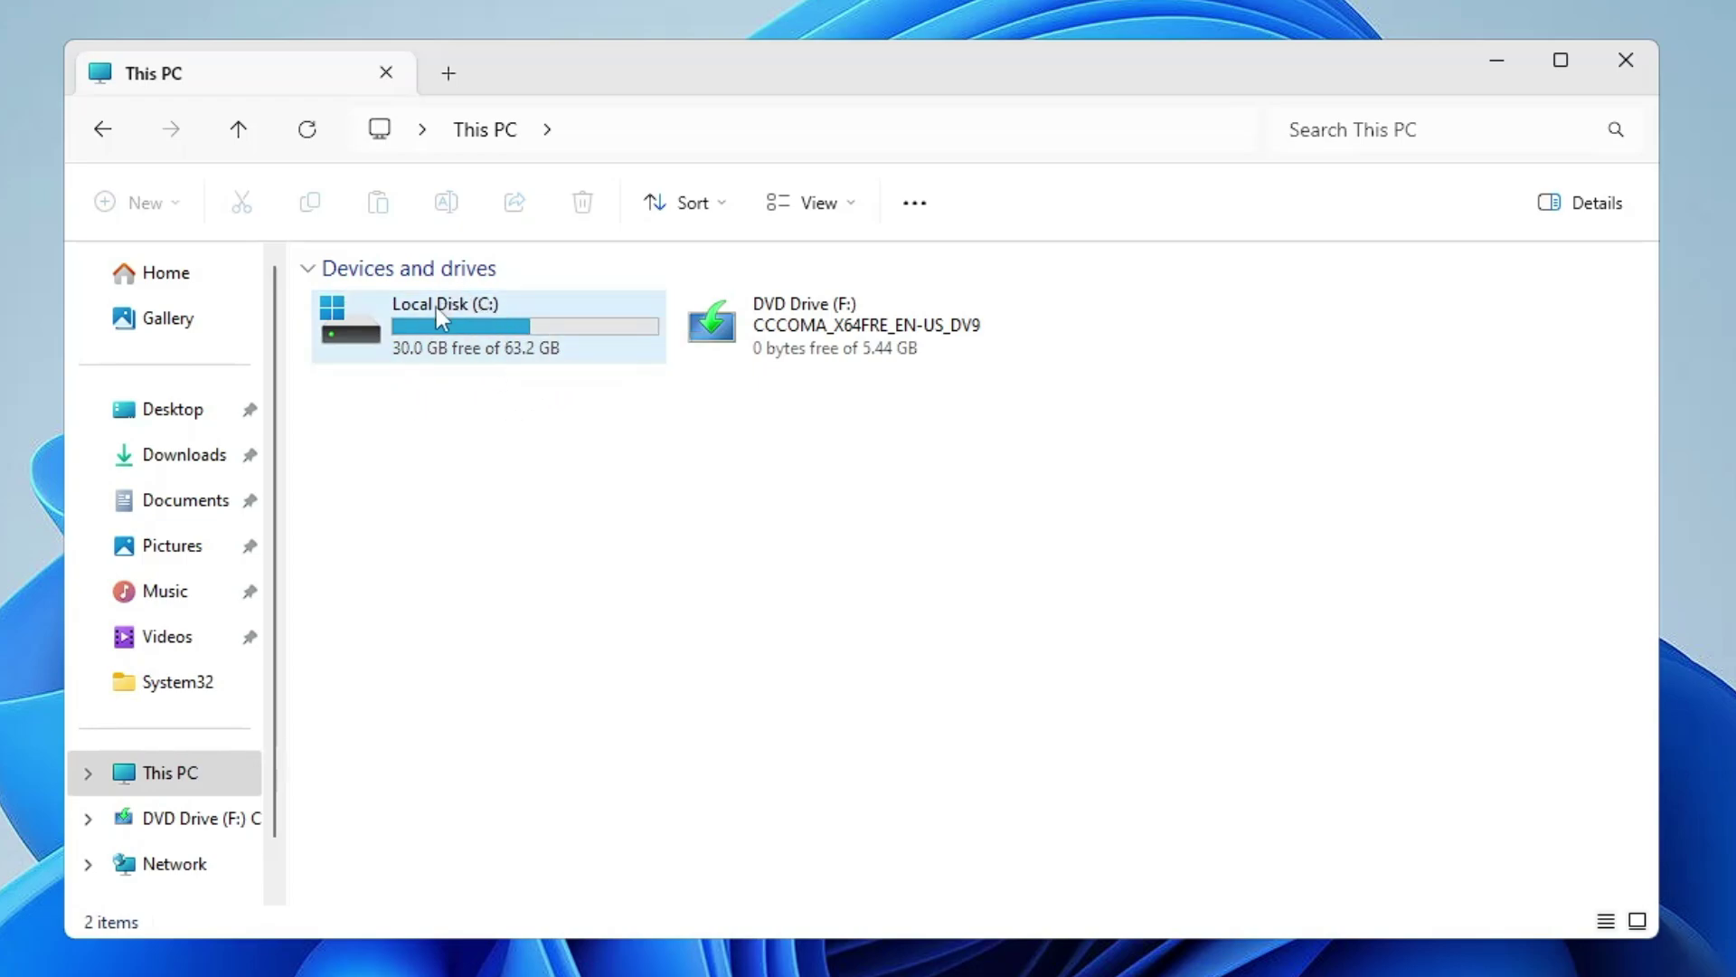
Advance the MSI Afterburner Setup past the licence and components to Choose Install Location.
mouse_move(466, 321)
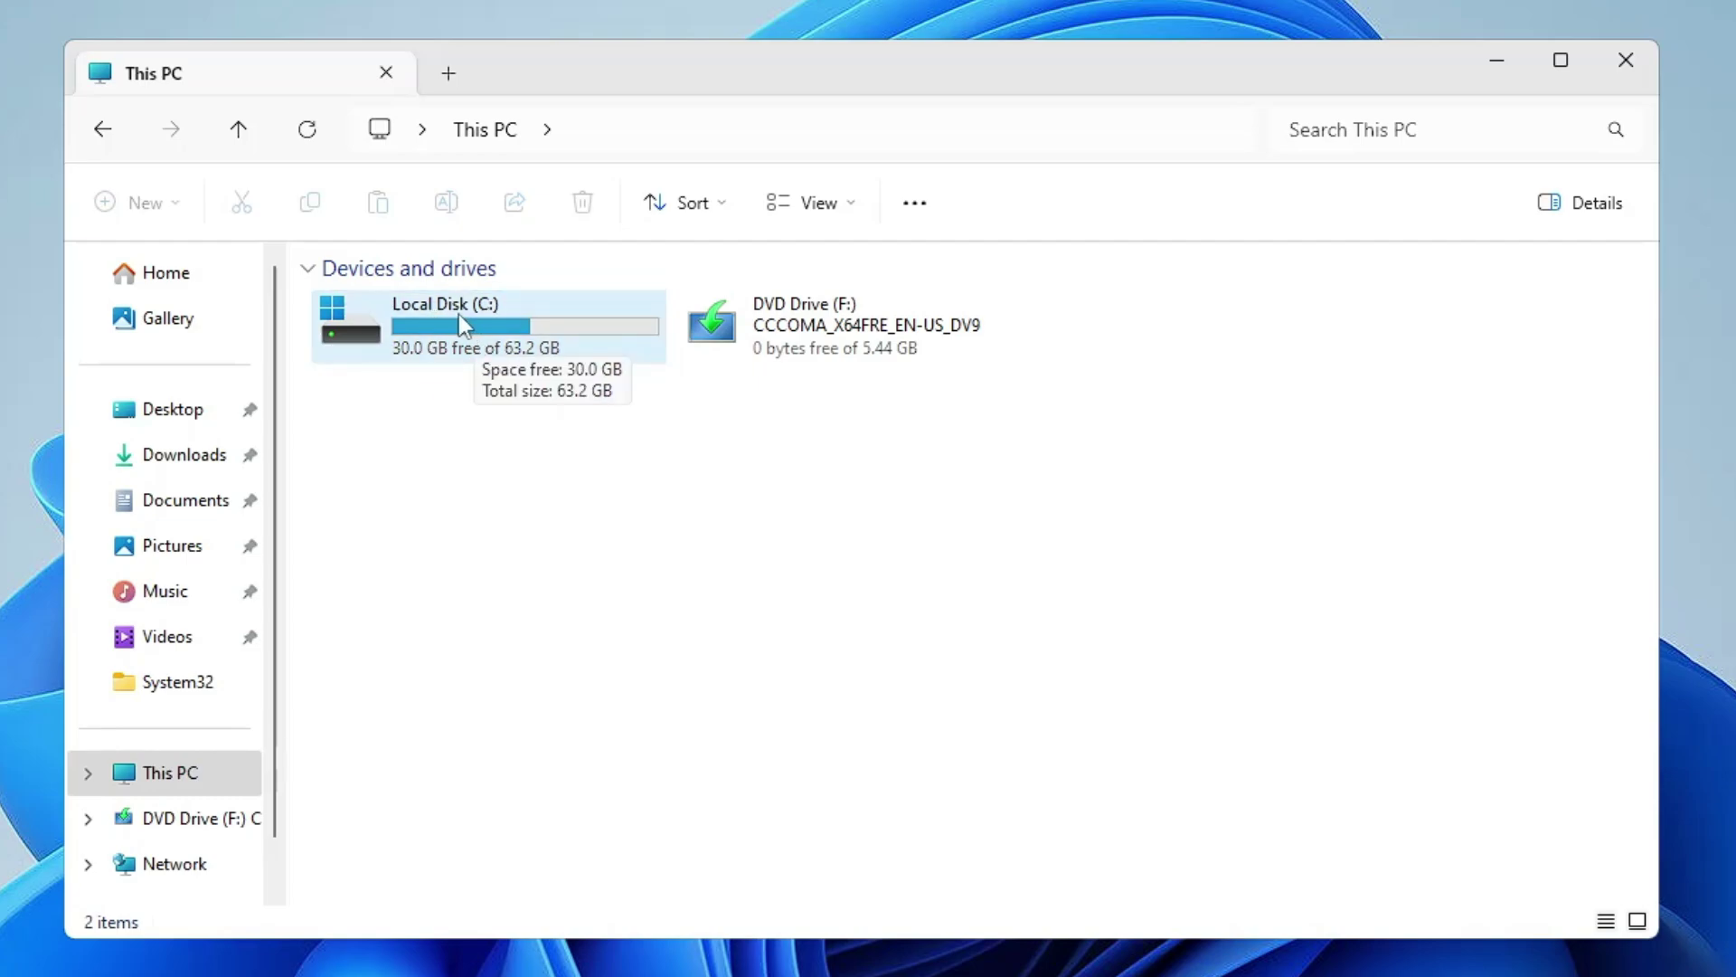
mouse_move(952, 335)
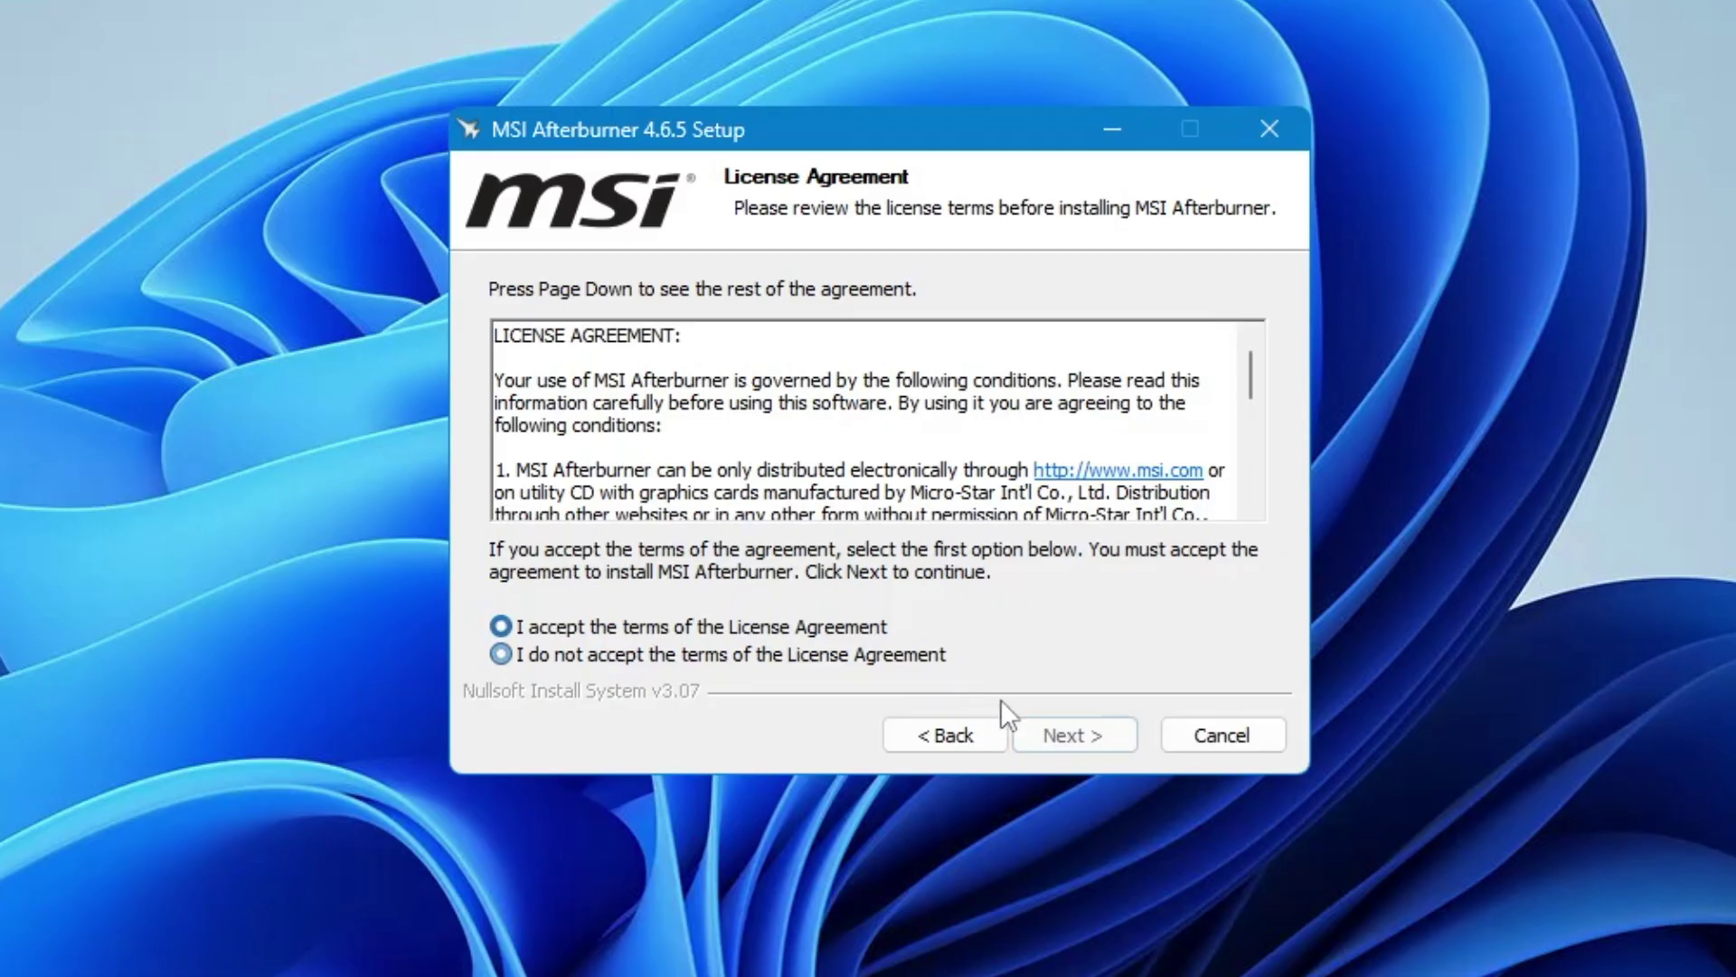
click(1115, 736)
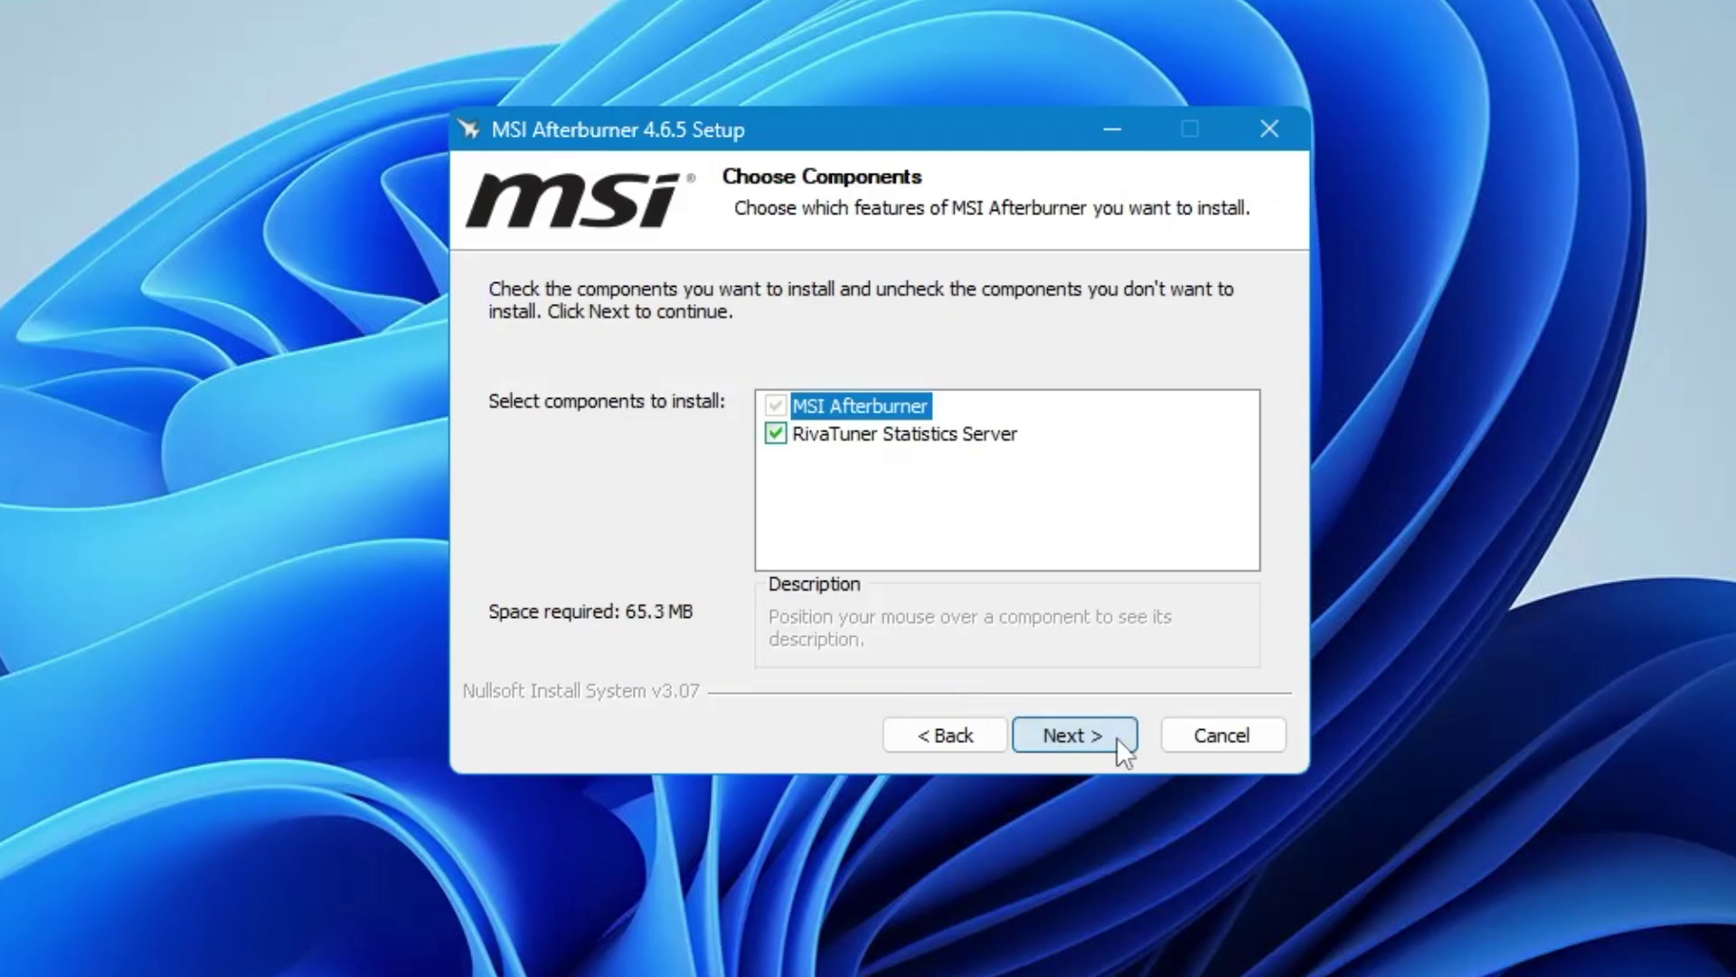
click(1103, 736)
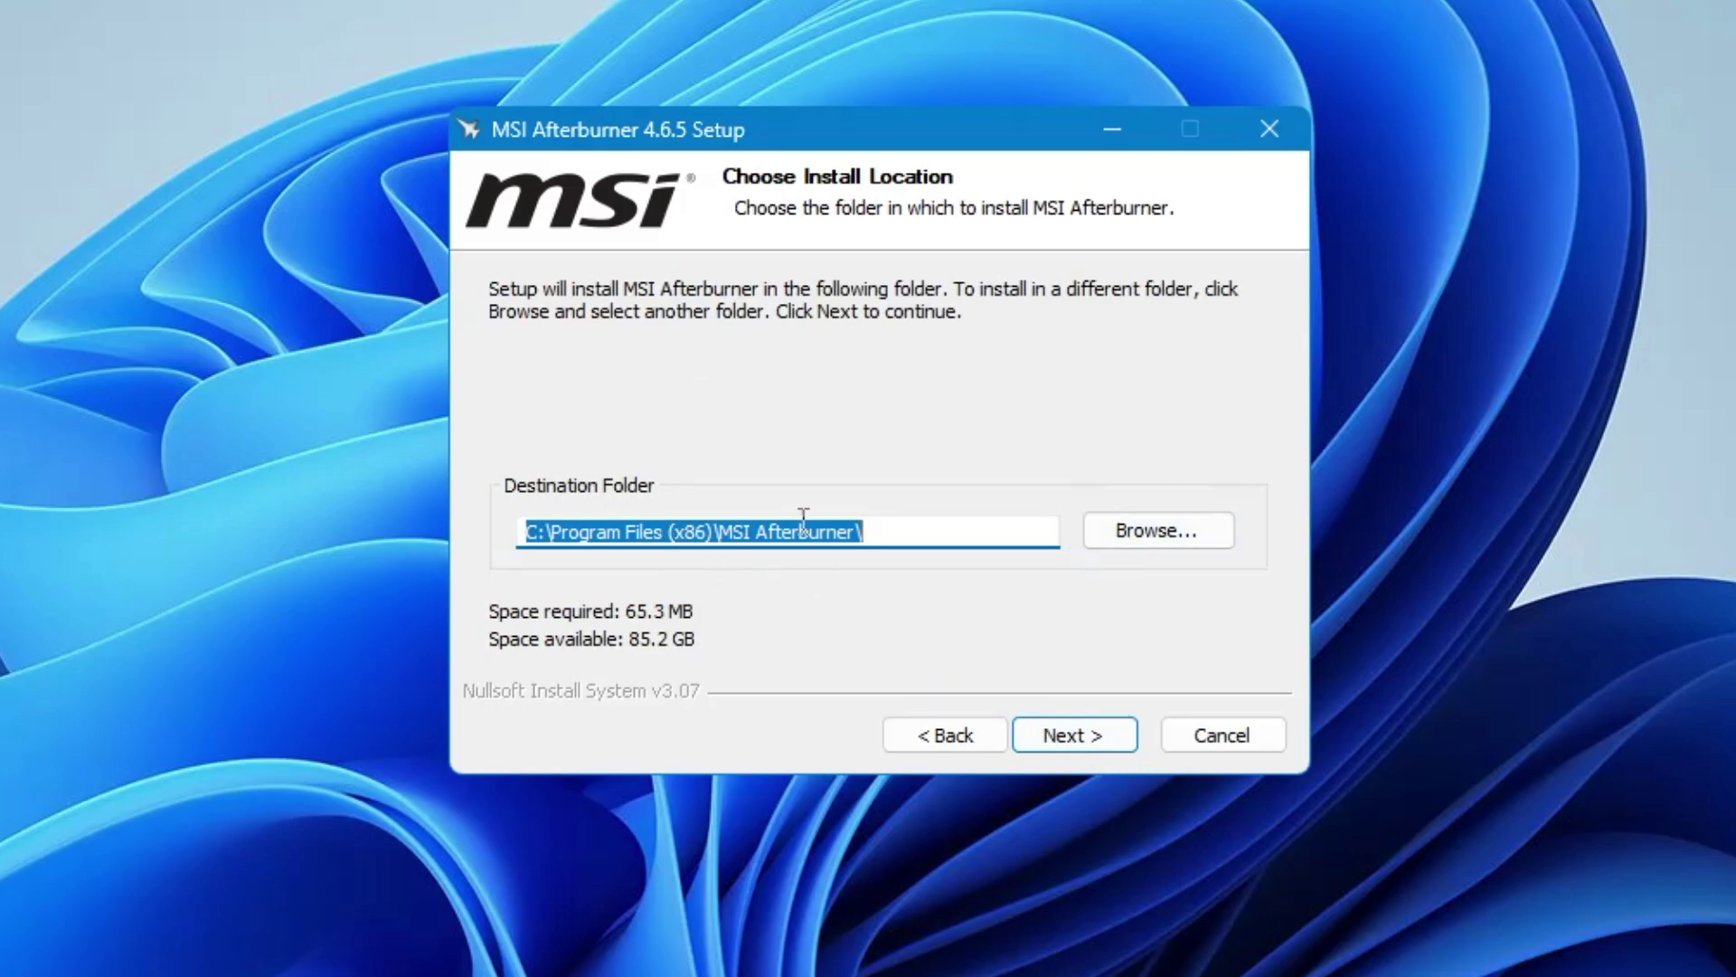
Browse for a different install folder and expand This PC to show its drives.
key(Home)
key(shift+Right)
click(1121, 531)
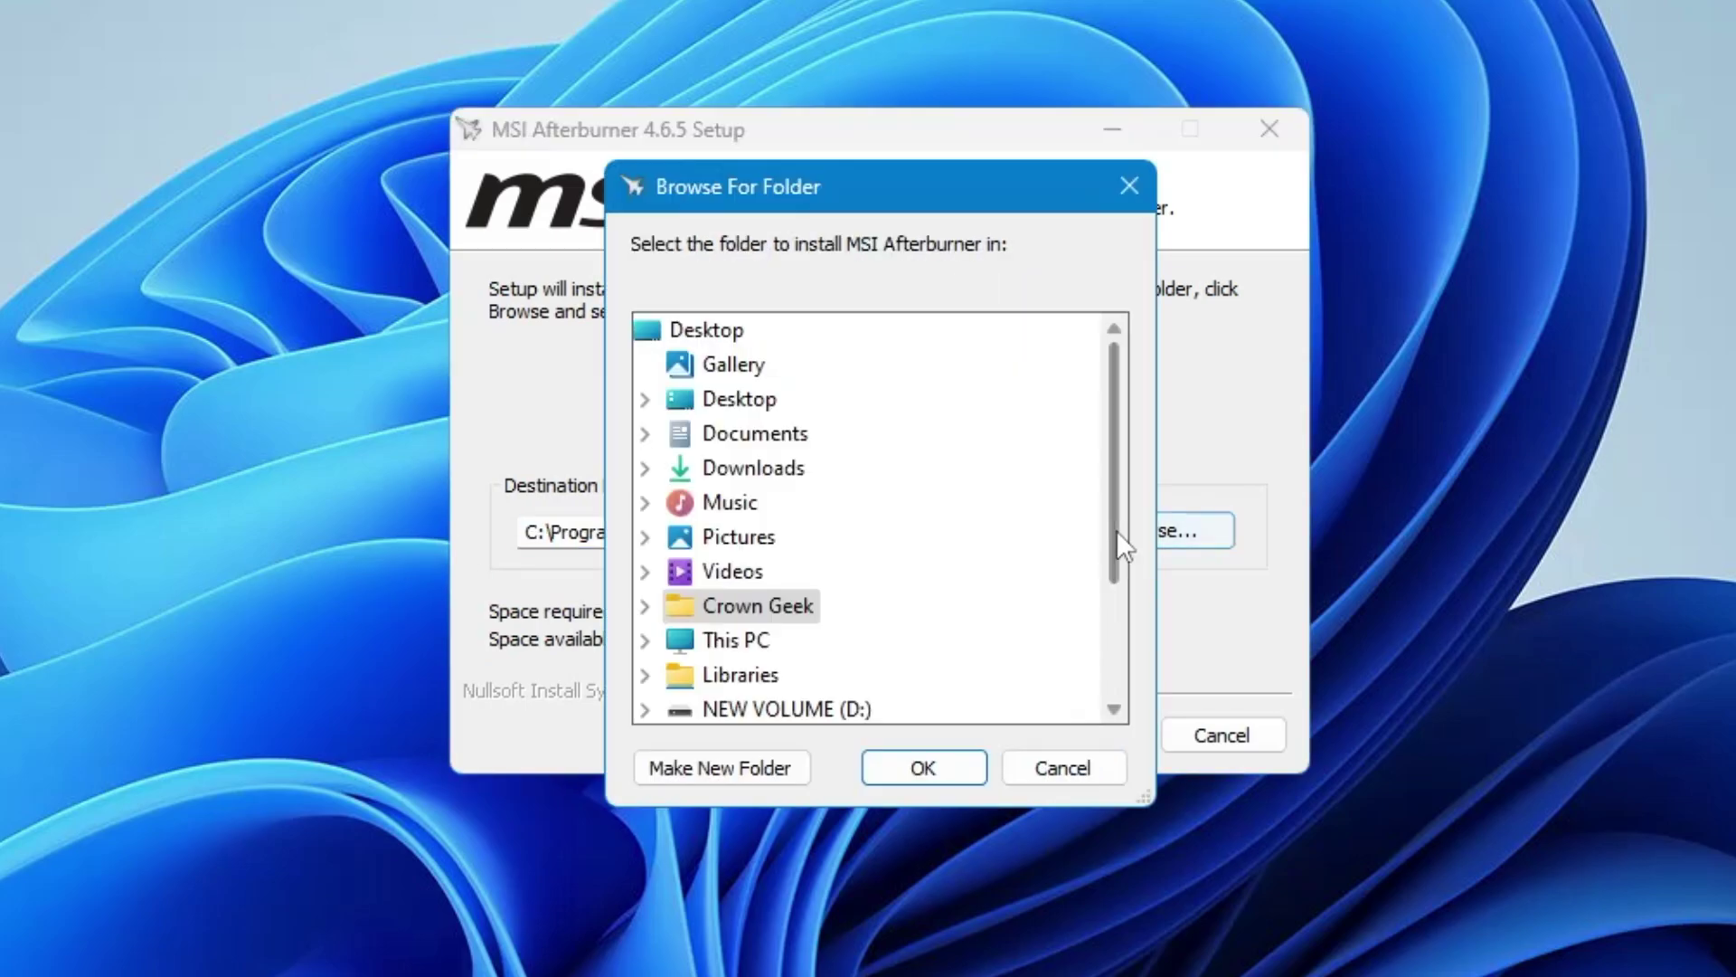
scroll(778, 452, down, 2)
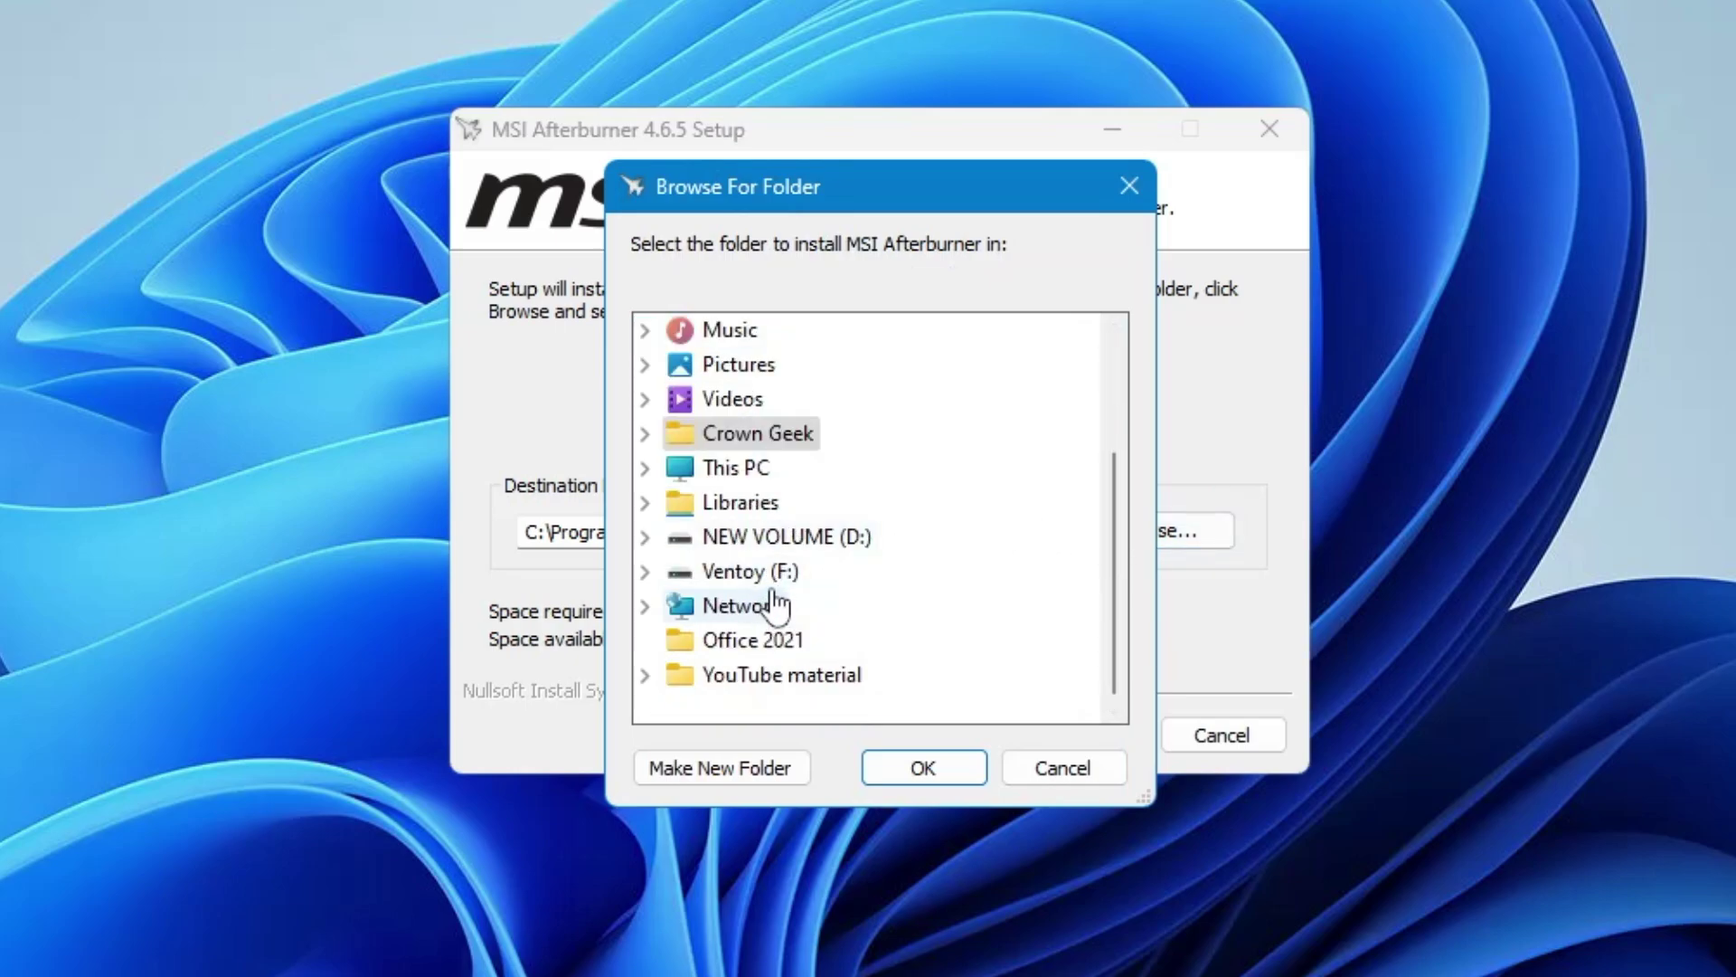
click(758, 471)
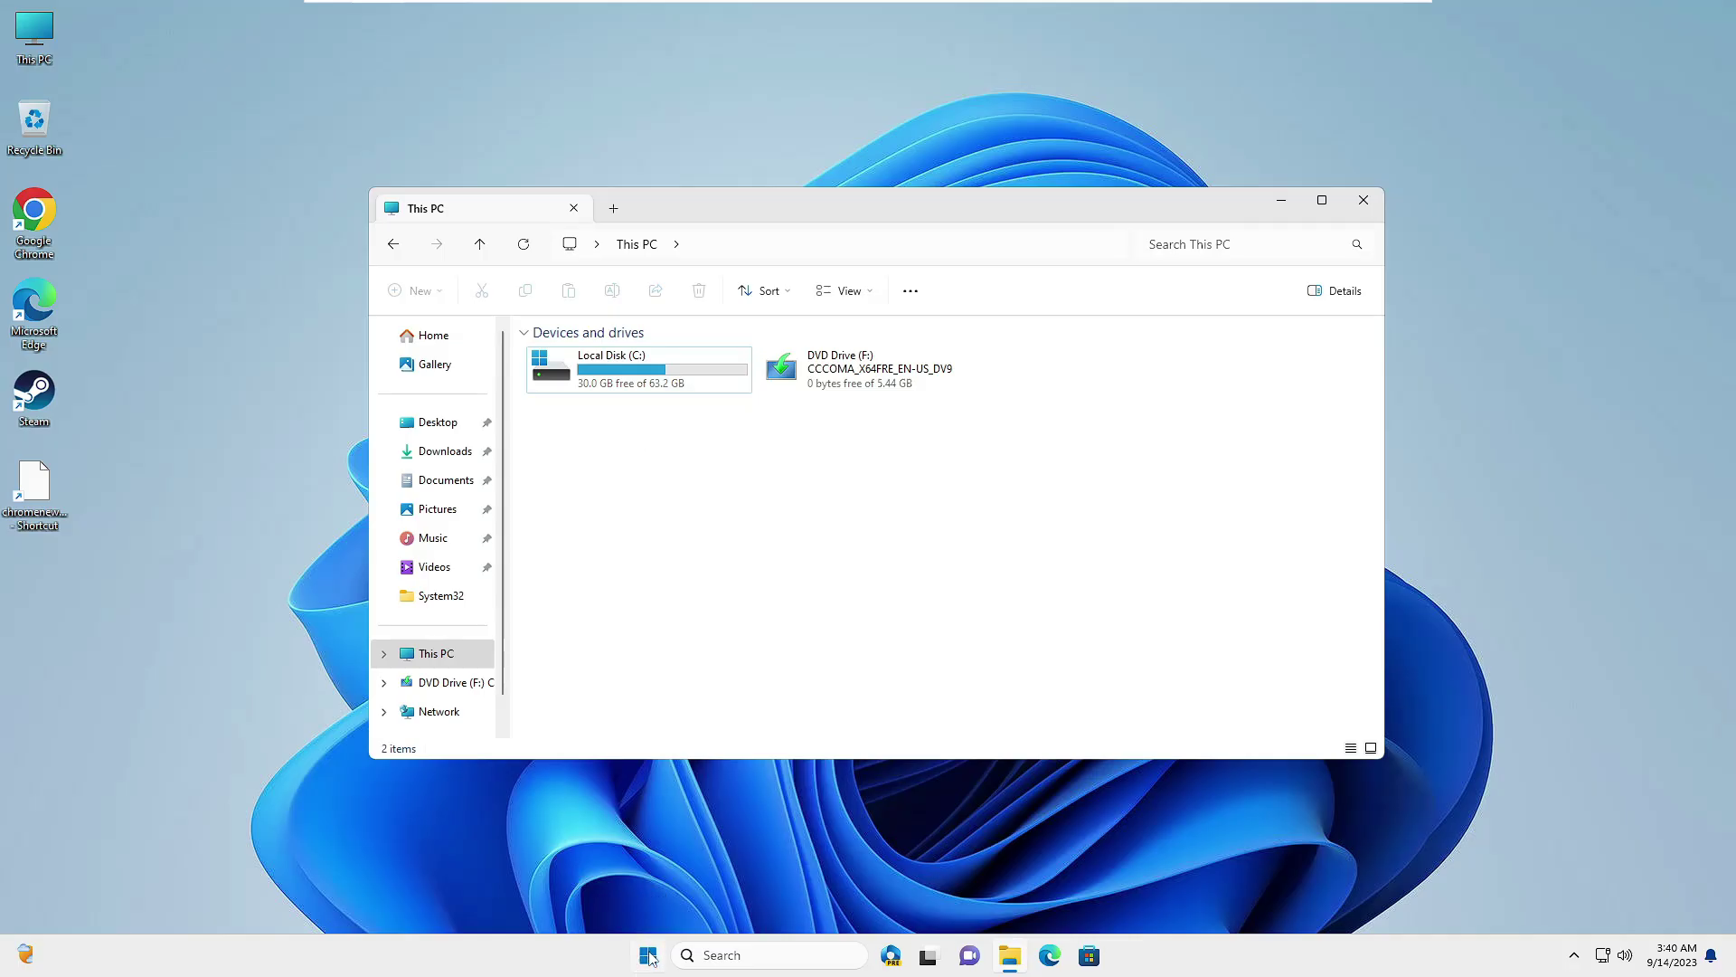
Launch Disk Management from the Start button's admin menu and drag its window aside.
right_click(648, 955)
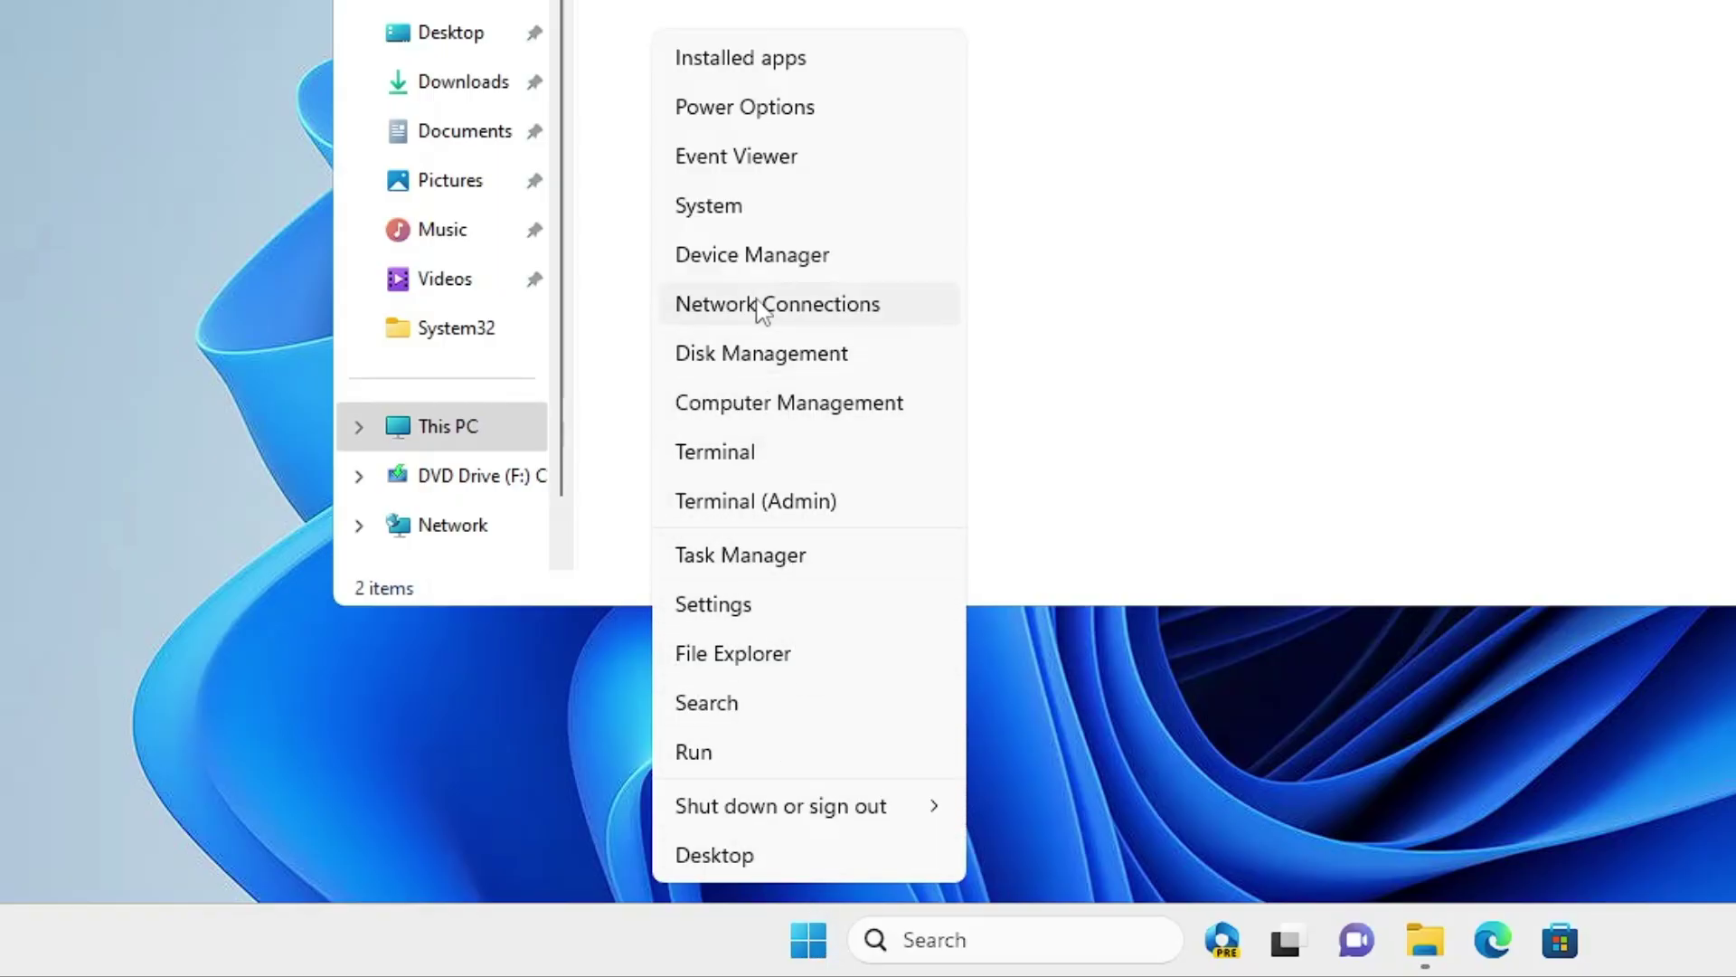
click(768, 366)
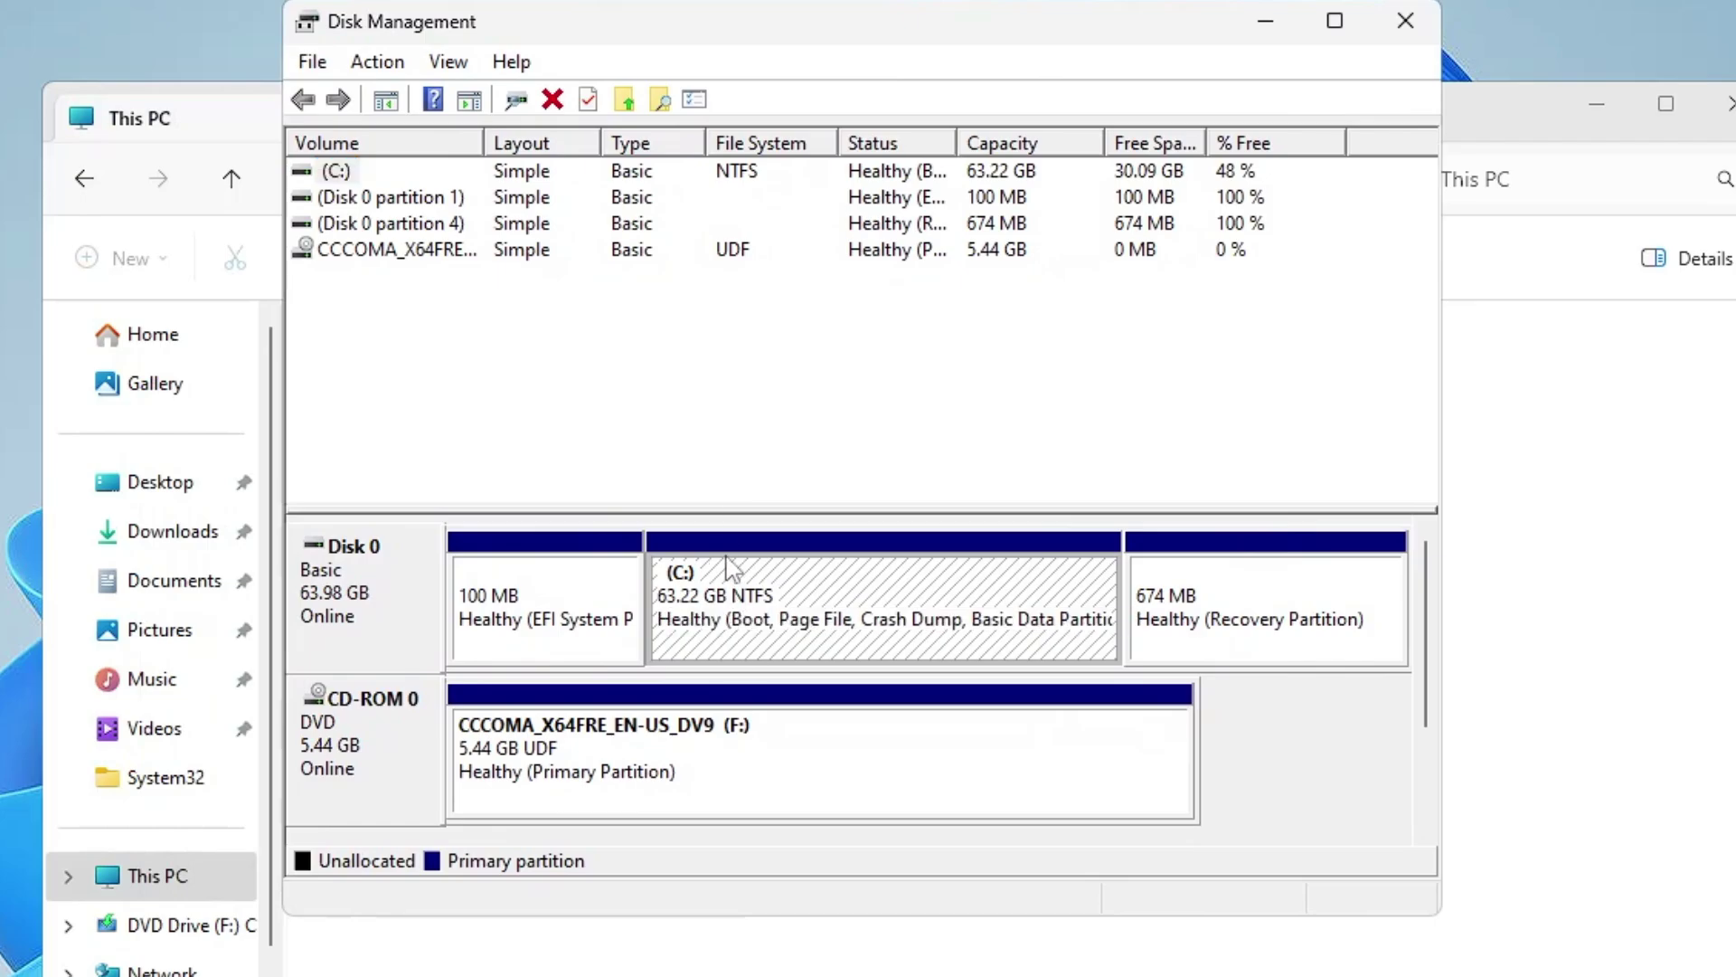
drag(800, 9, 1188, 32)
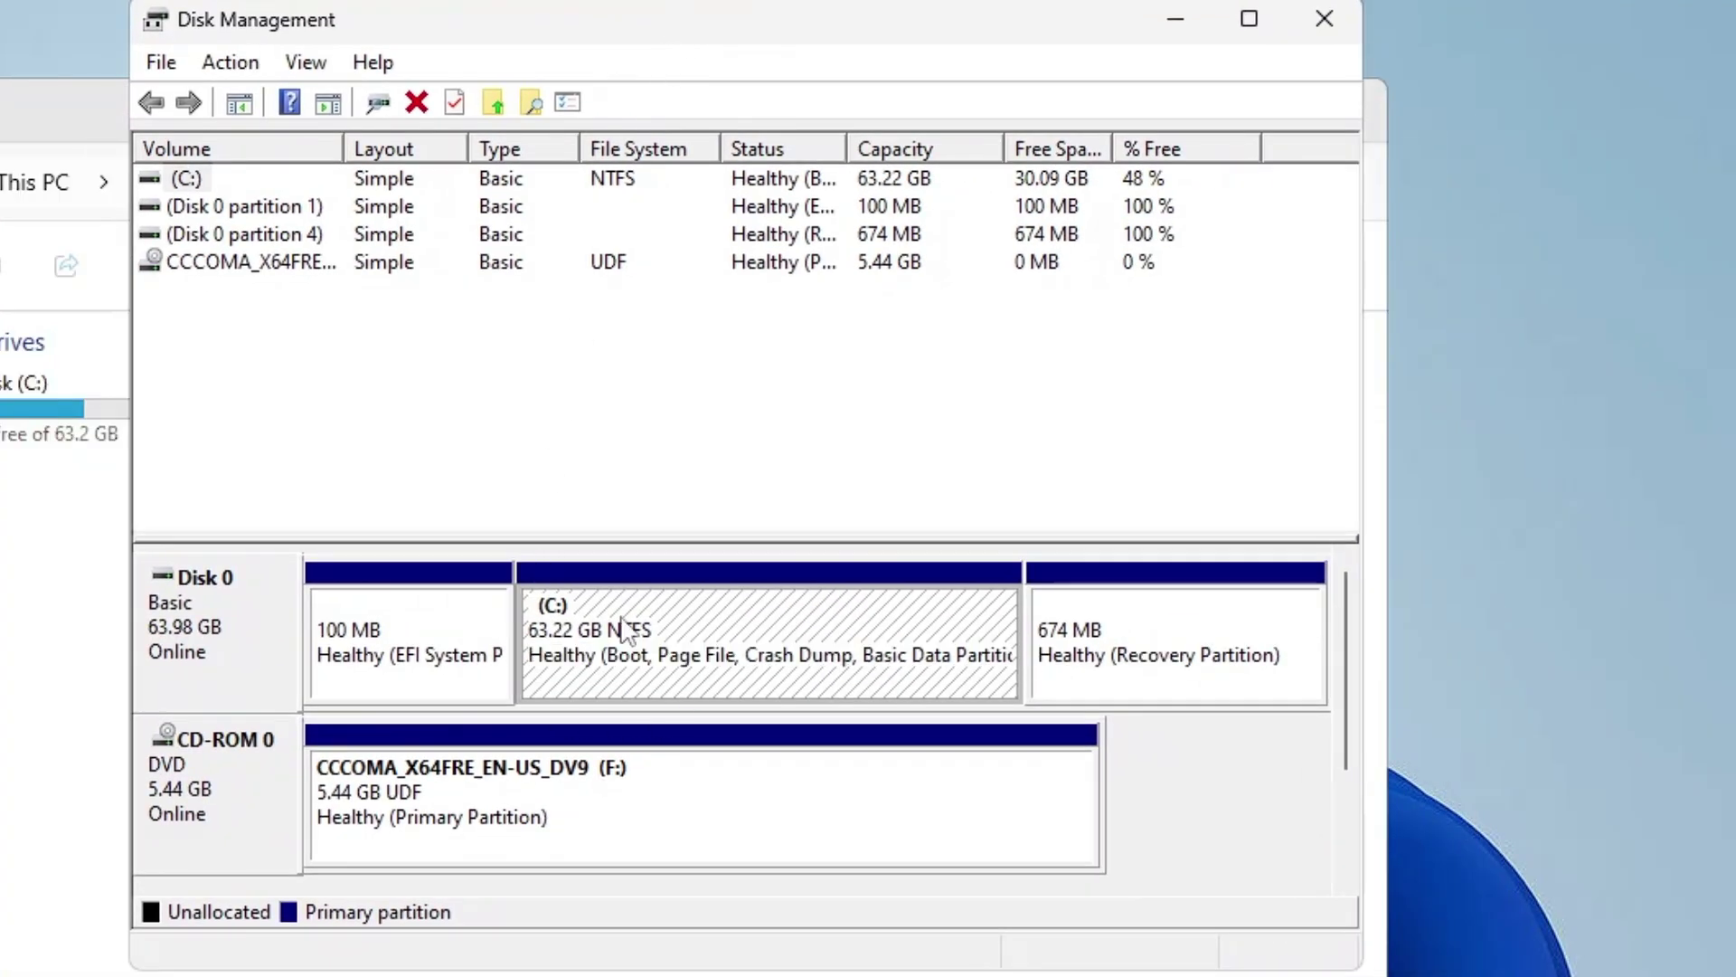
Shrink the C: volume by 2000 MB and select the resulting 1.95 GB unallocated block.
right_click(618, 613)
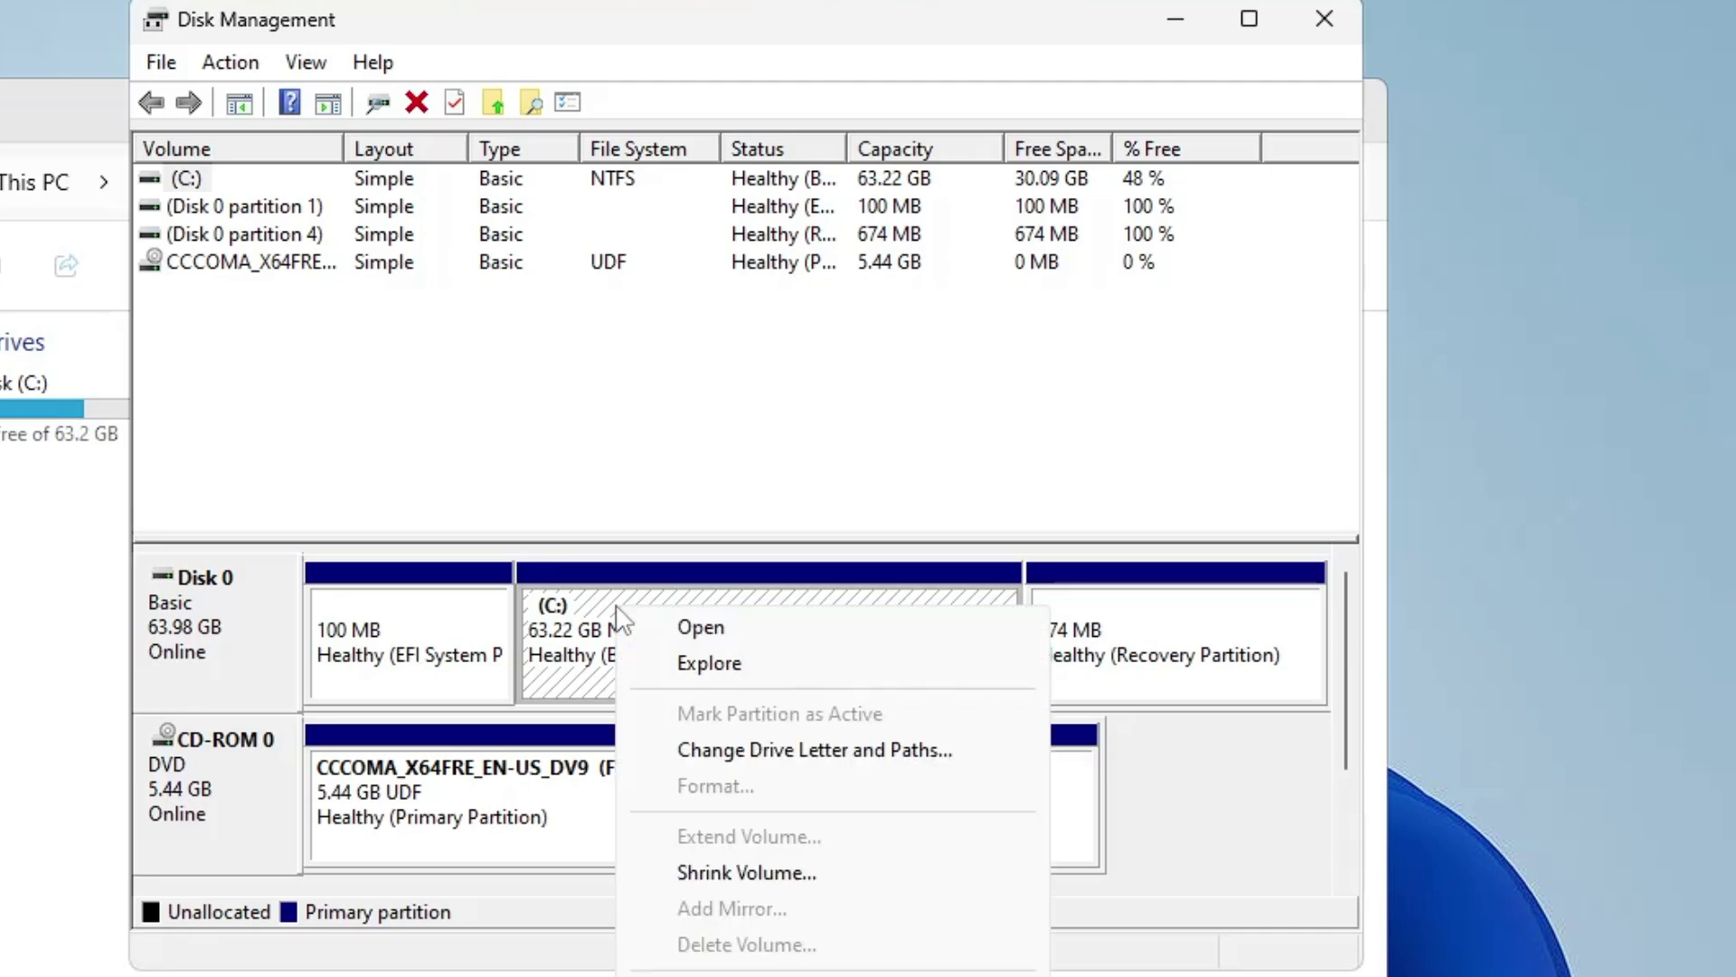
click(732, 871)
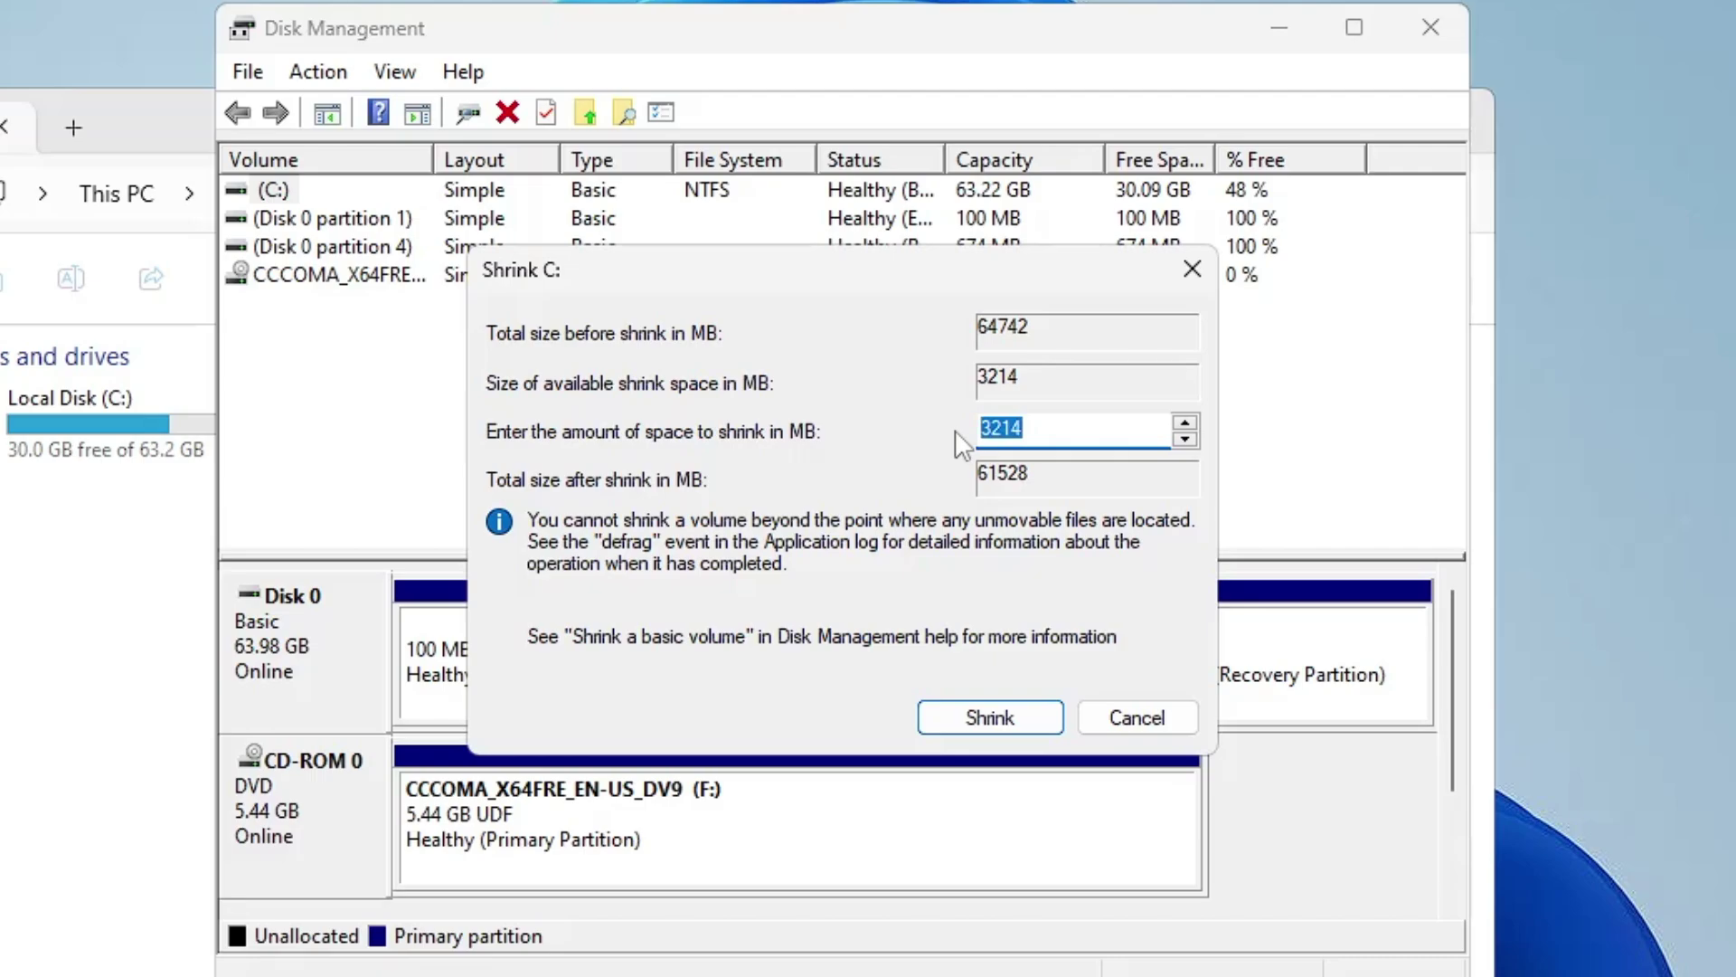
text(2000)
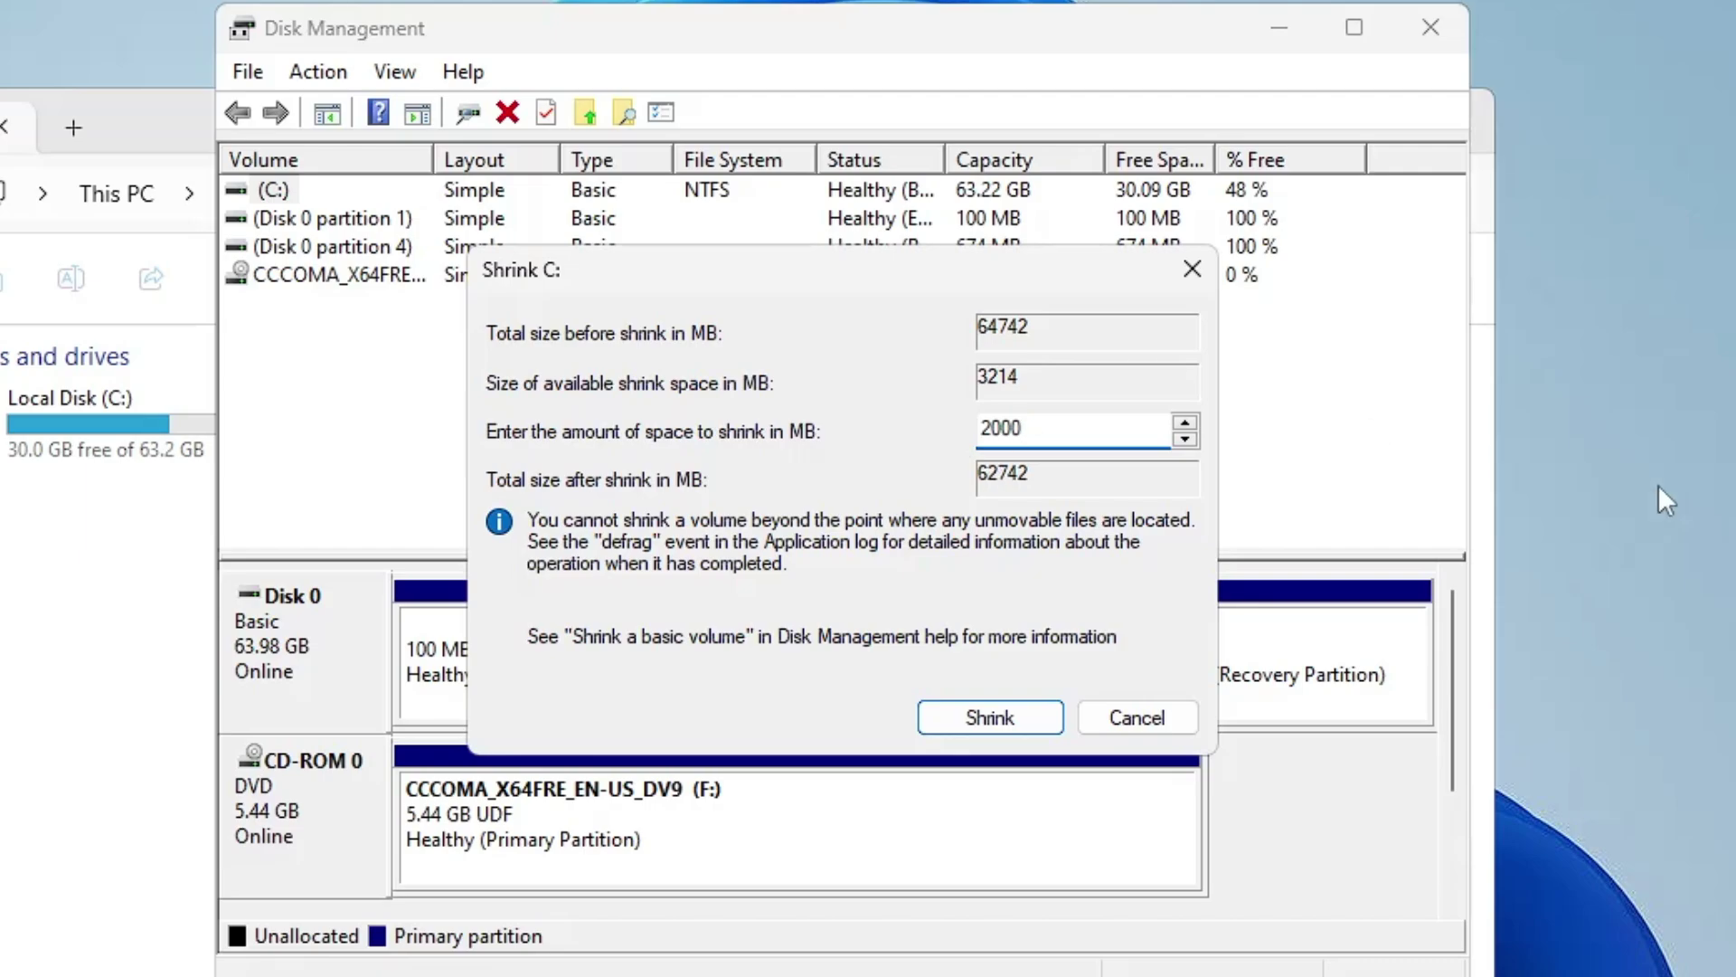
click(990, 721)
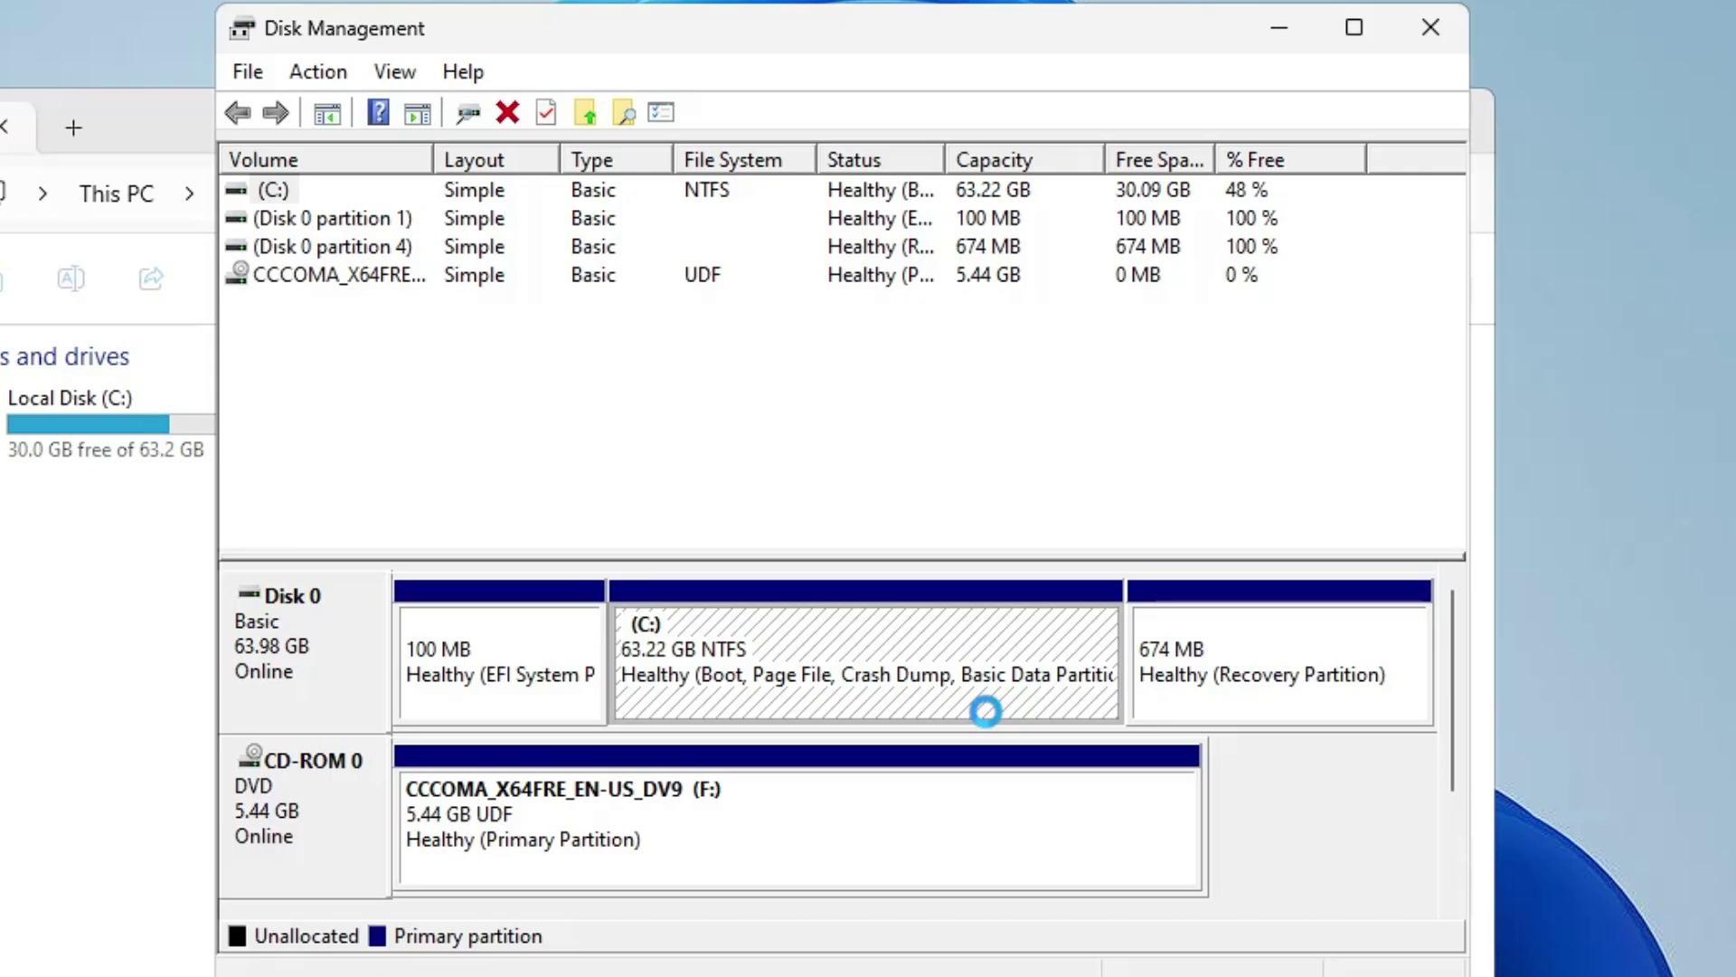
click(1037, 684)
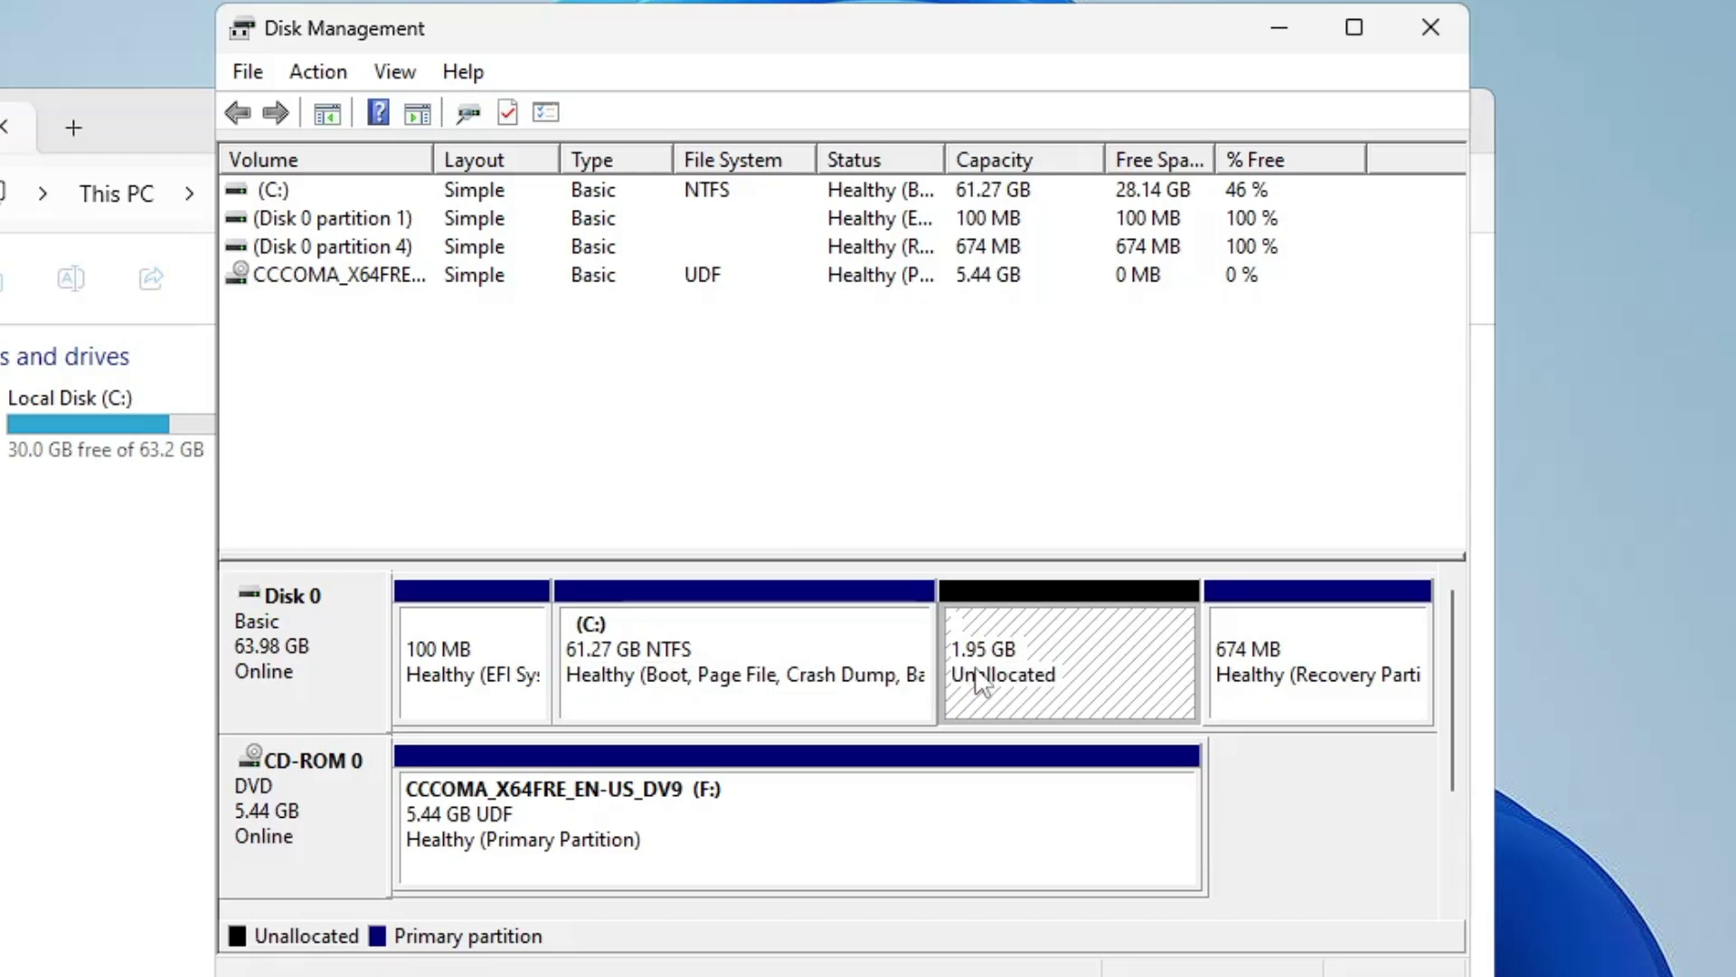
Turn the unallocated space into a 2000 MB simple volume, drive letter D, NTFS quick format.
right_click(1016, 624)
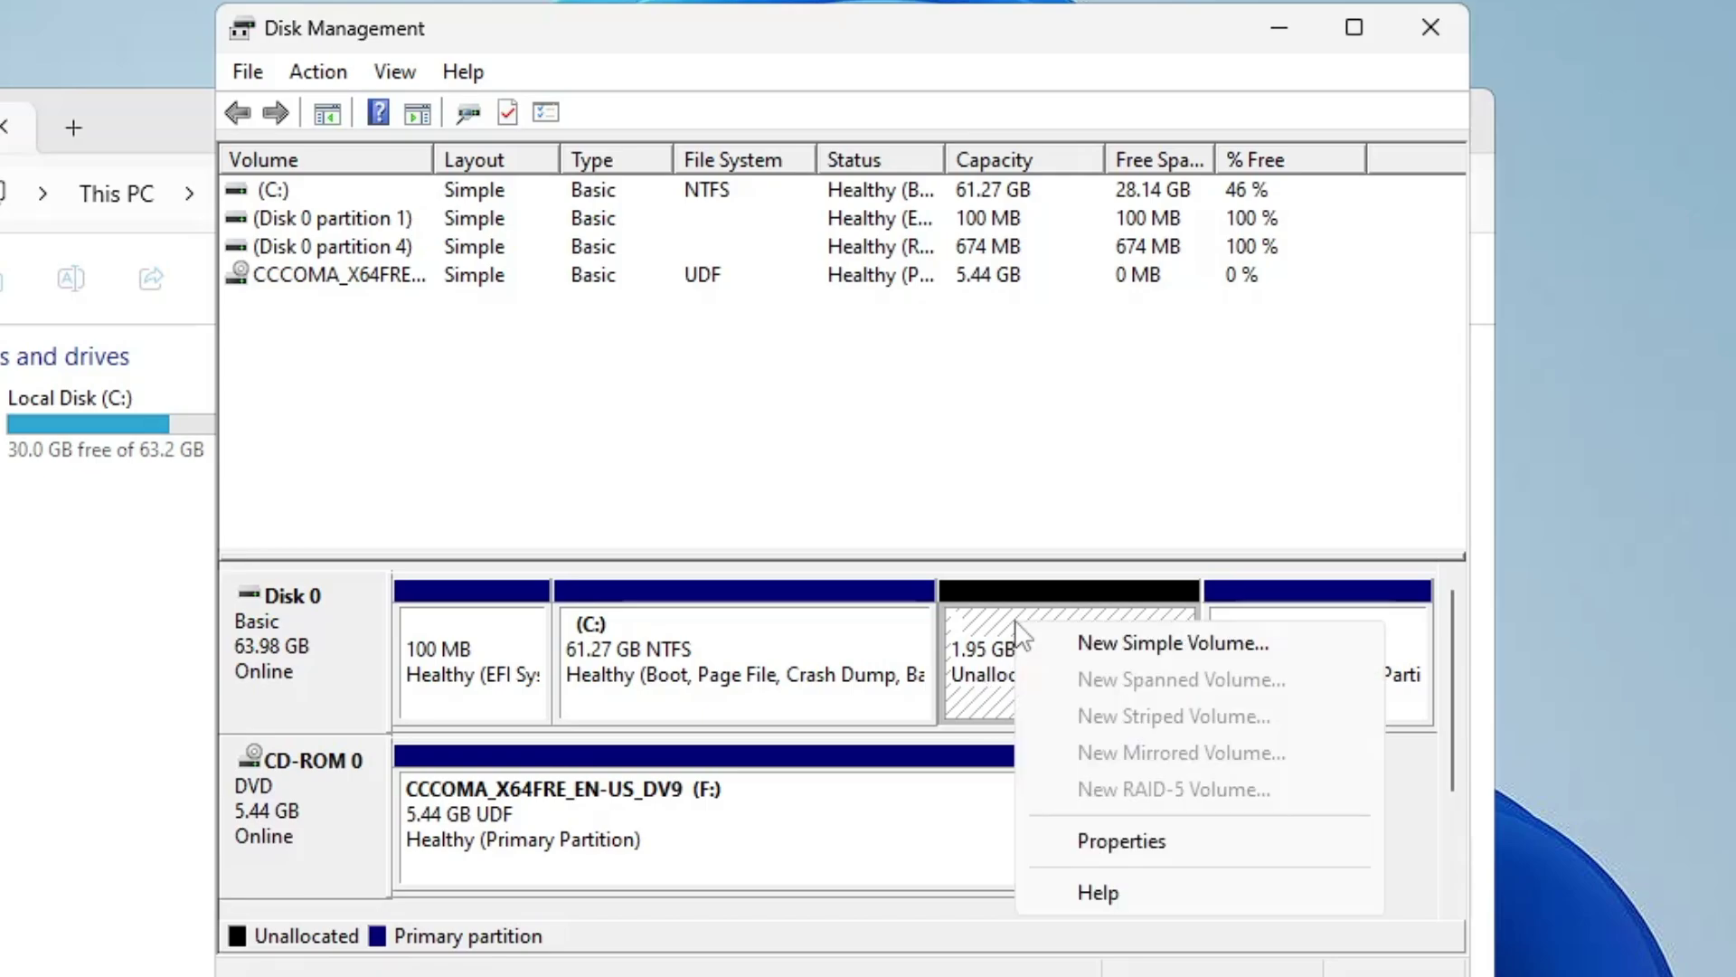
click(1086, 644)
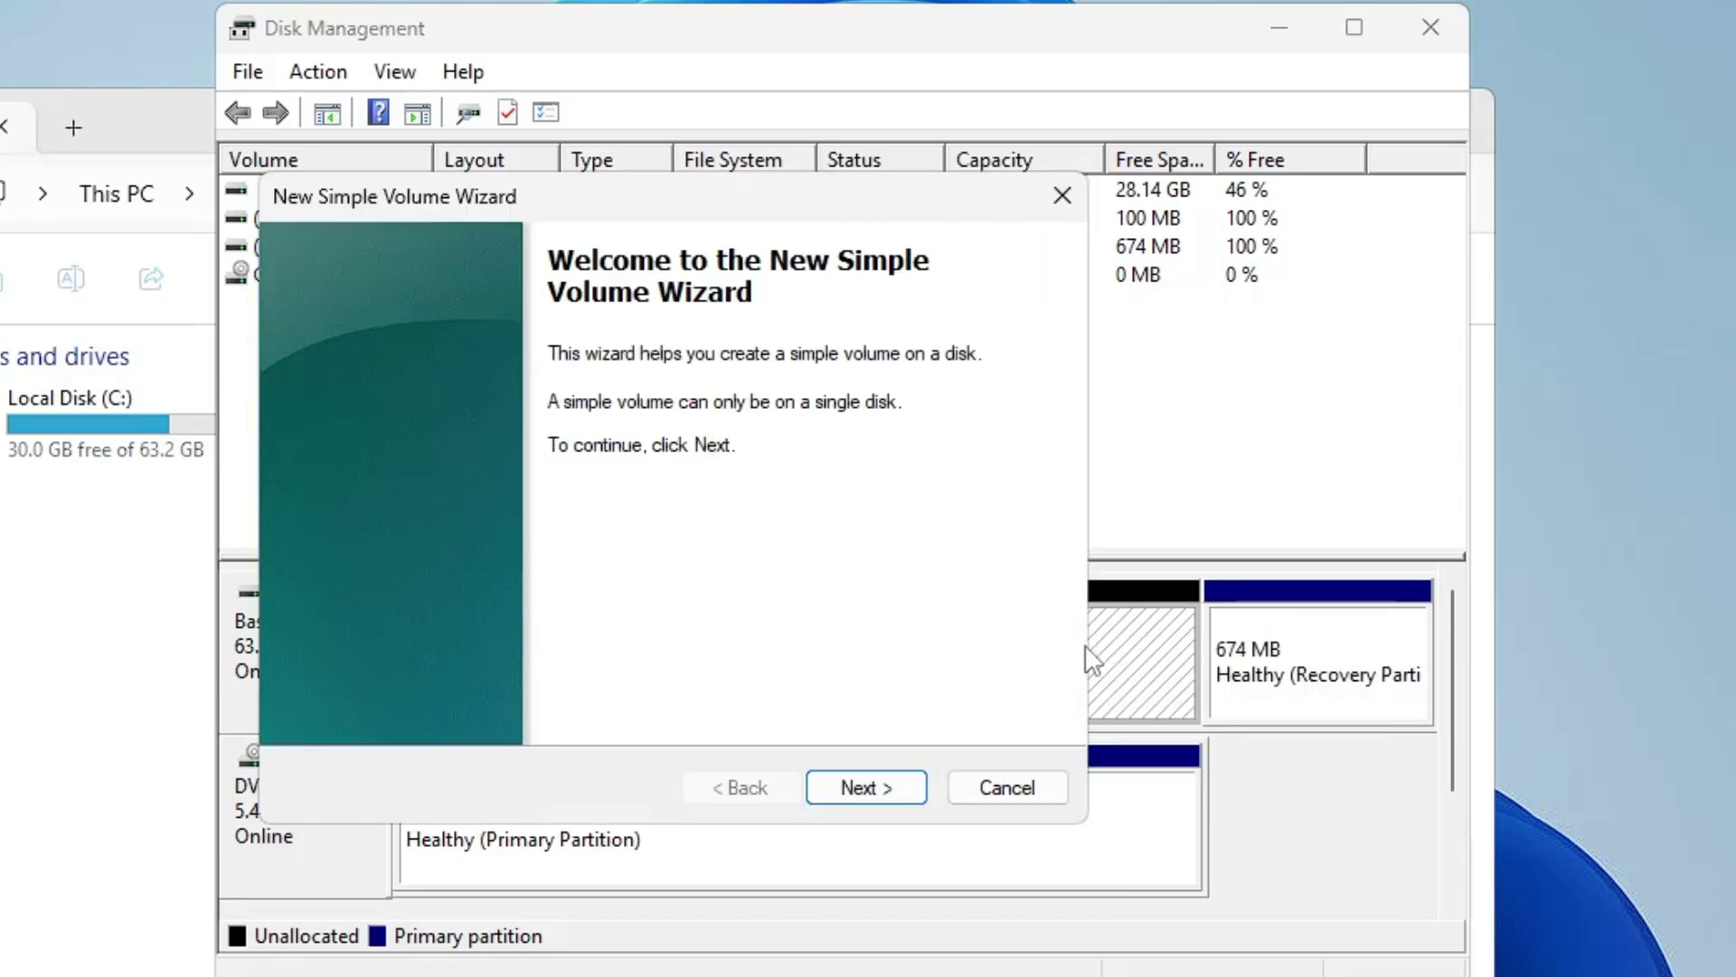
click(864, 790)
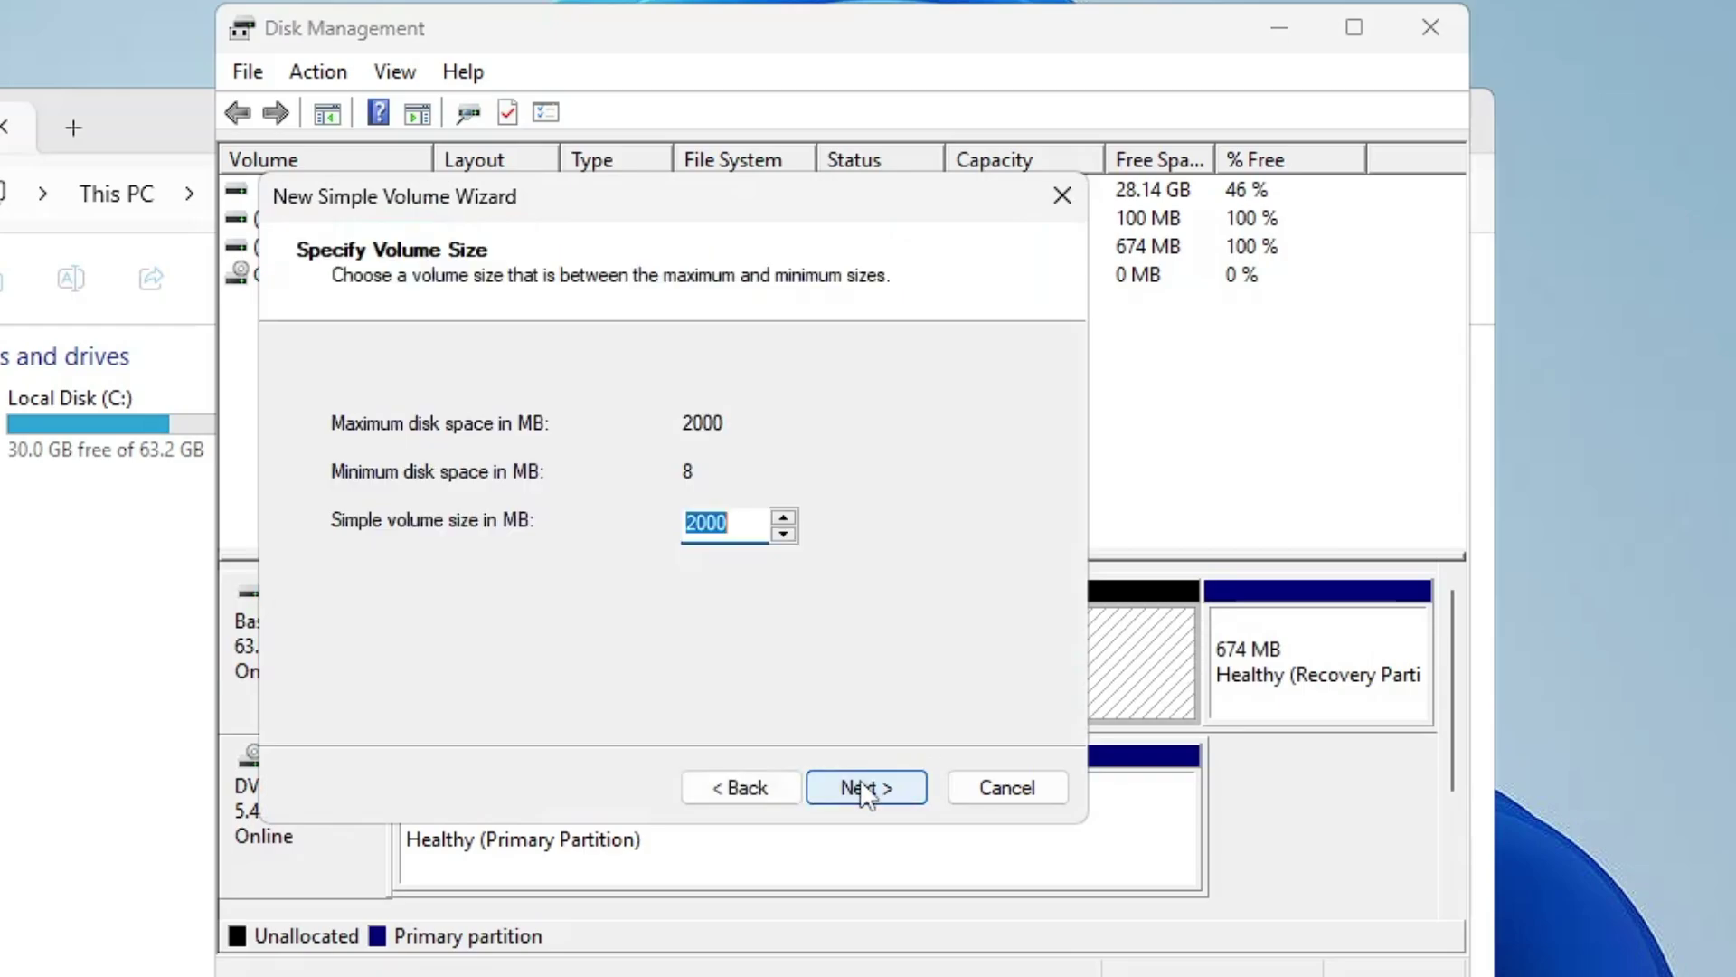
click(886, 788)
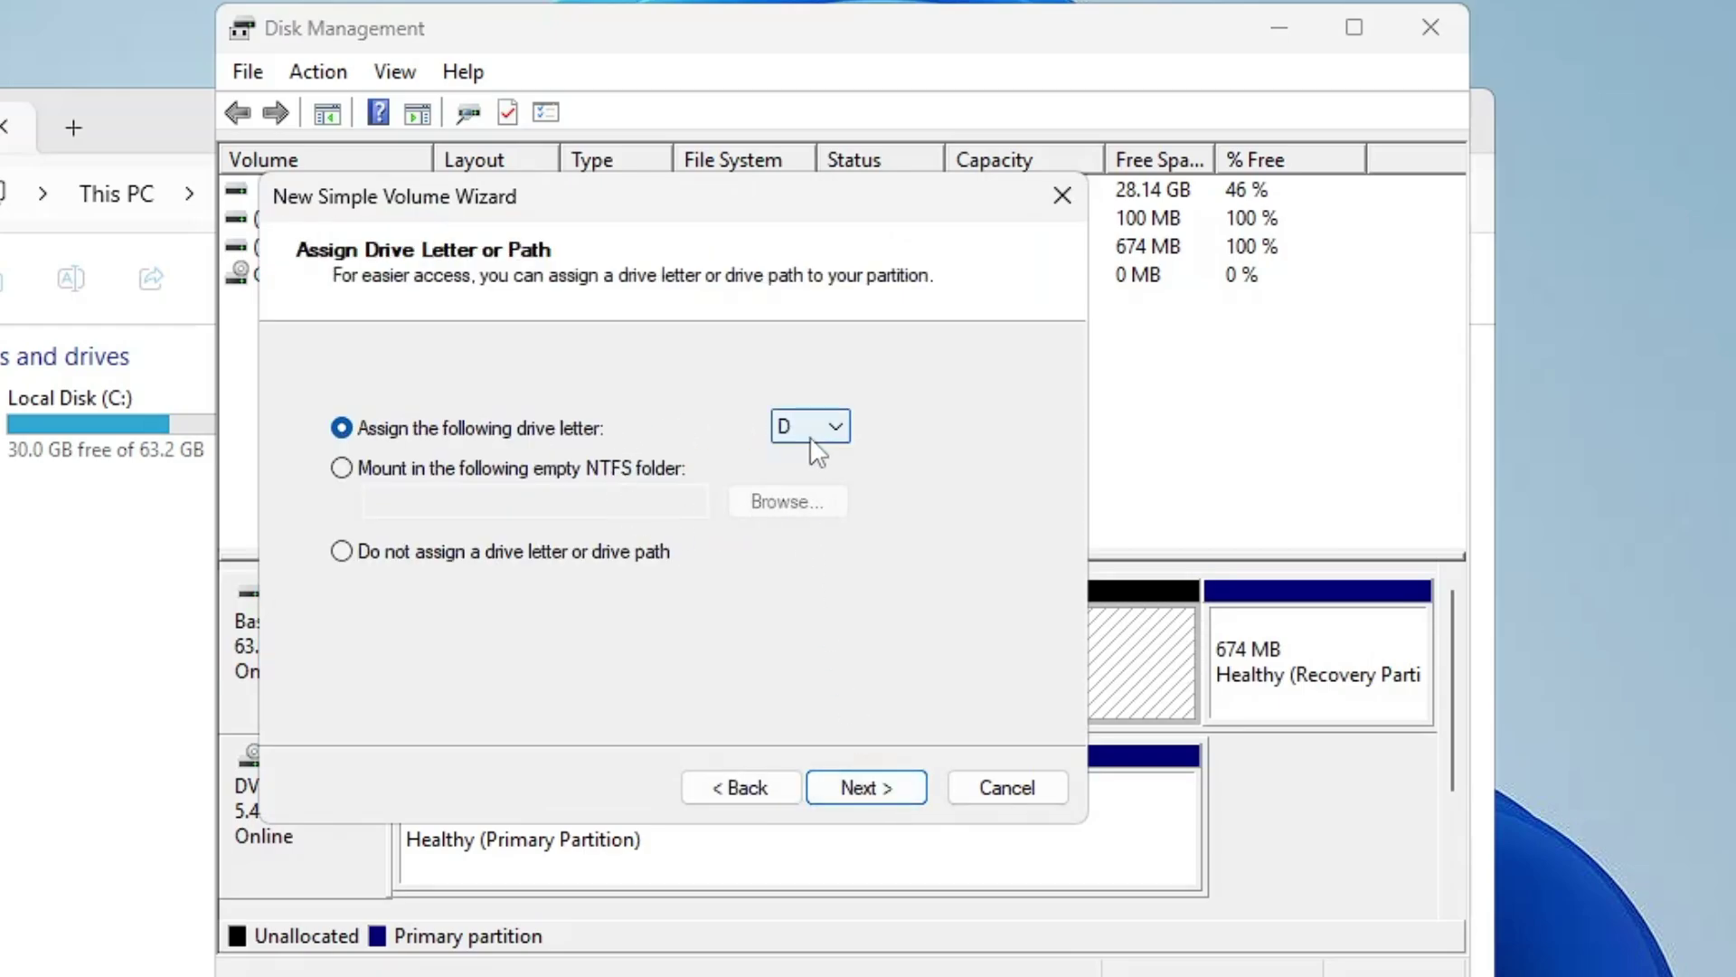
click(860, 792)
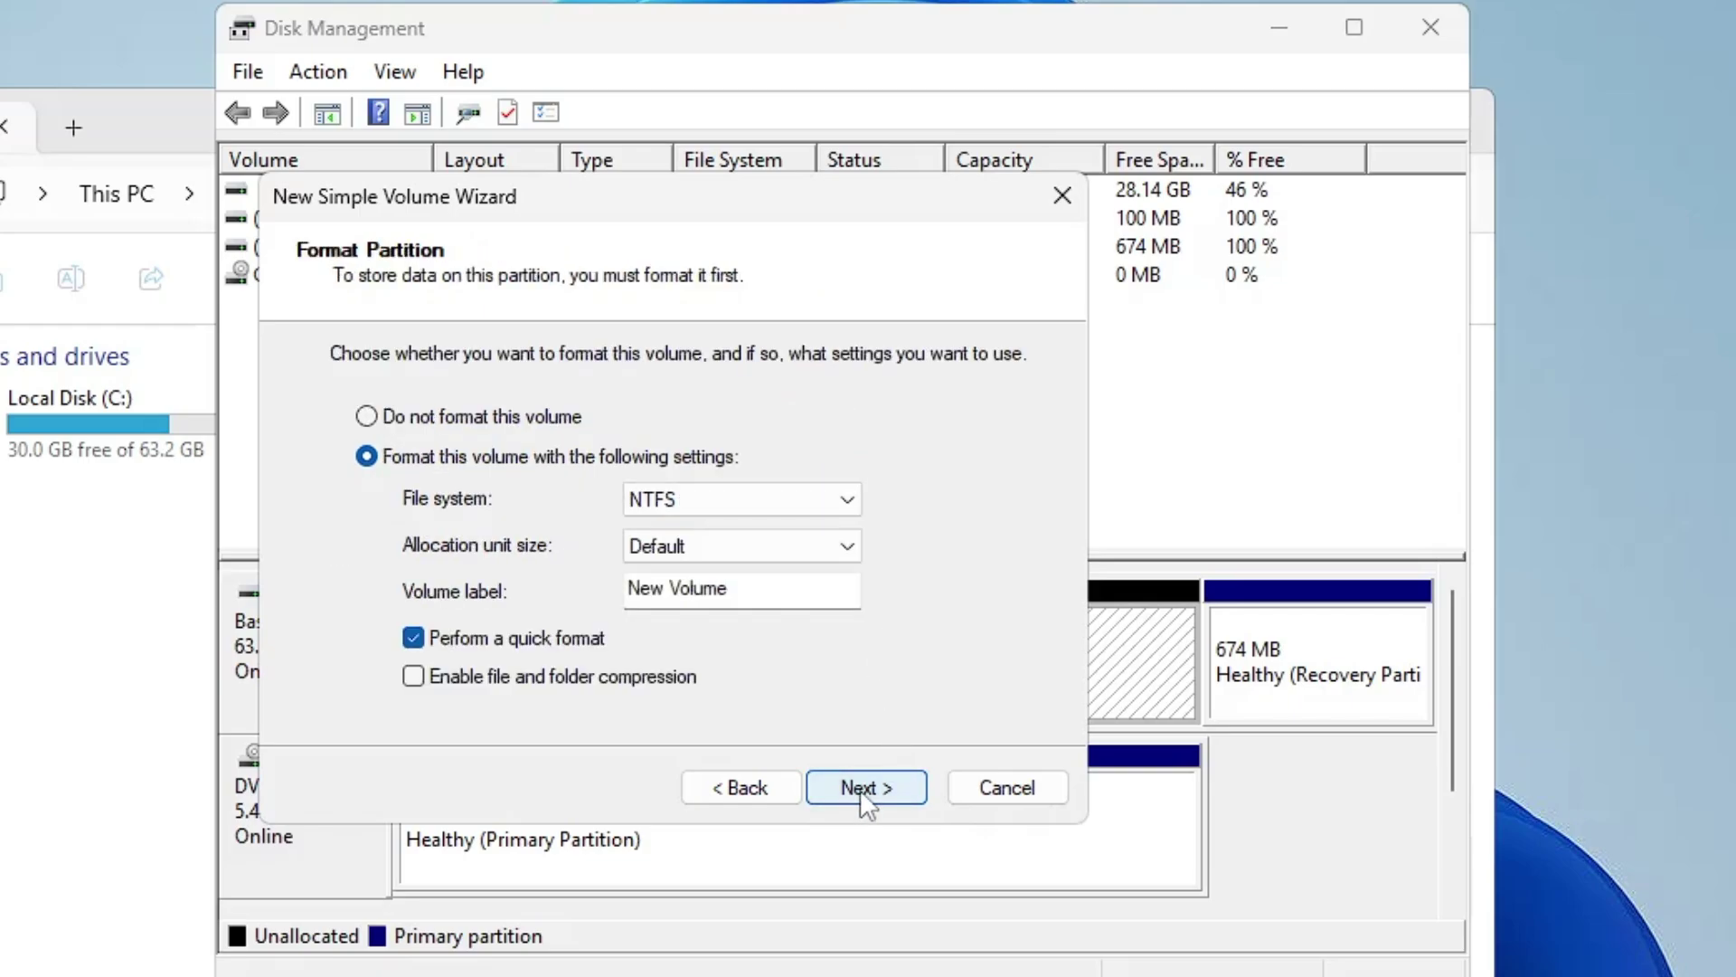
click(867, 790)
click(866, 794)
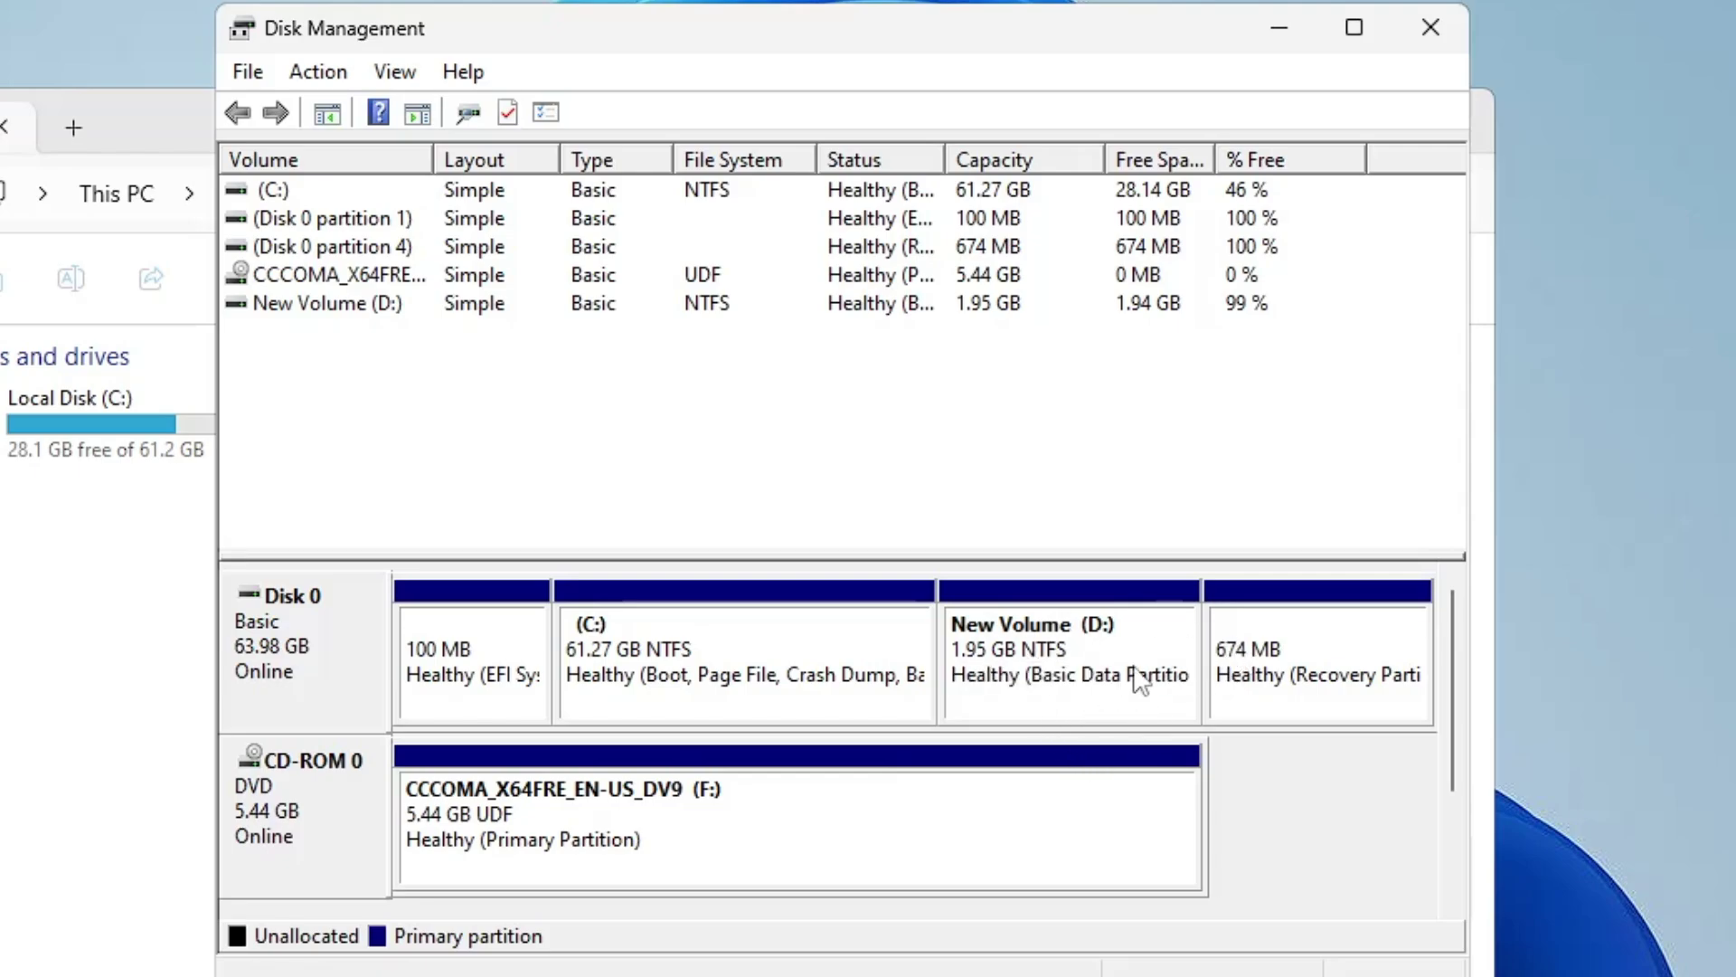
Check the new D: volume in This PC alongside Local Disk (C:).
click(1129, 659)
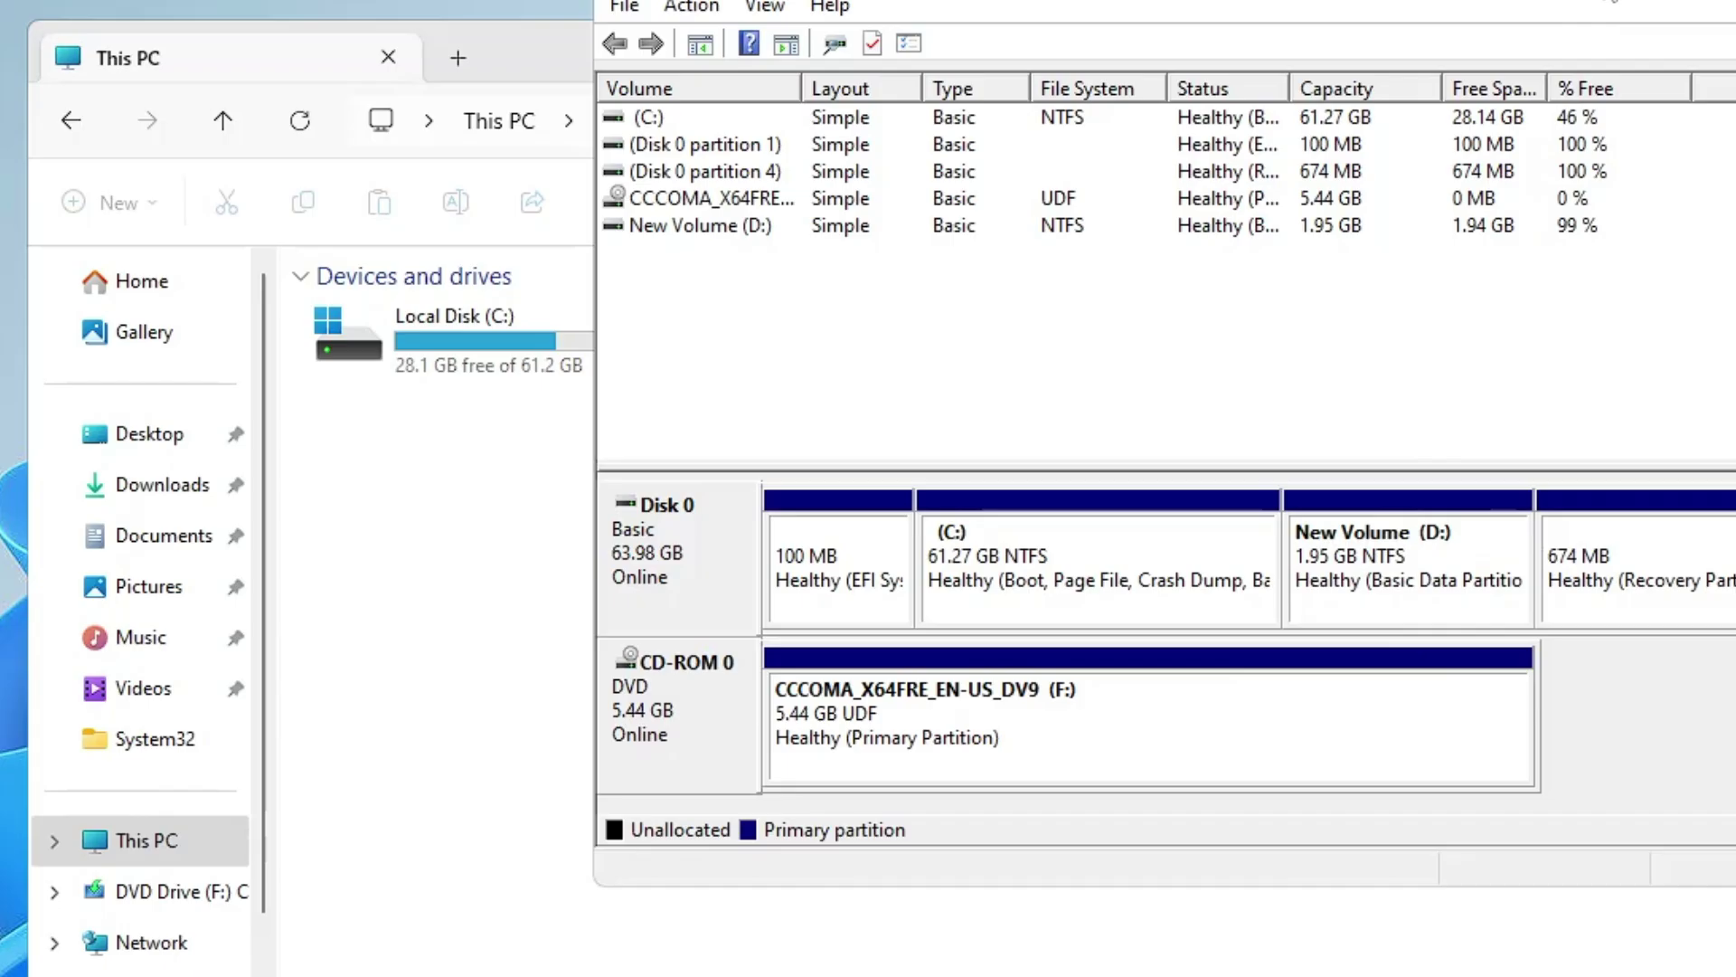
click(1279, 27)
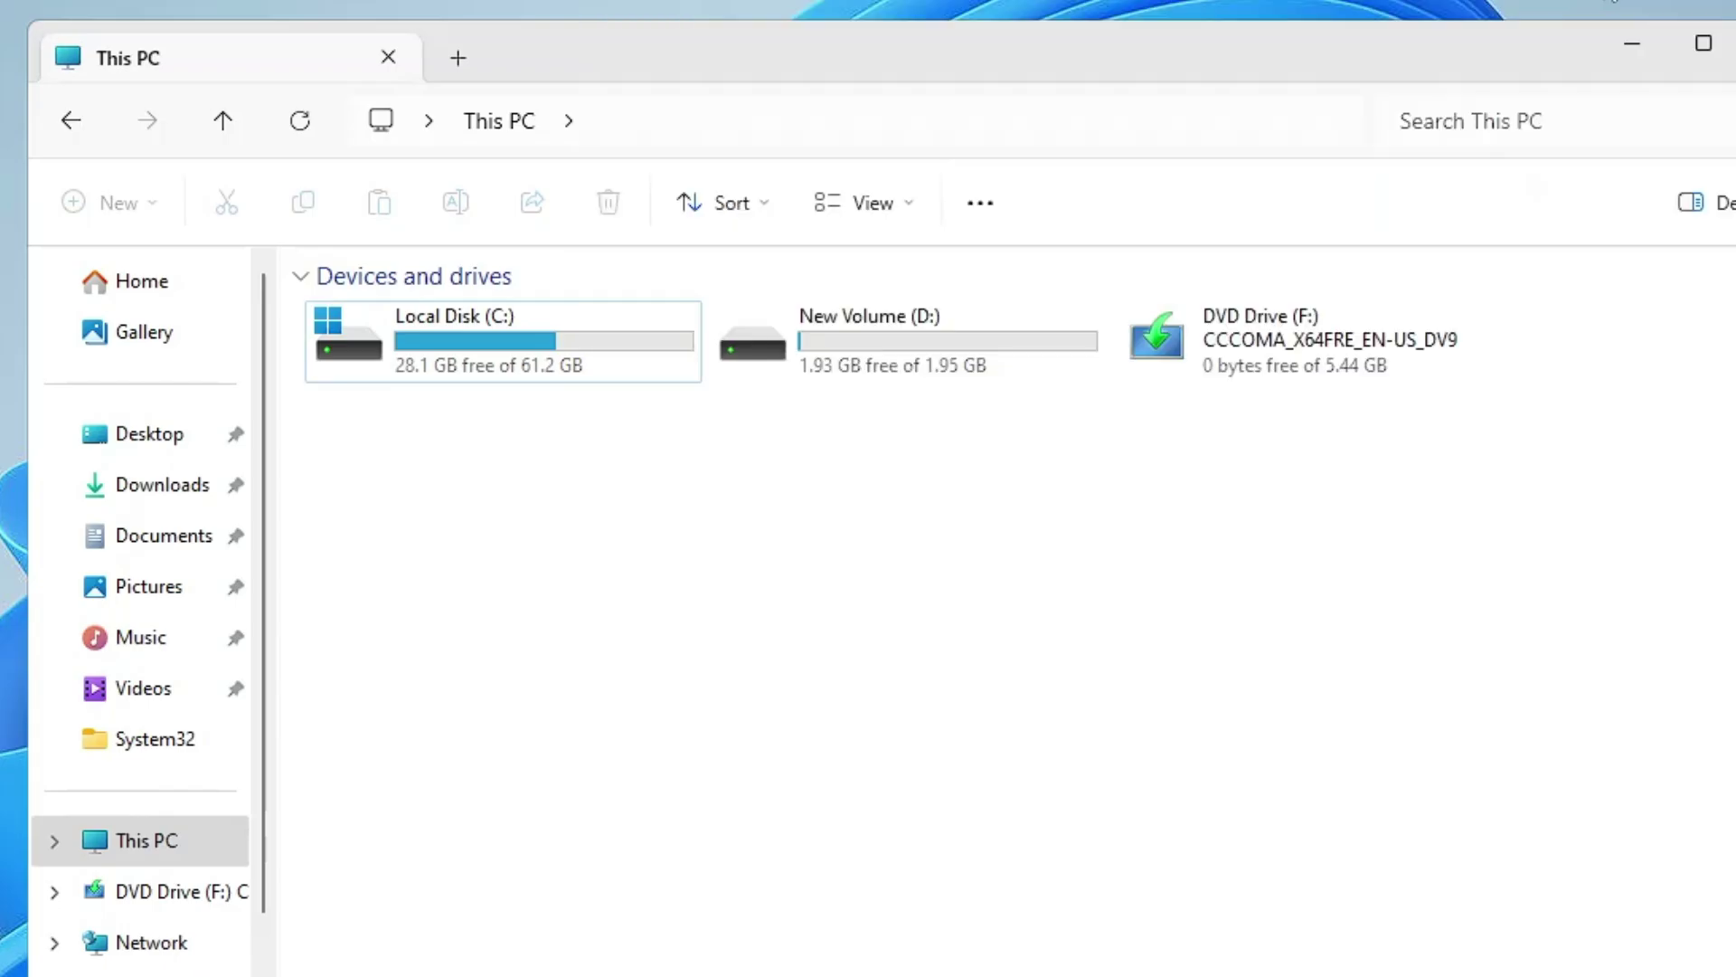
click(855, 366)
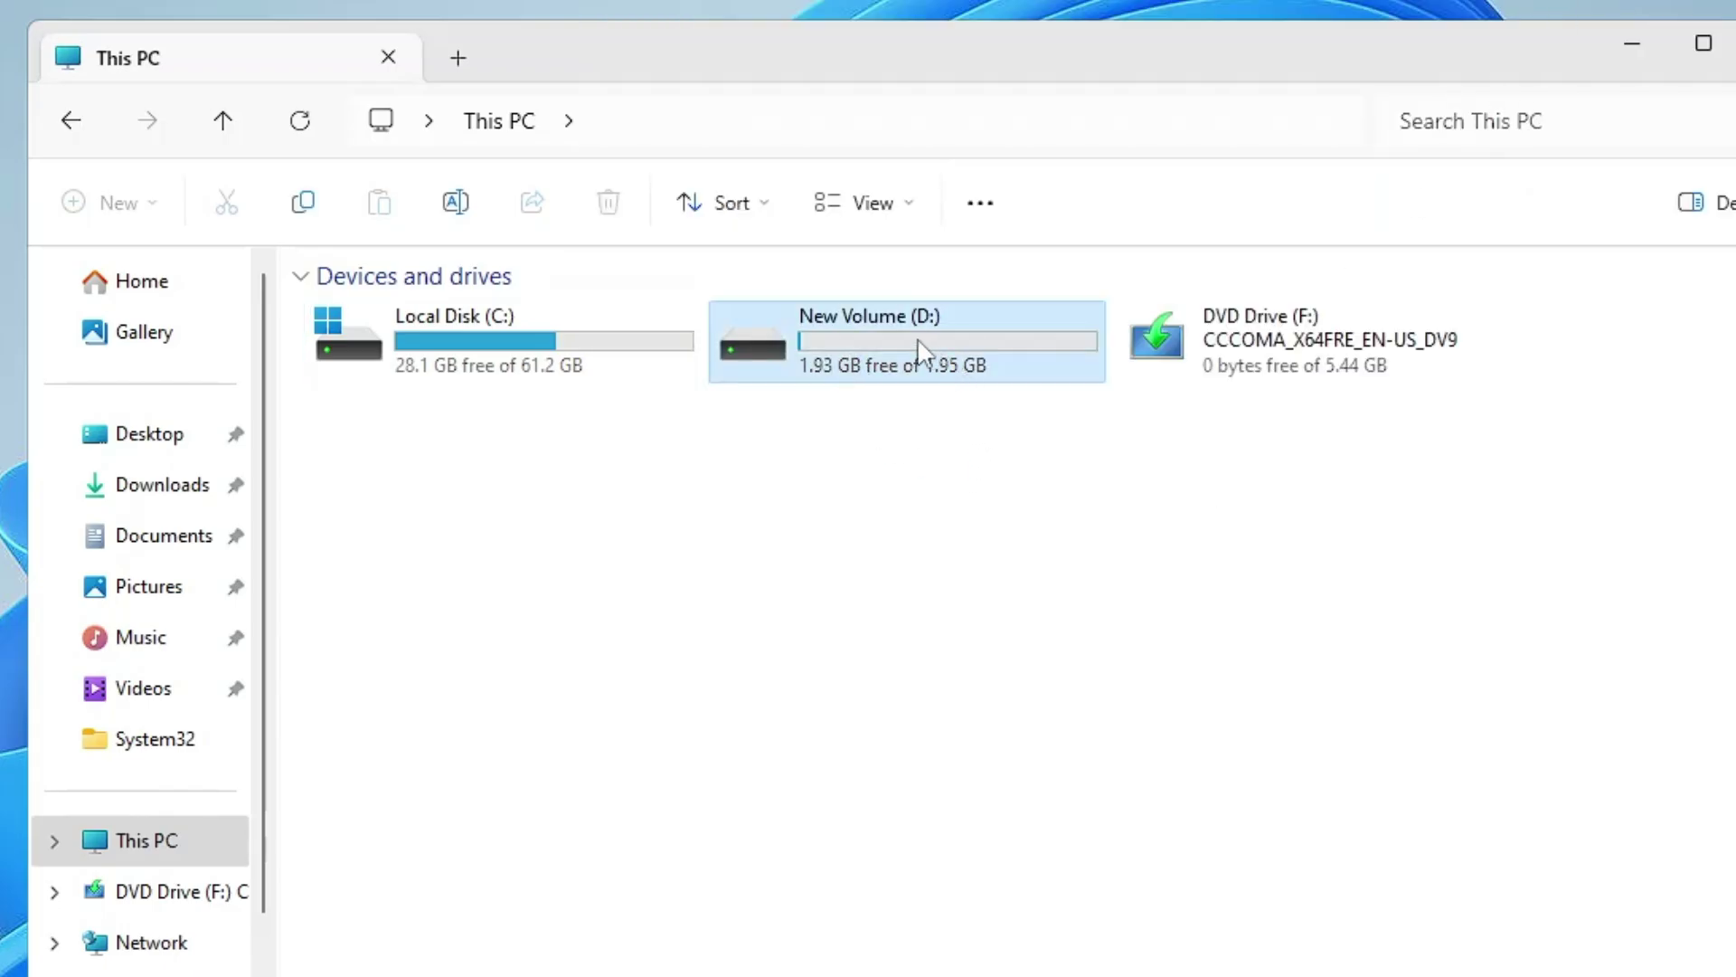
click(595, 443)
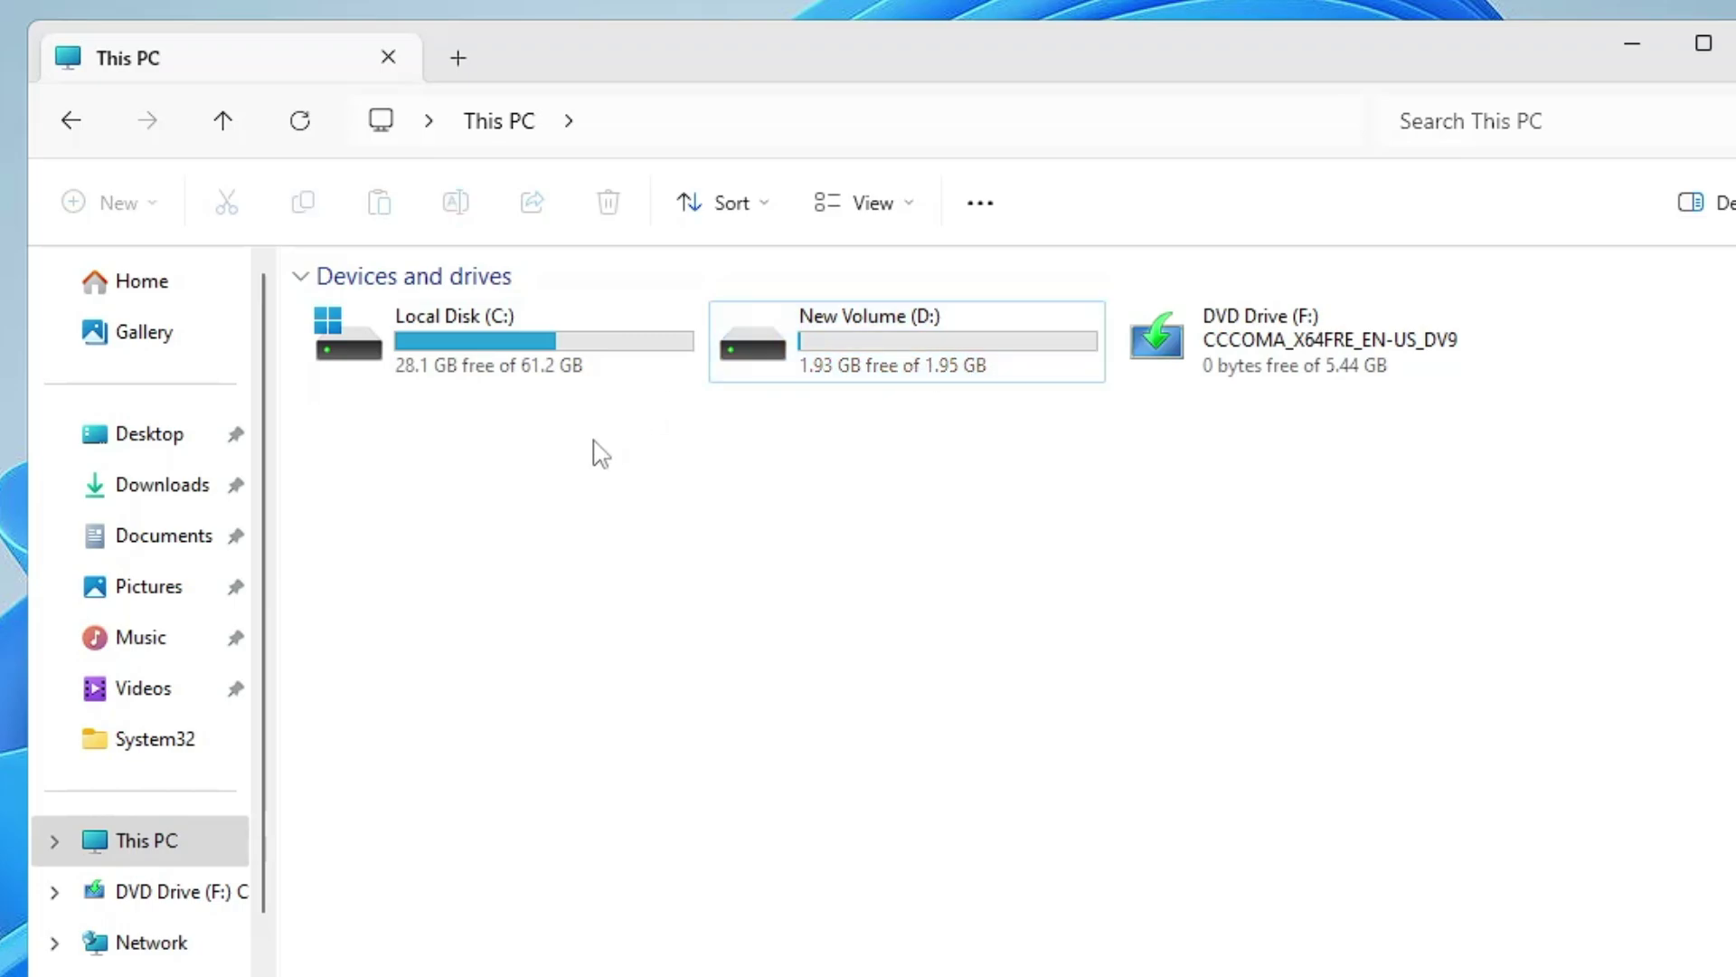
click(529, 363)
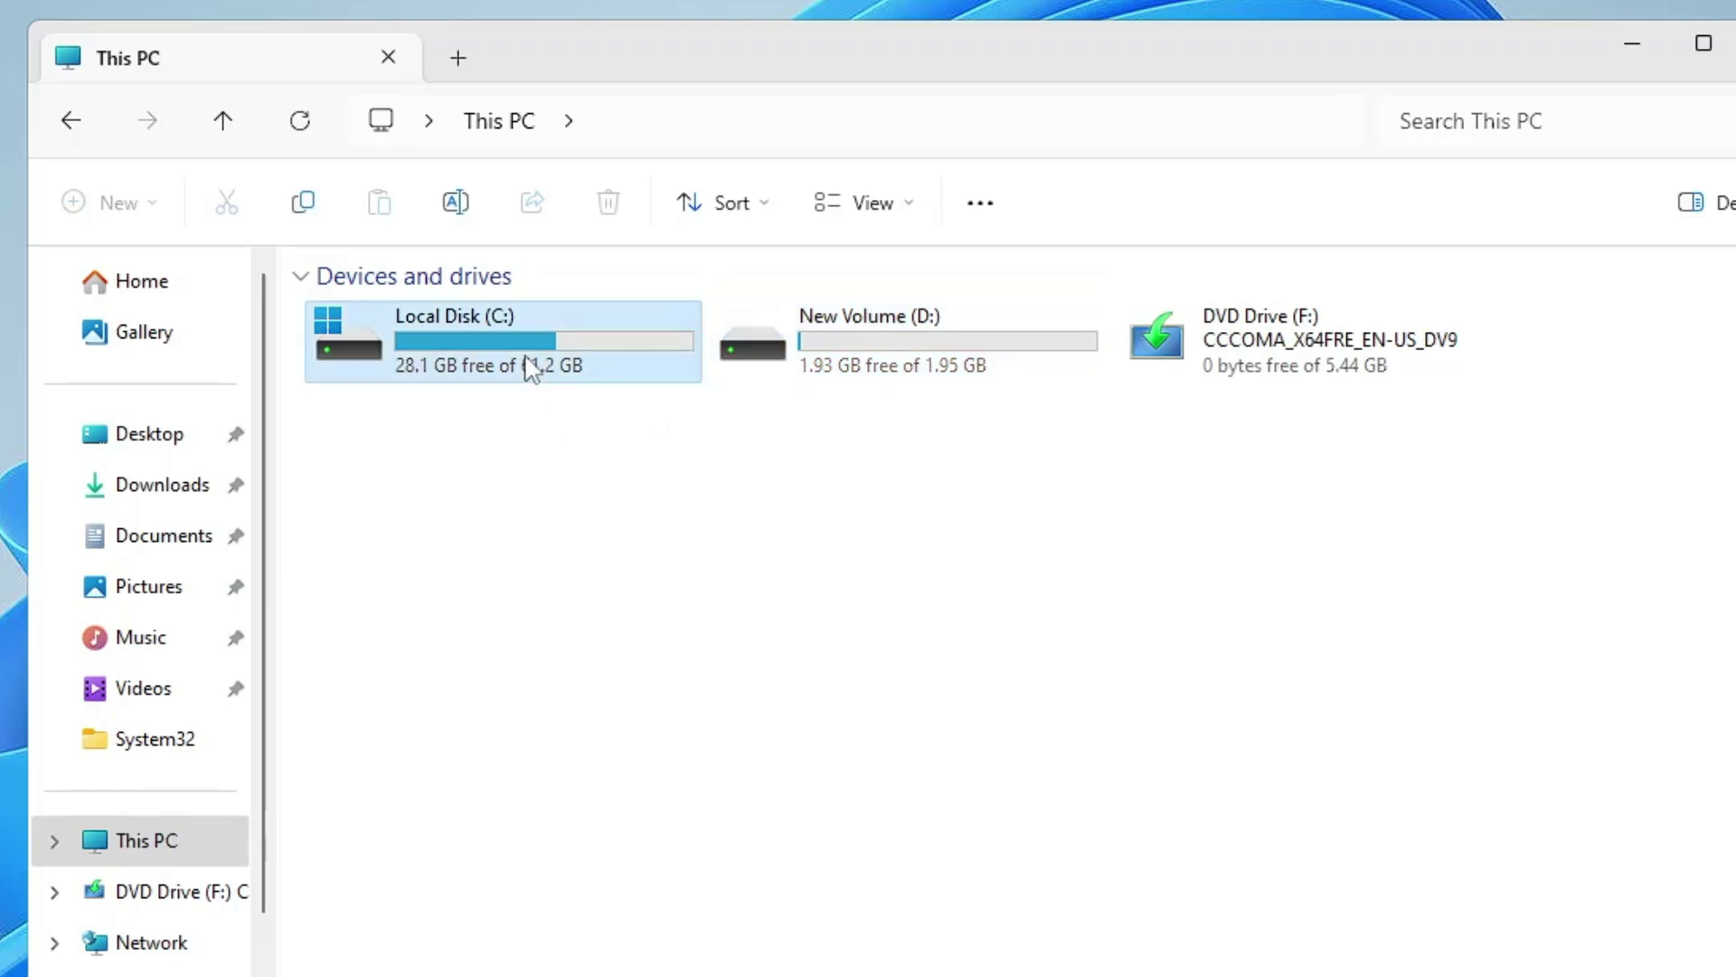
Browse the Downloads, Documents, Pictures and Videos folders, then return to This PC.
click(172, 488)
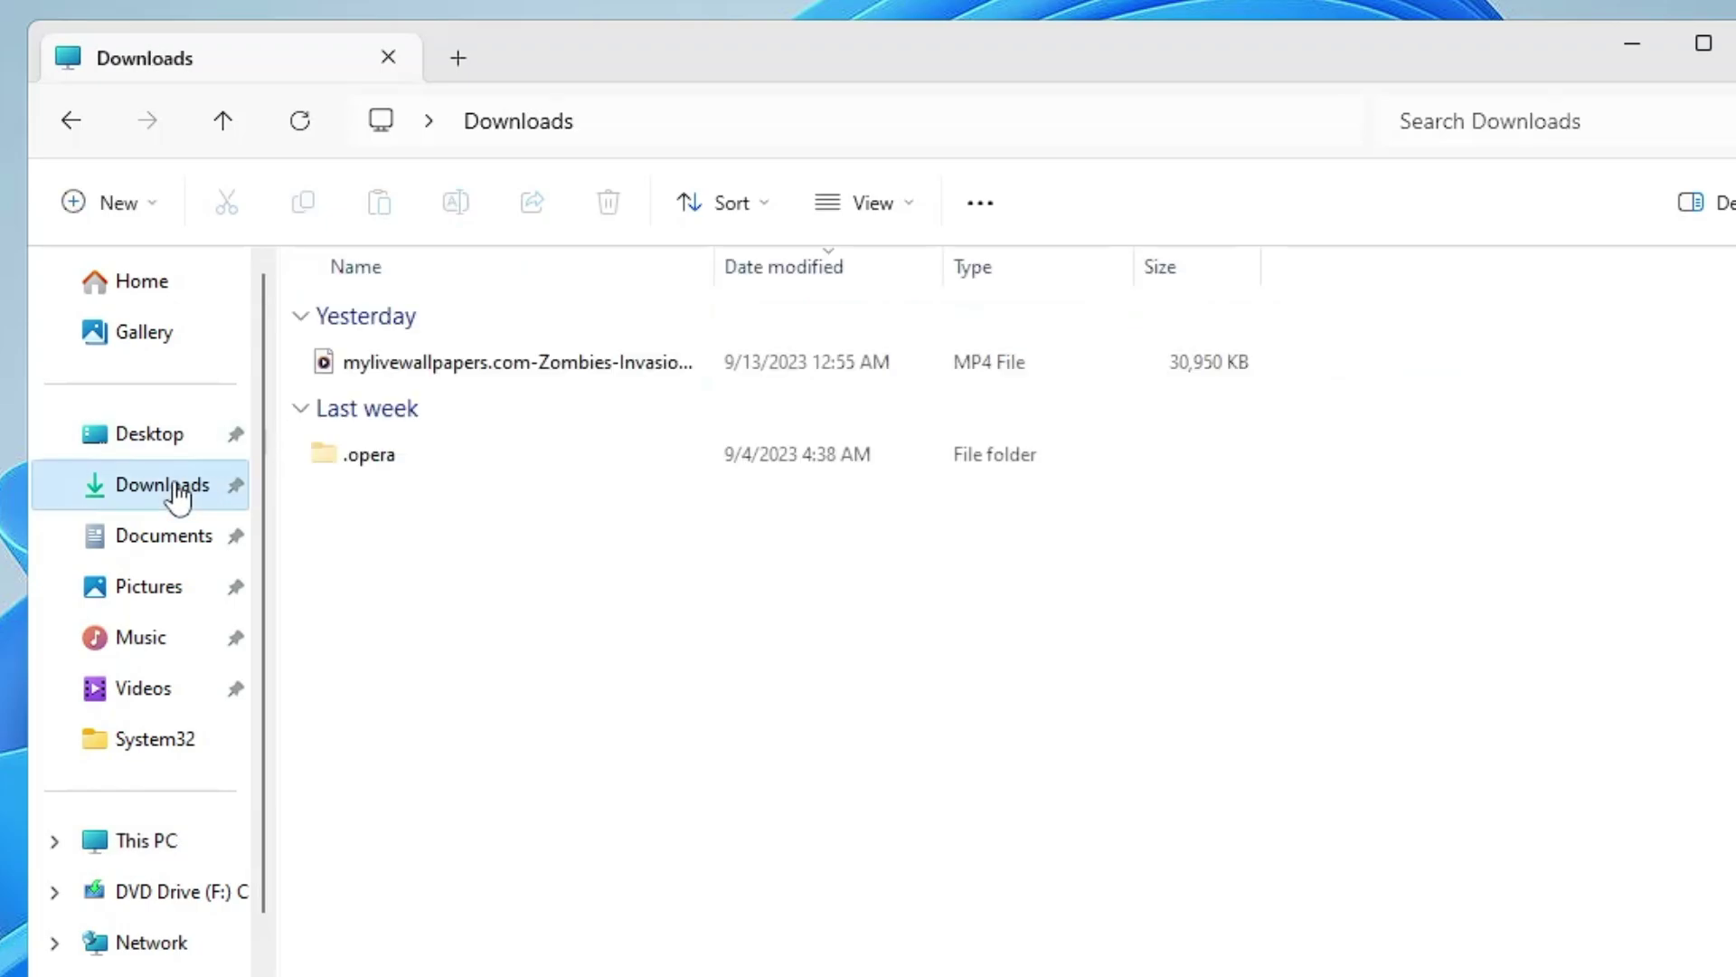
click(162, 559)
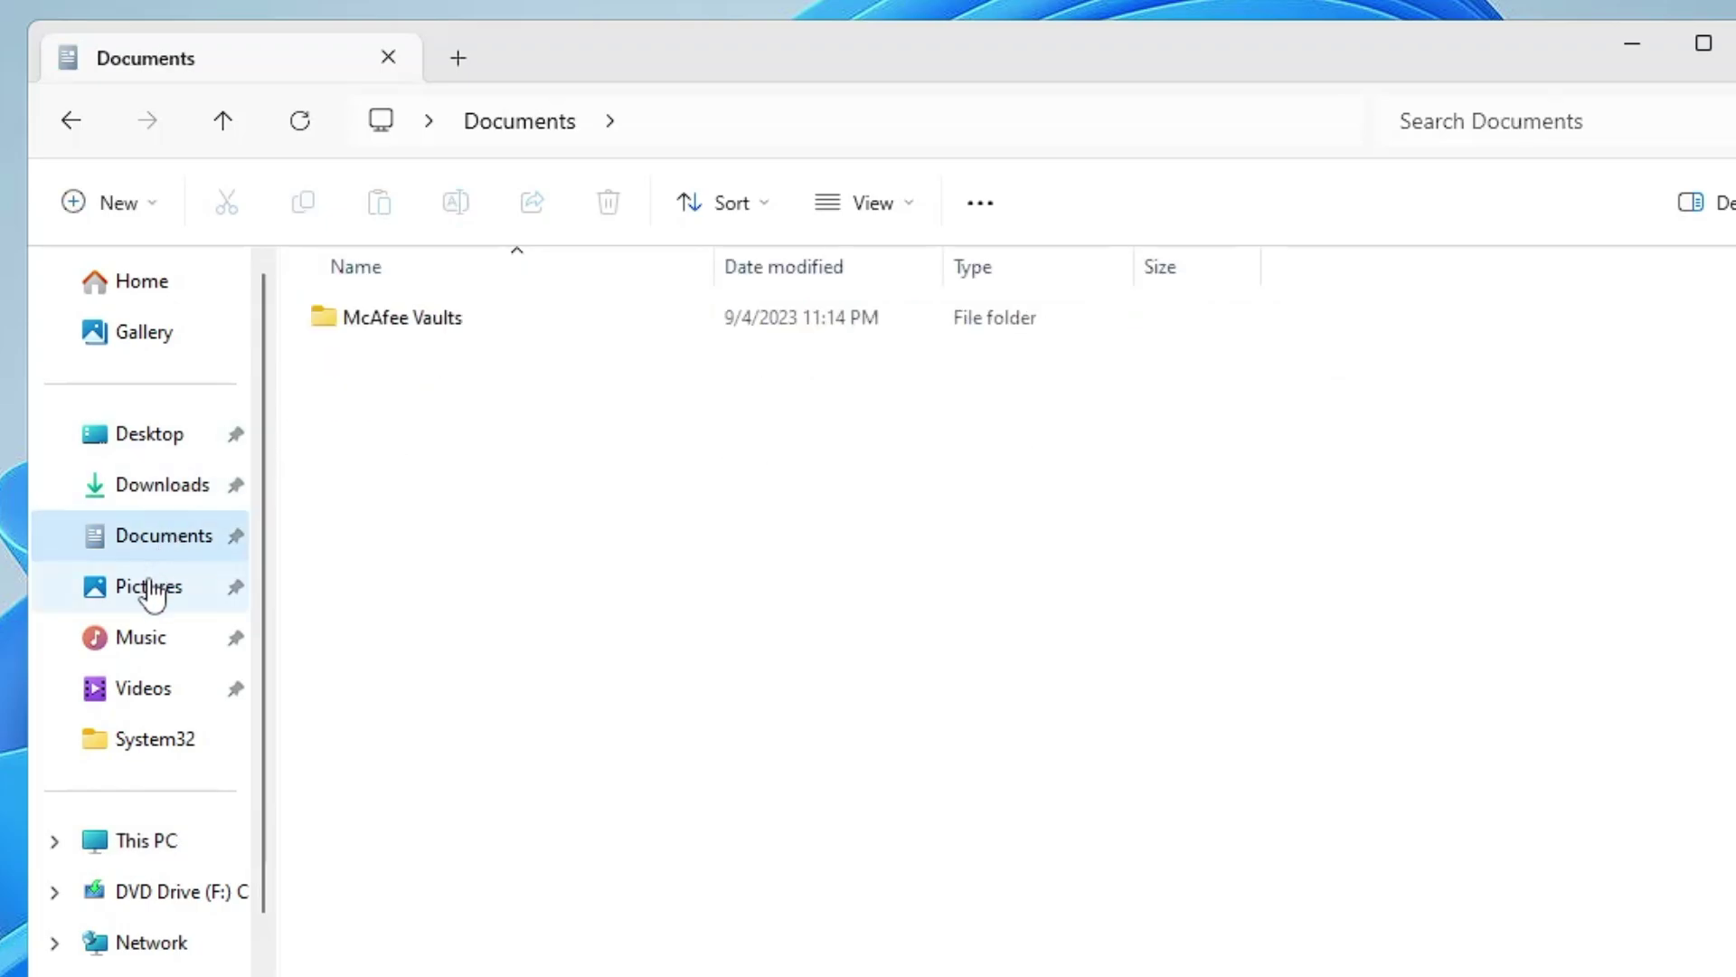
click(143, 598)
click(136, 685)
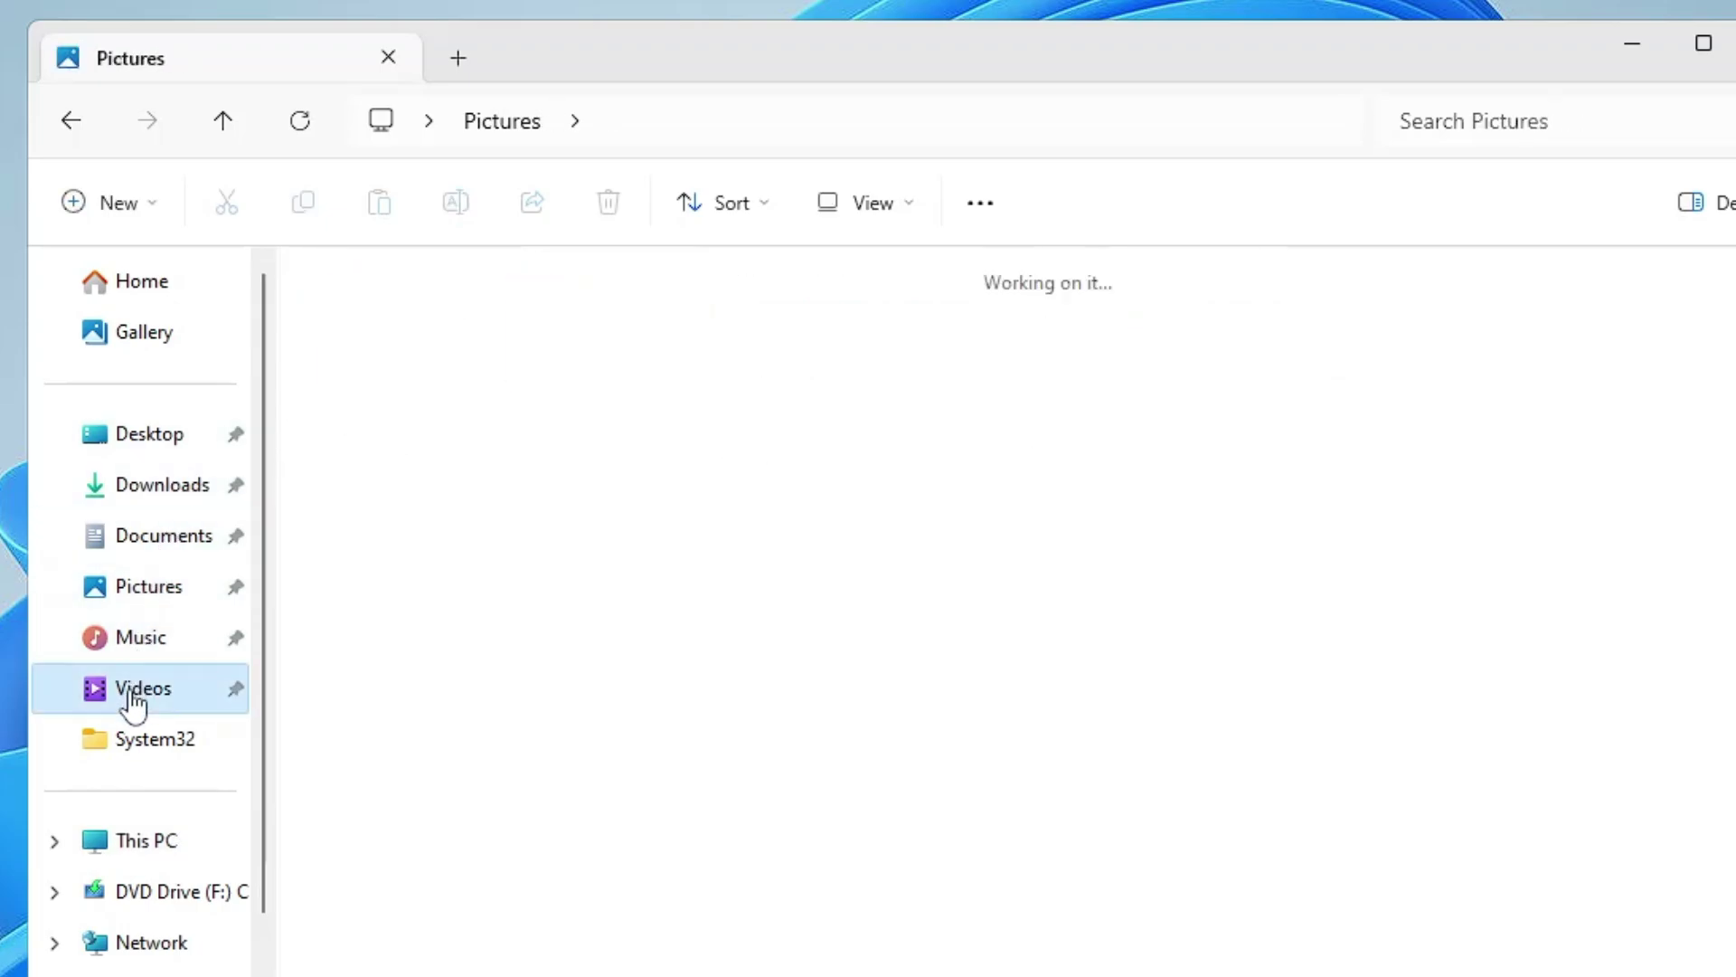
click(136, 840)
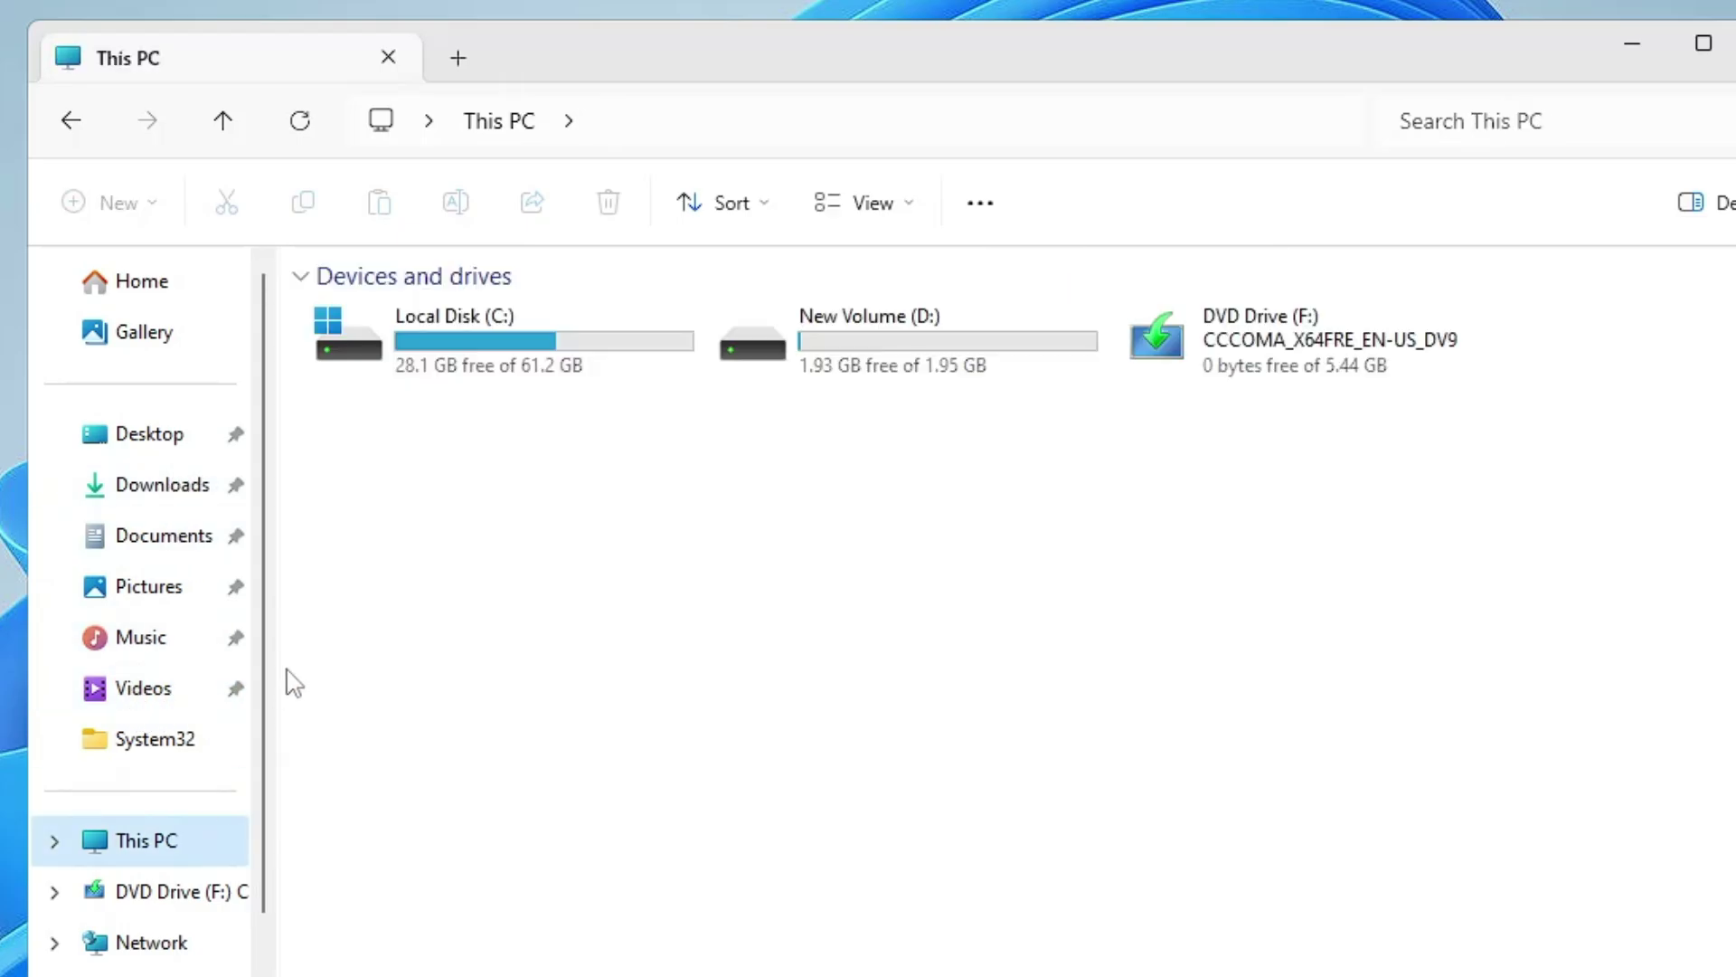
Go to Local Disk (C:) > Users > Office and select the Desktop folder.
click(496, 338)
double_click(495, 338)
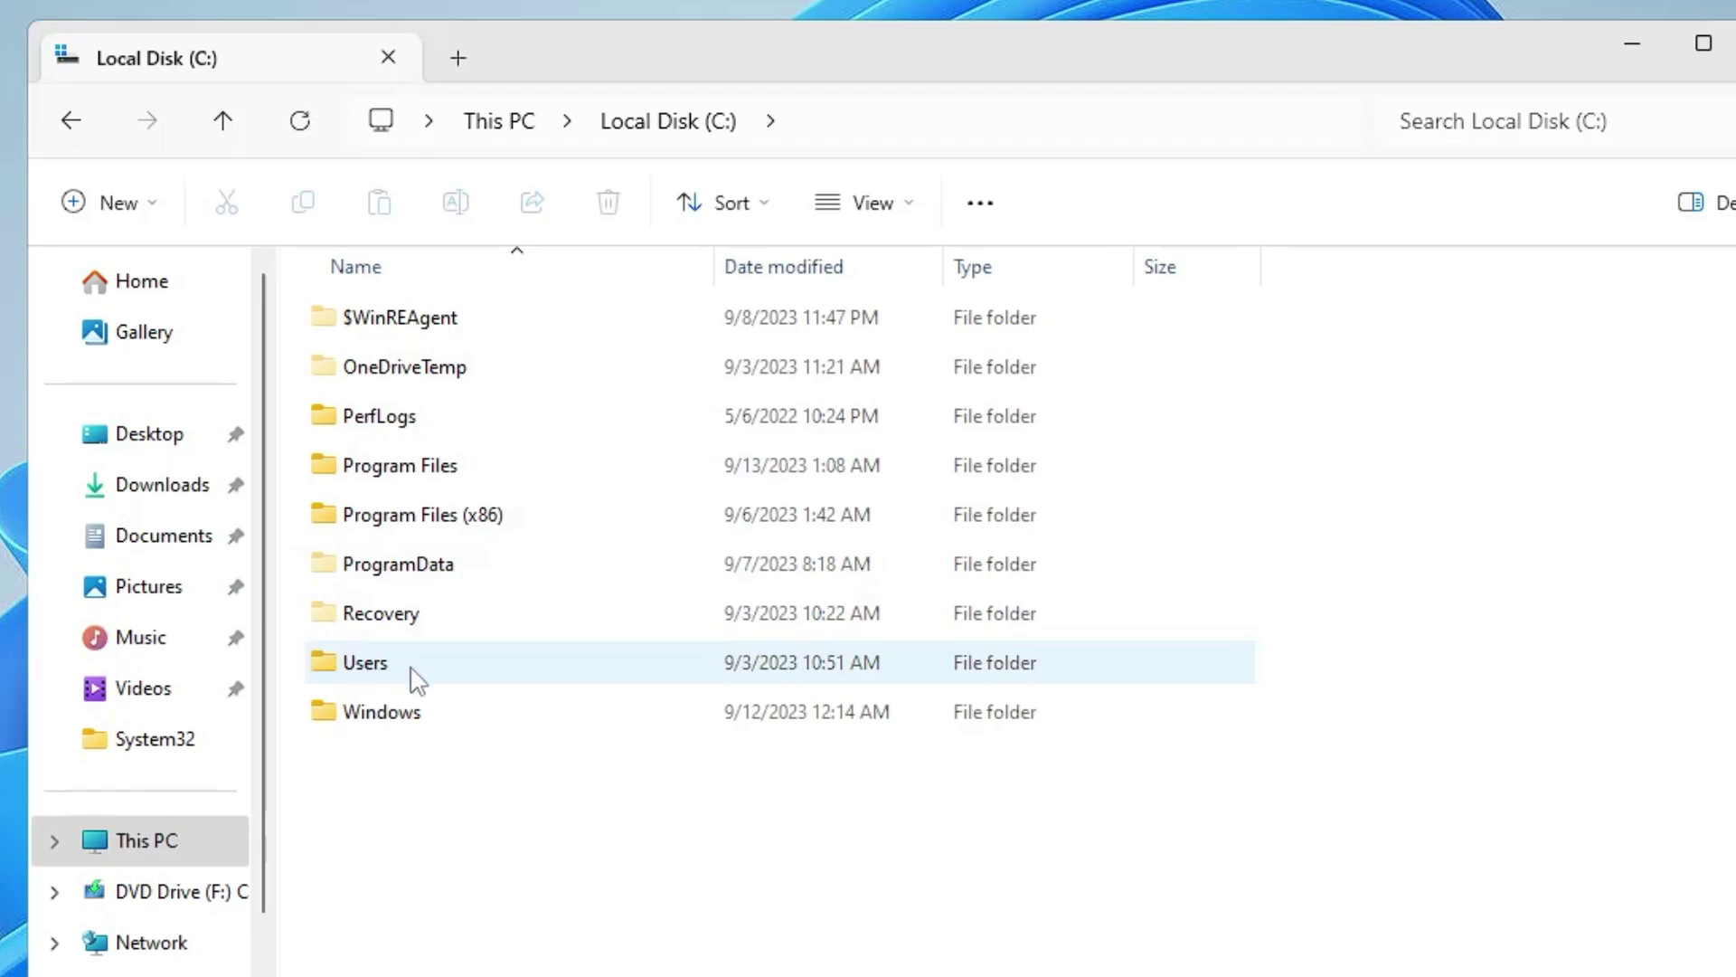
double_click(374, 676)
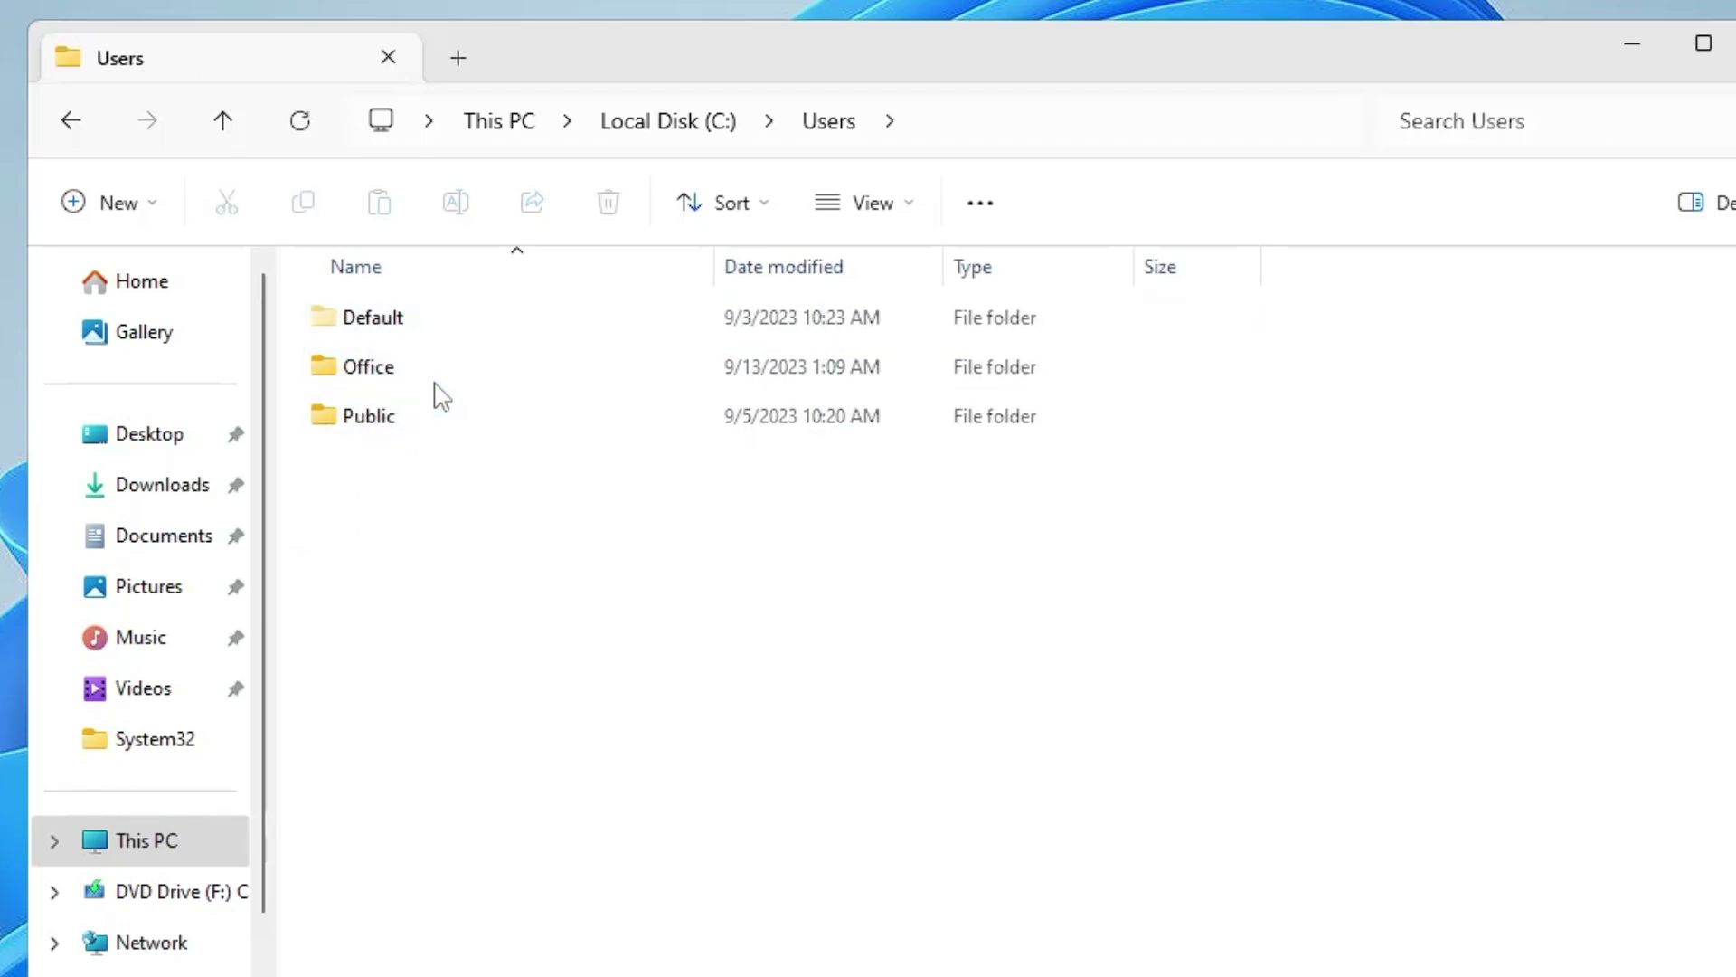
double_click(371, 371)
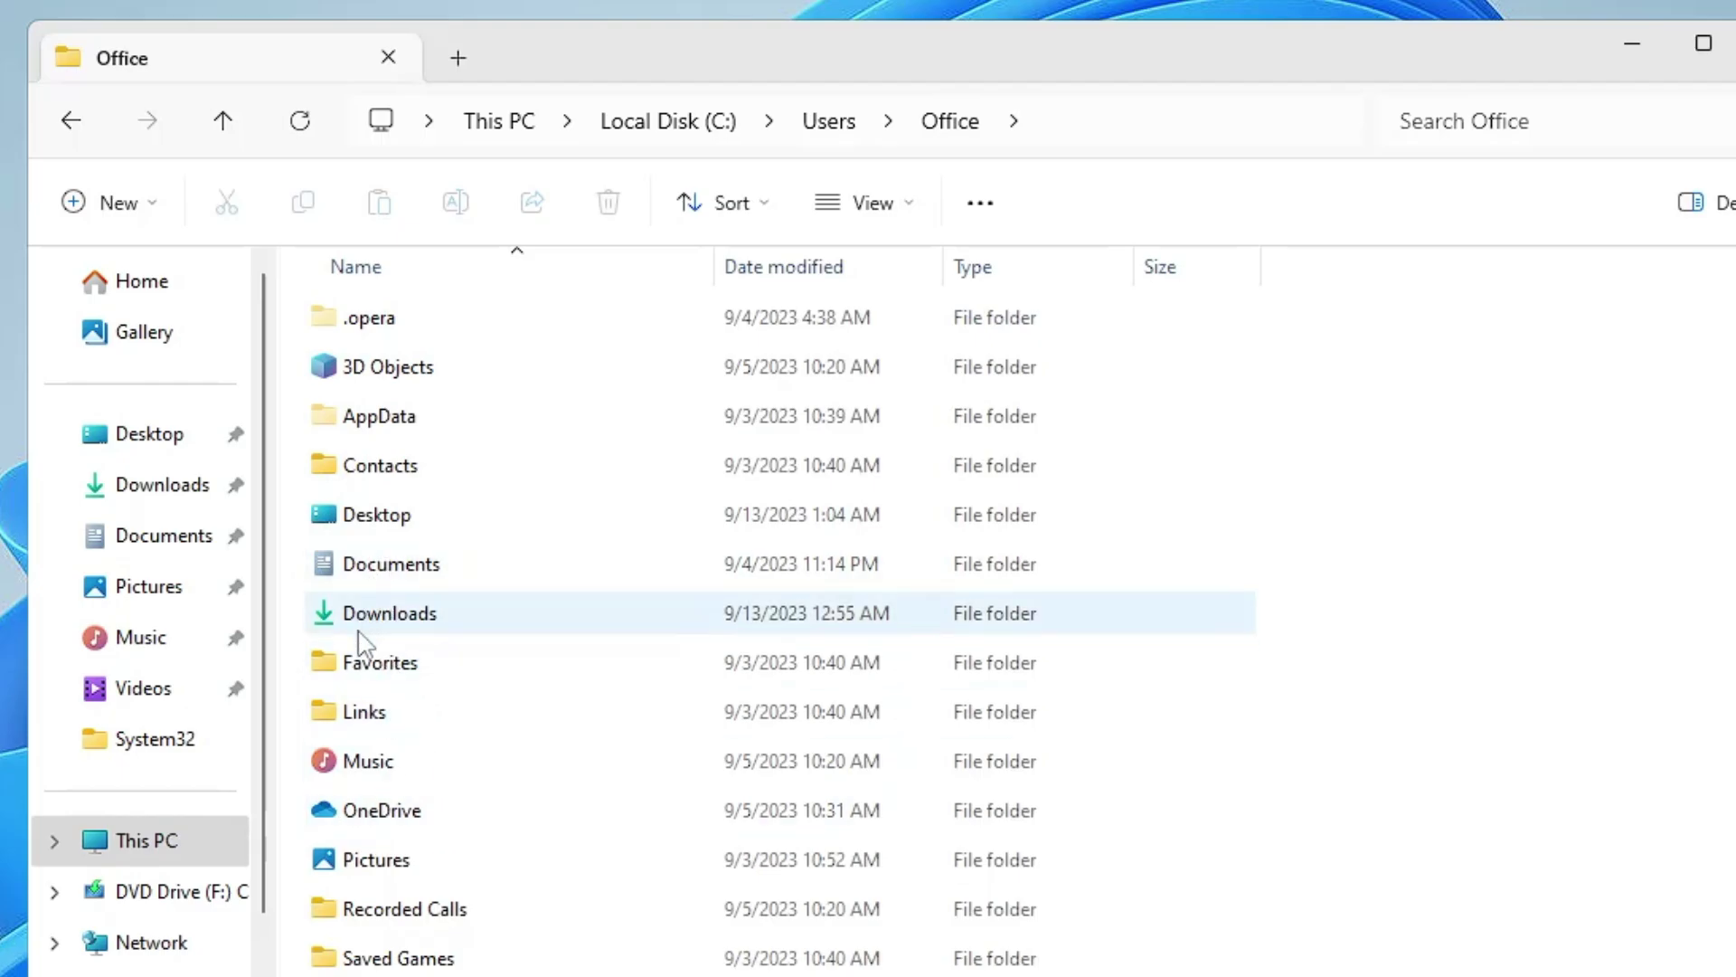
scroll(359, 697, down, 1)
scroll(356, 749, up, 1)
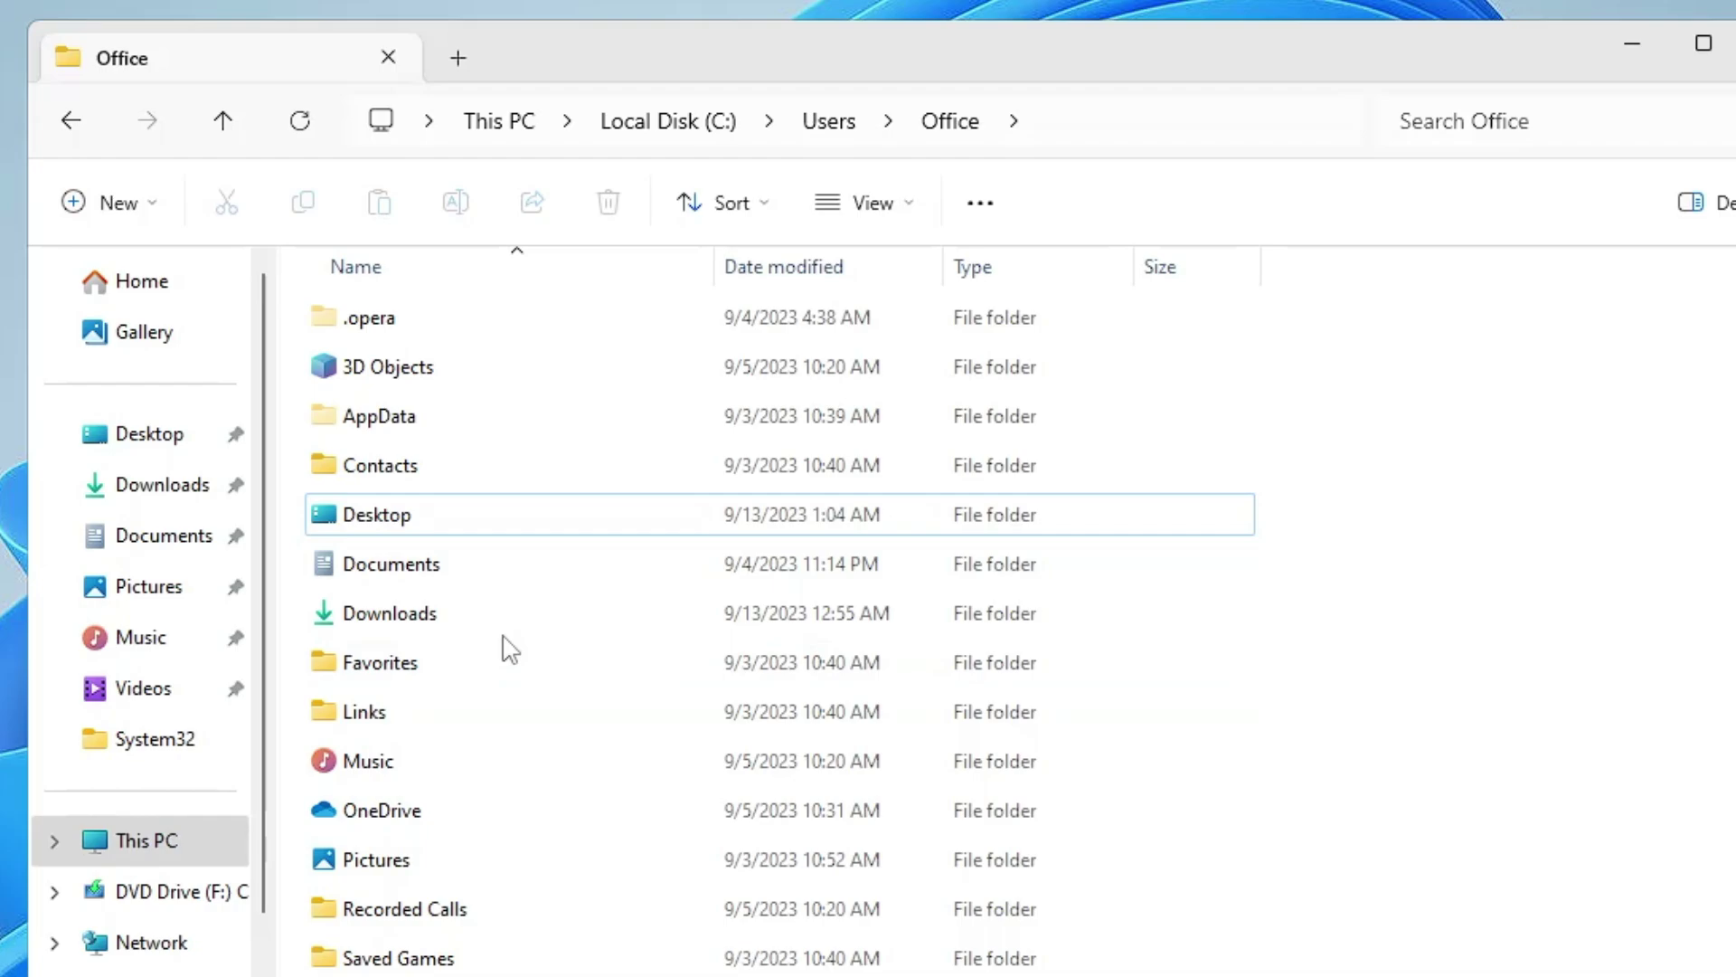
key(ctrl+space)
key(ctrl+space)
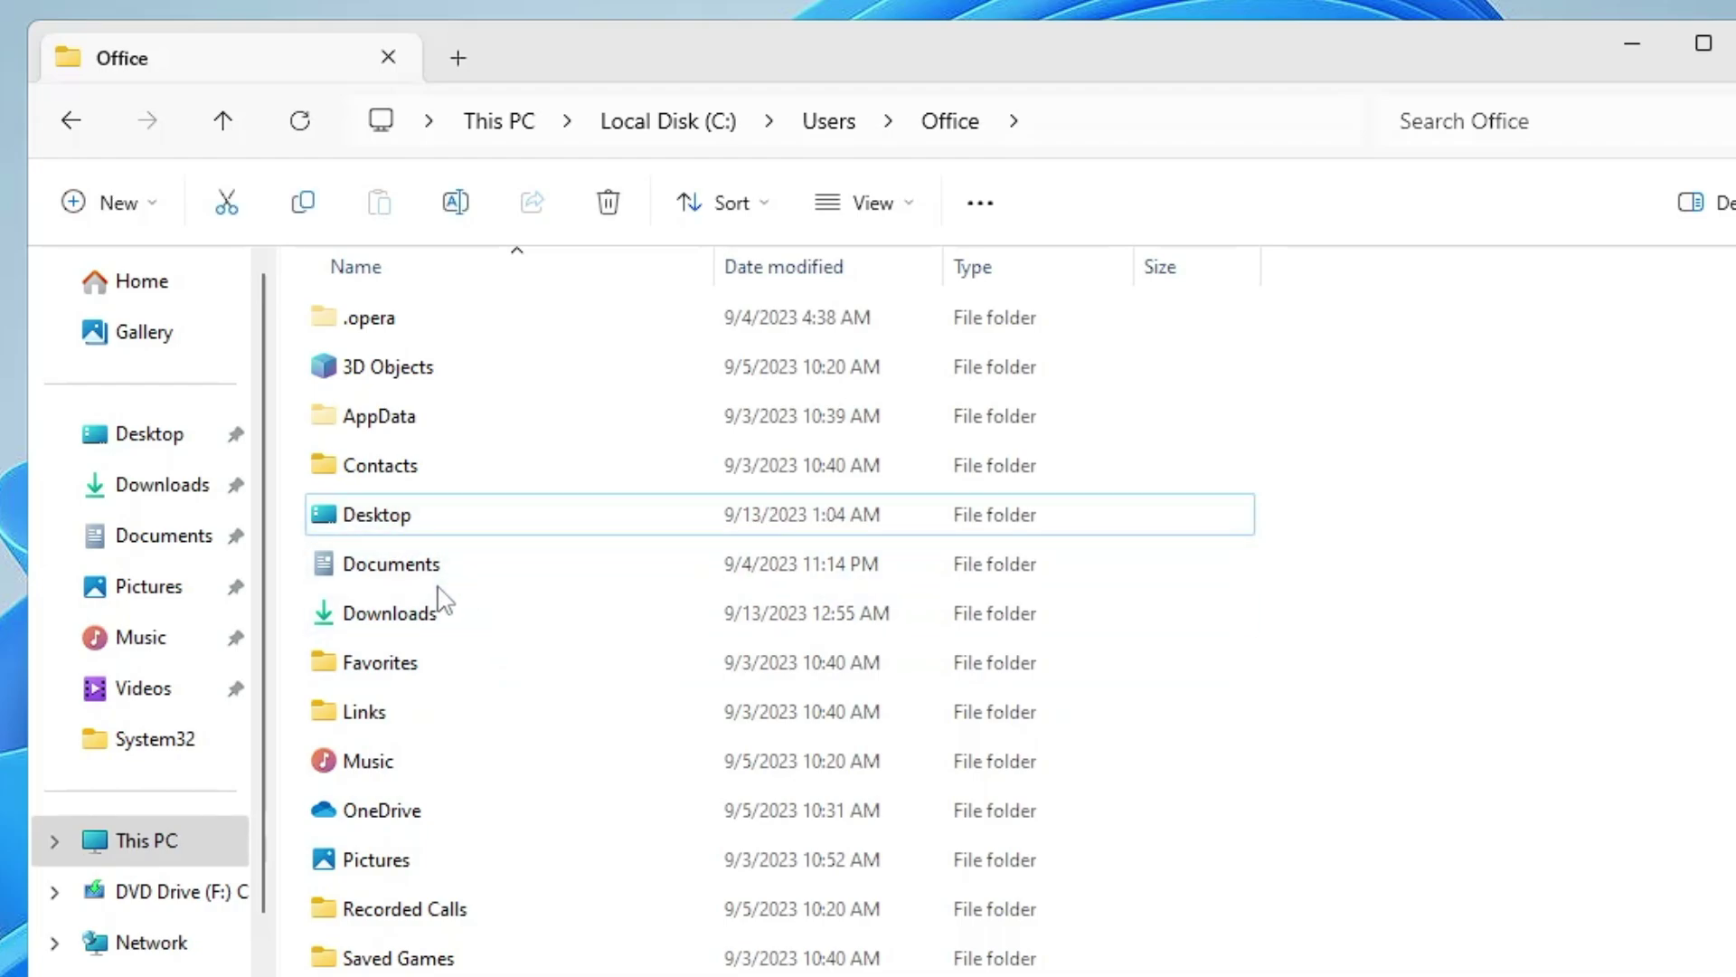
click(440, 606)
ctrl+click(433, 533)
click(432, 532)
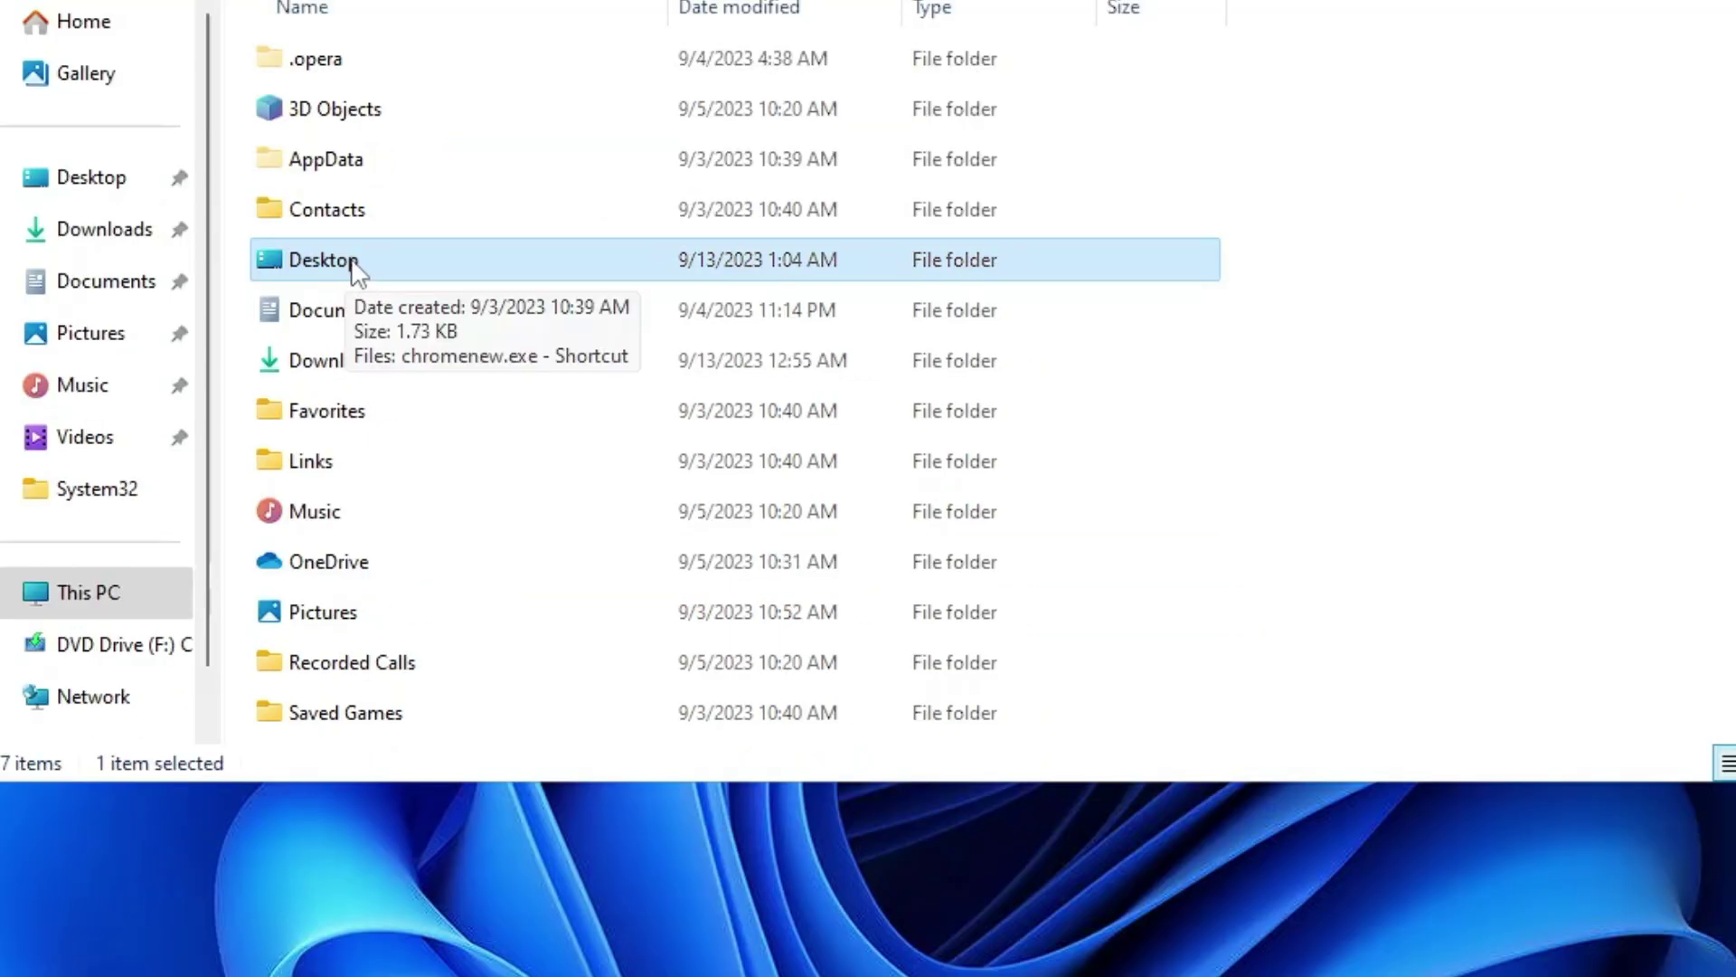
From the Desktop folder's Properties > Location > Move, browse to New Volume (D:).
right_click(358, 269)
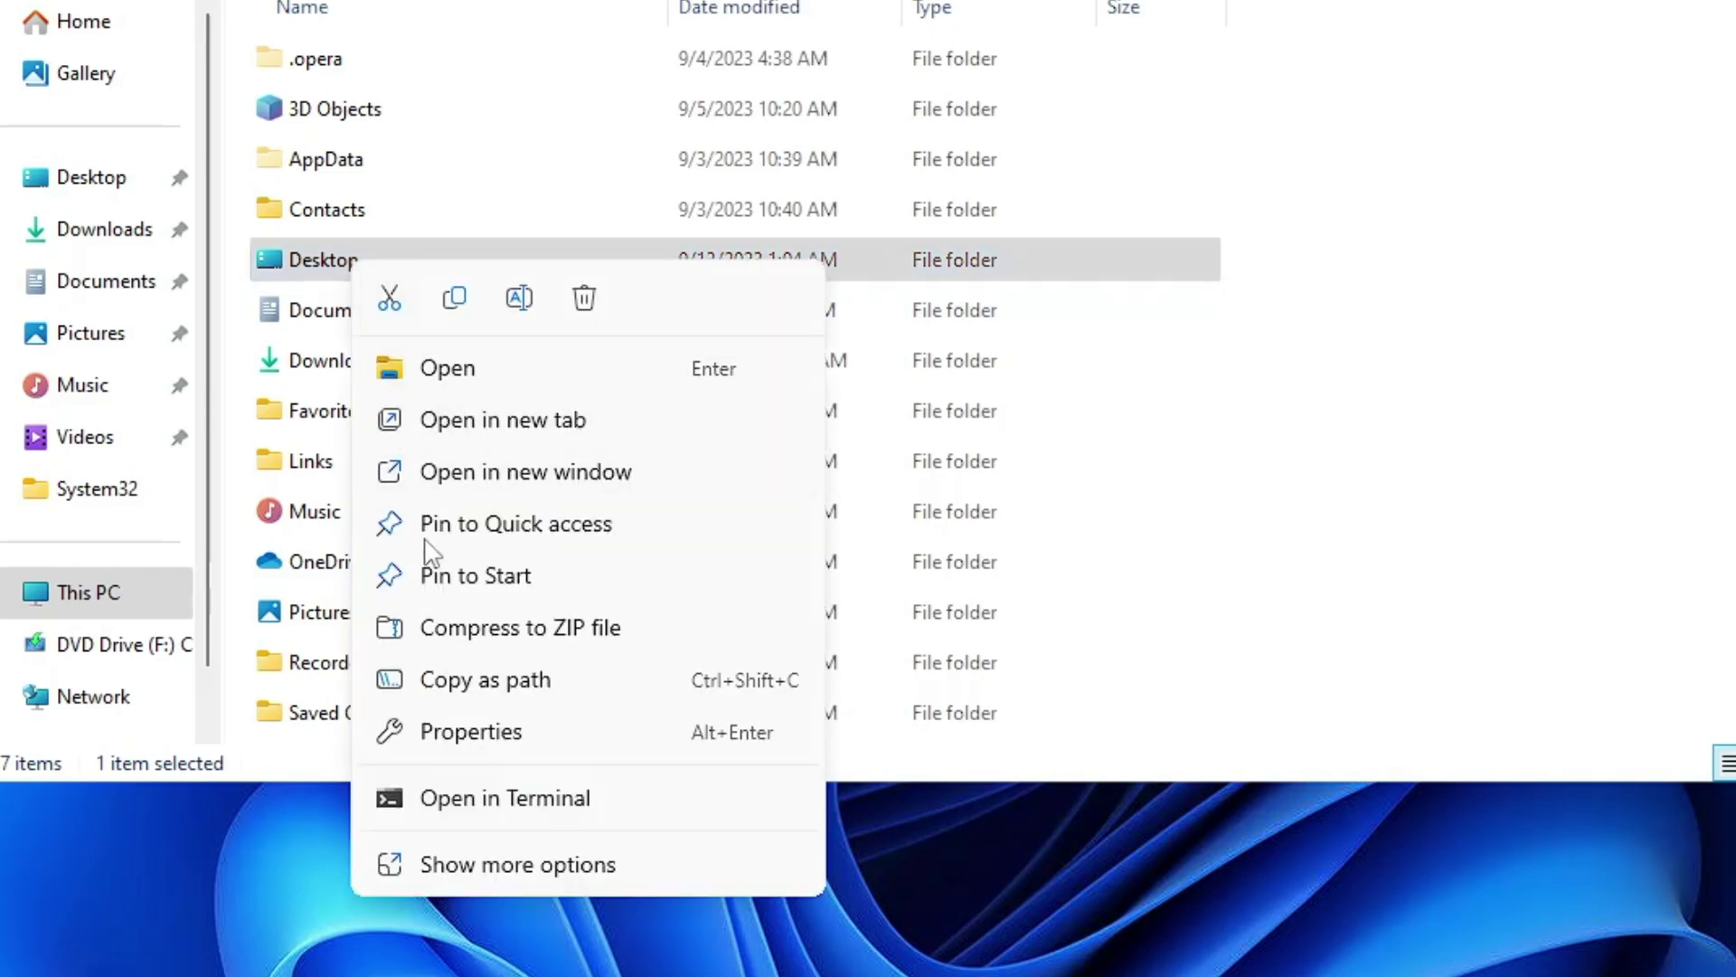
click(455, 730)
click(661, 348)
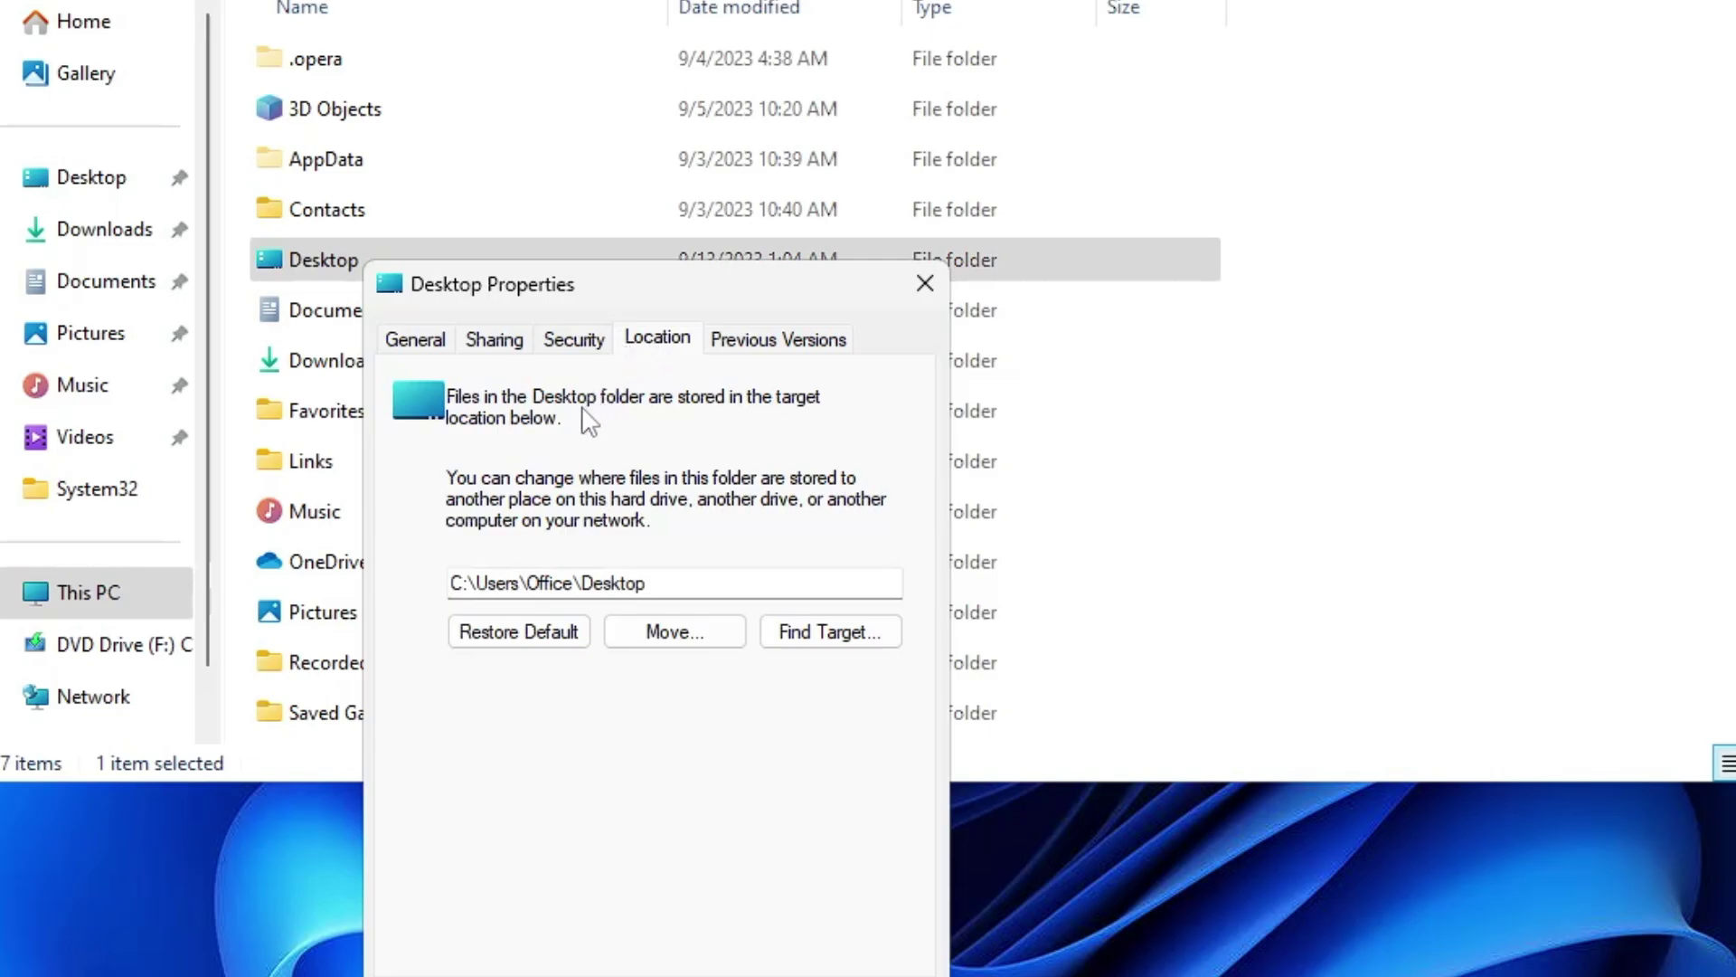
click(675, 631)
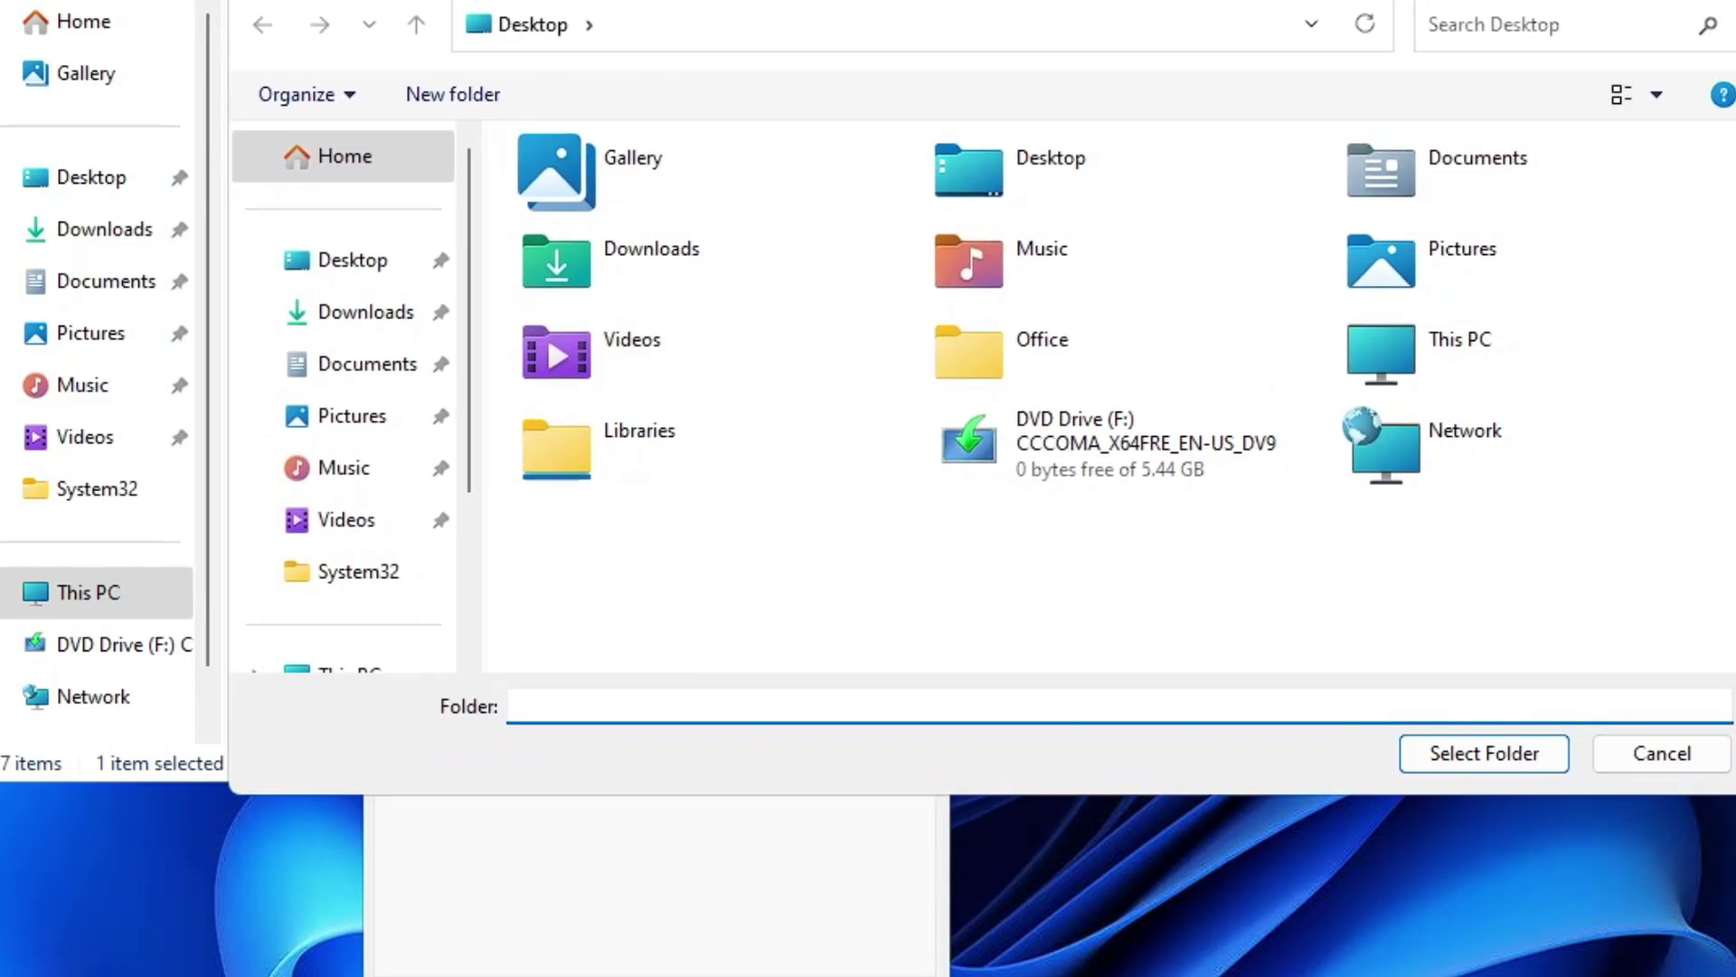
scroll(371, 407, down, 3)
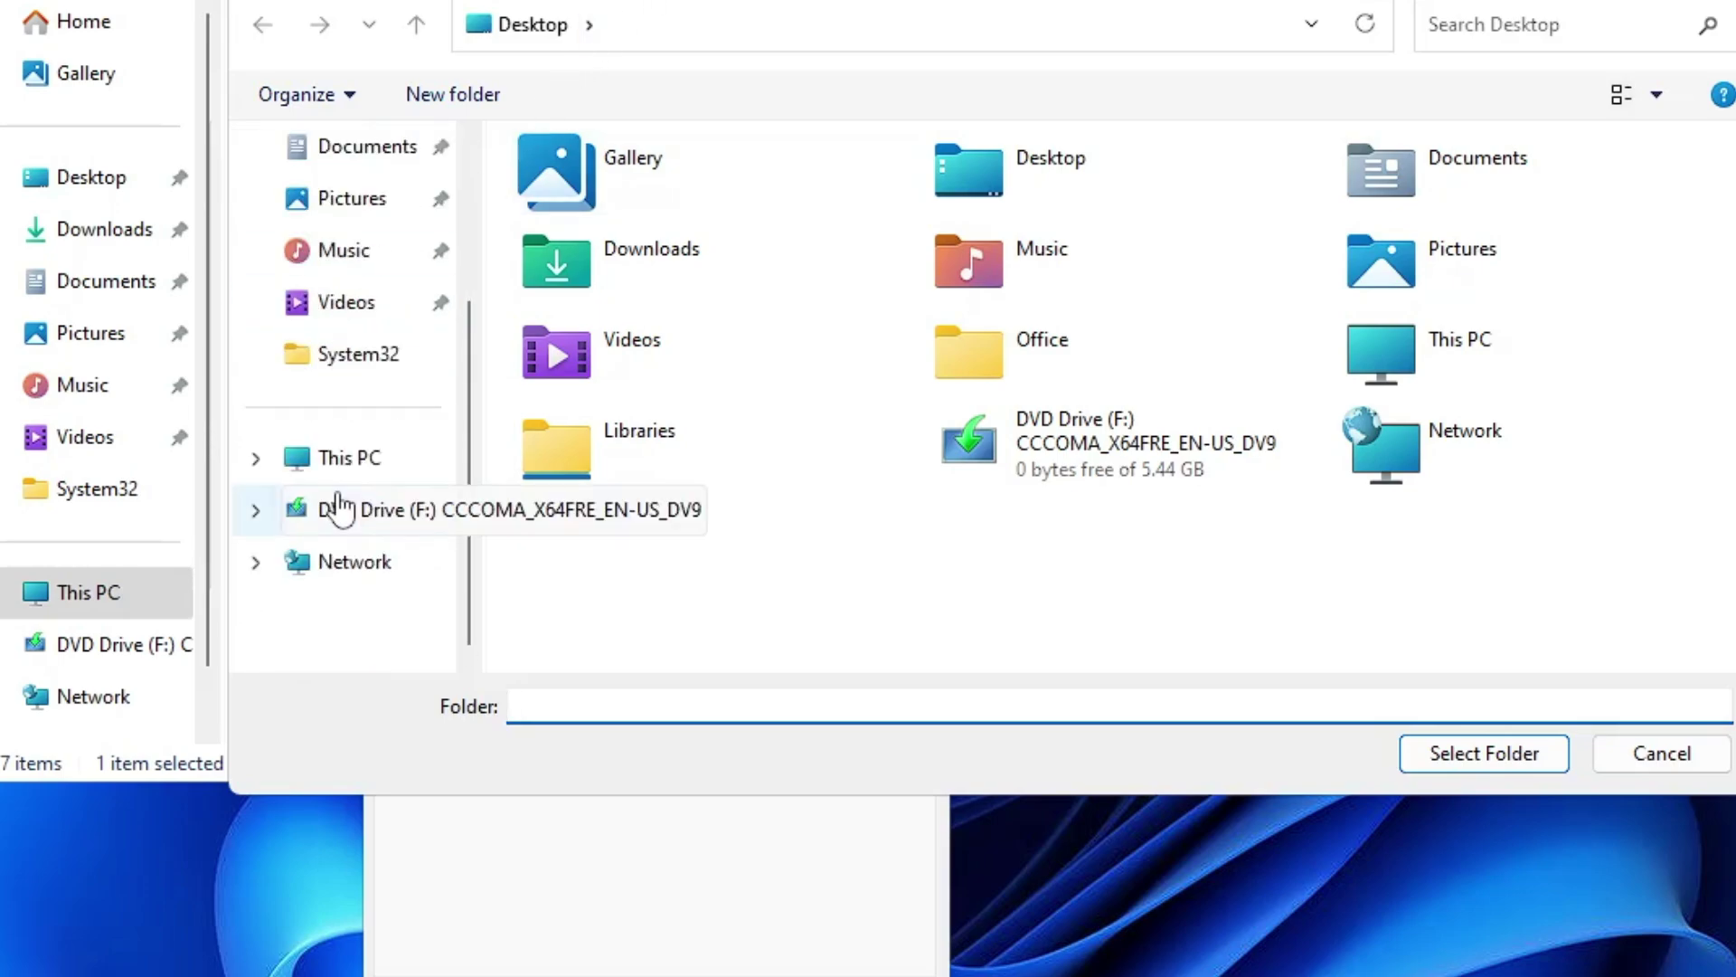
click(380, 463)
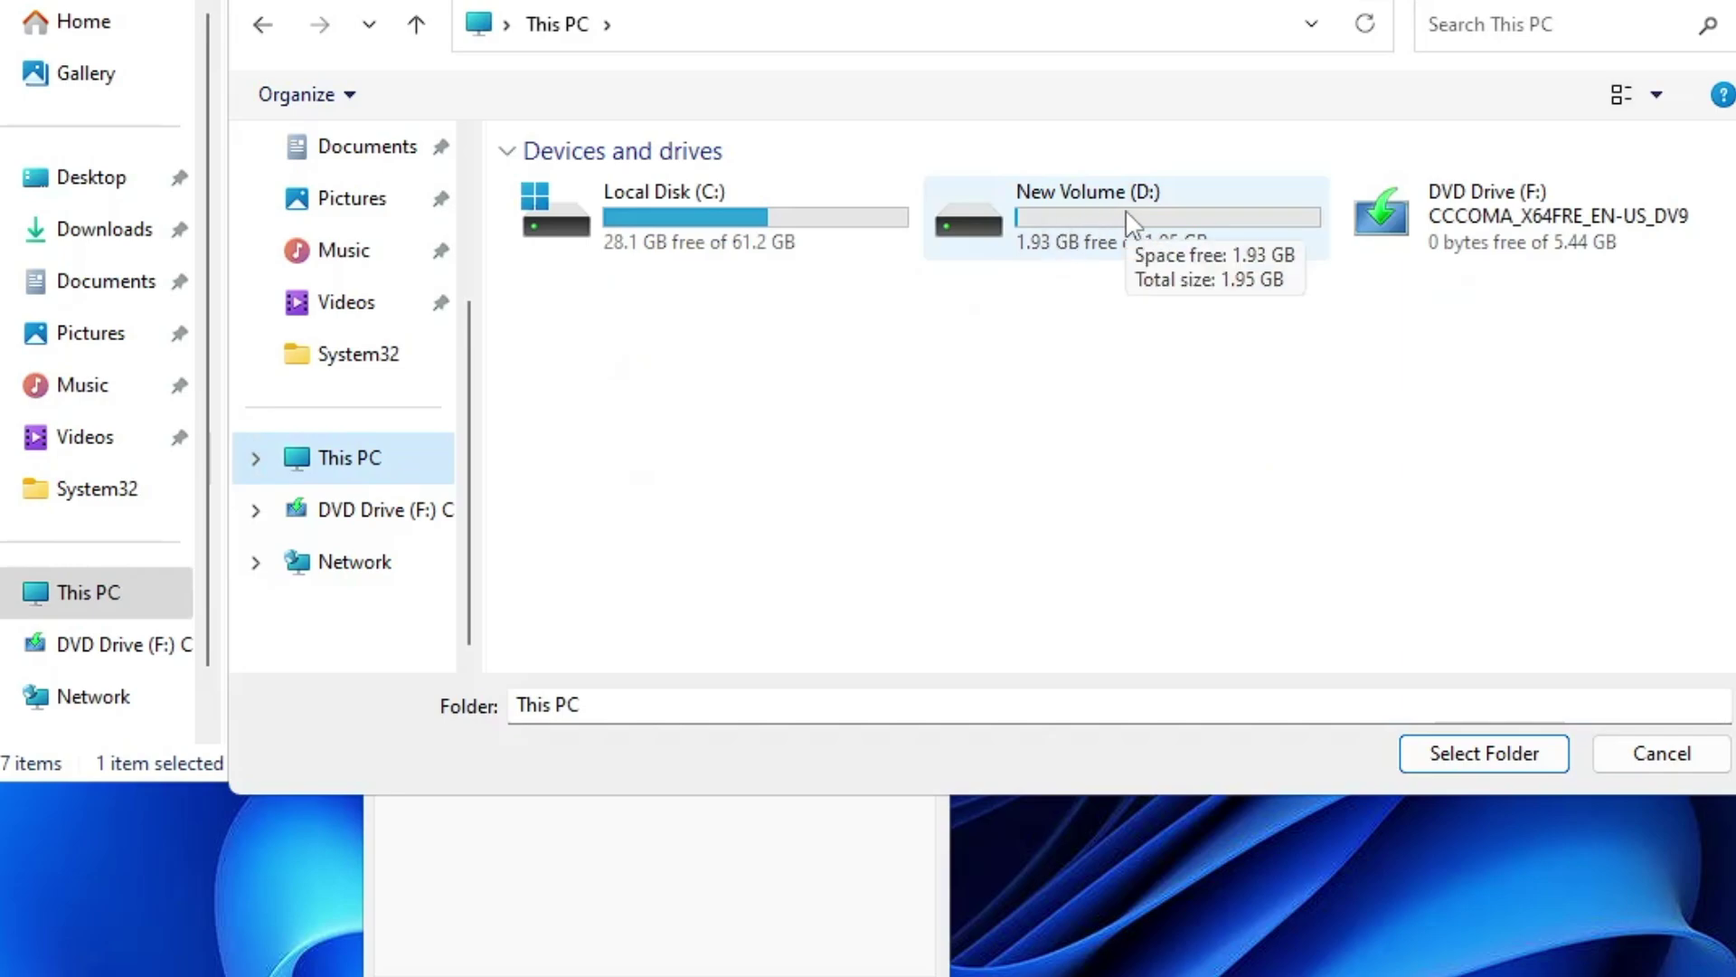
double_click(1128, 217)
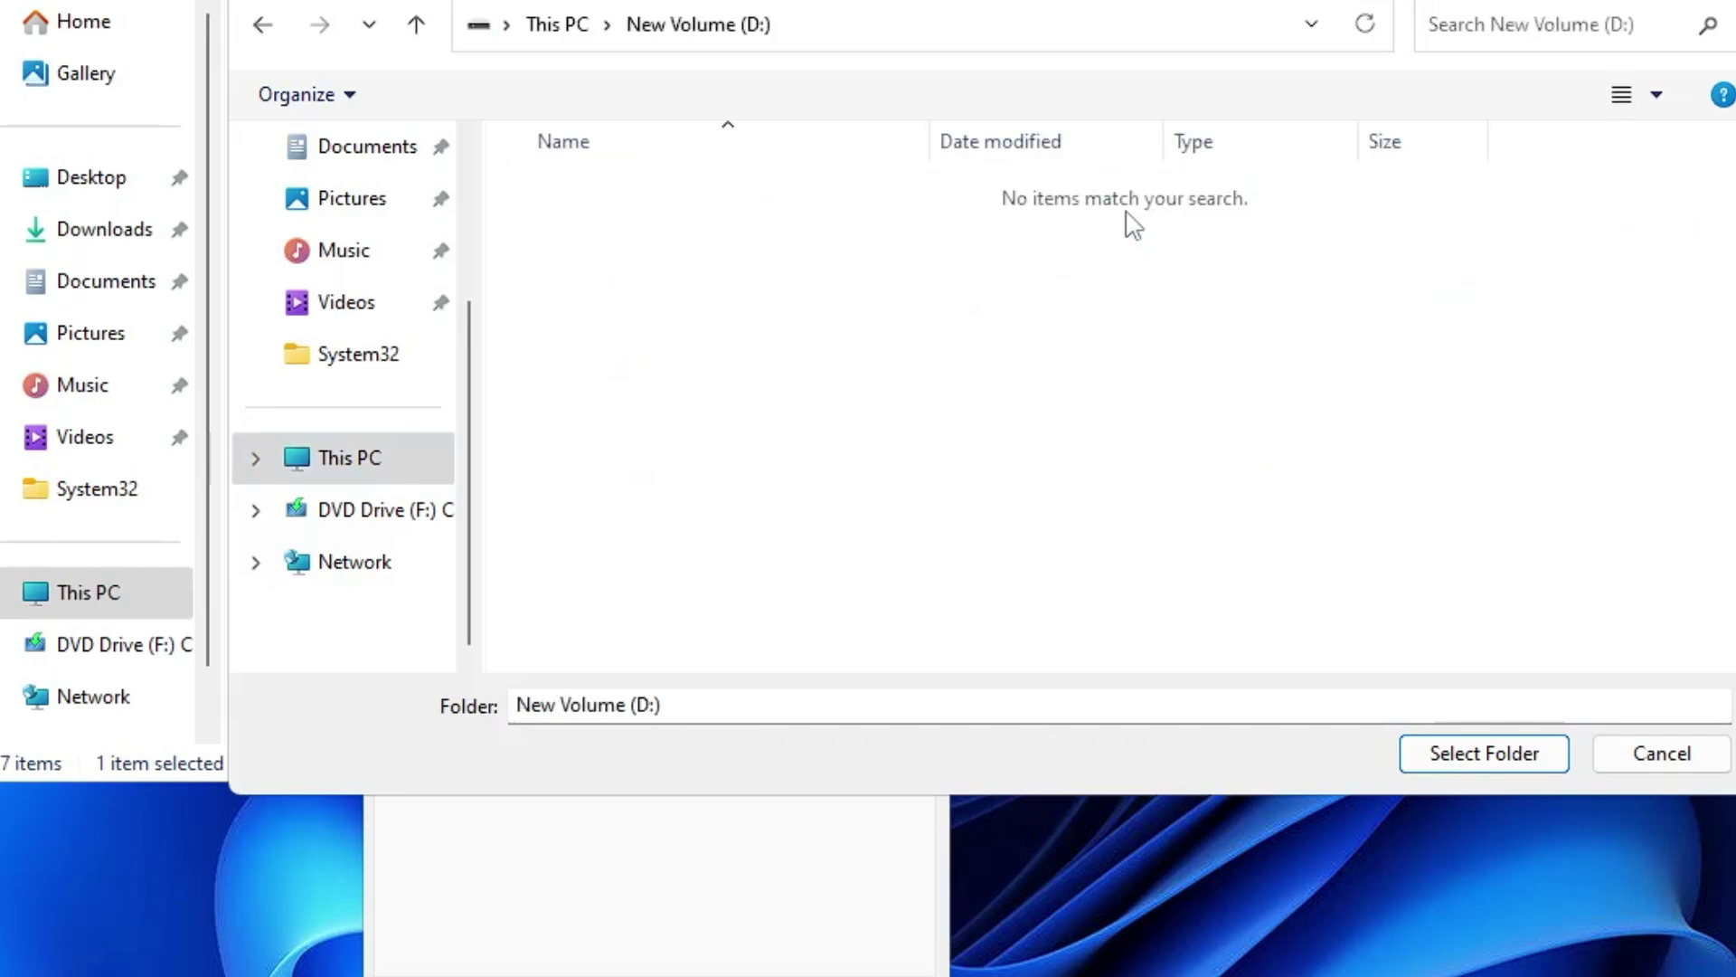
Create a new folder named Desktop on D: and select it as the destination.
right_click(779, 321)
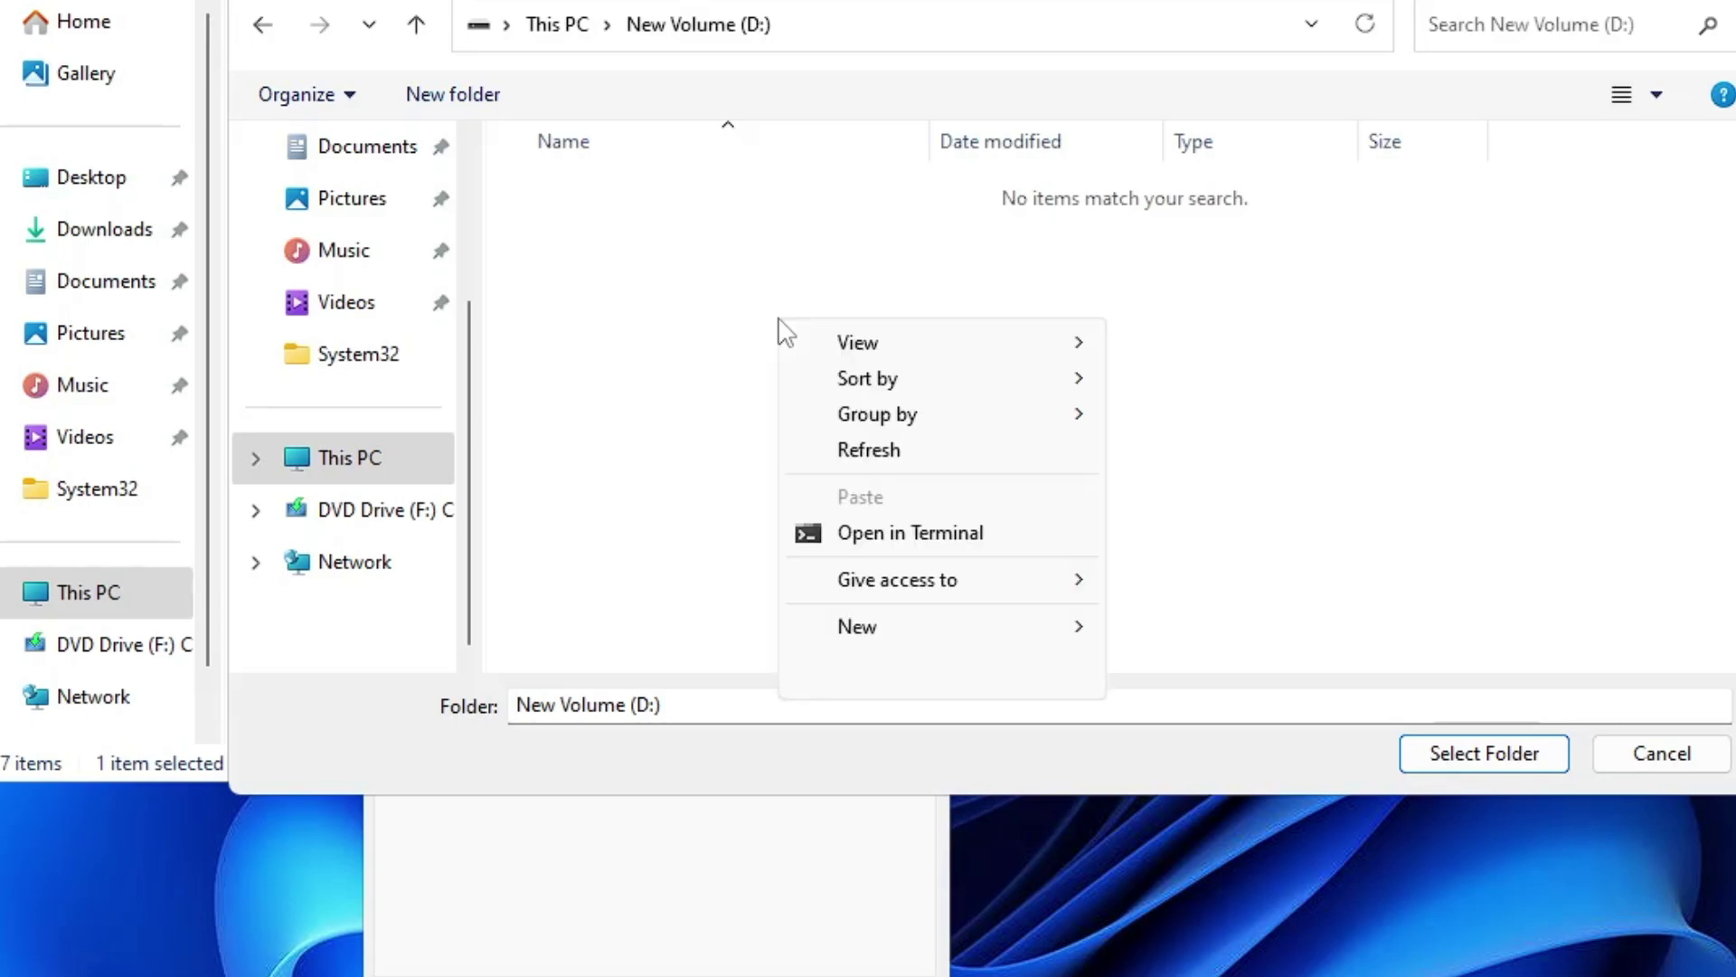
mouse_move(898, 624)
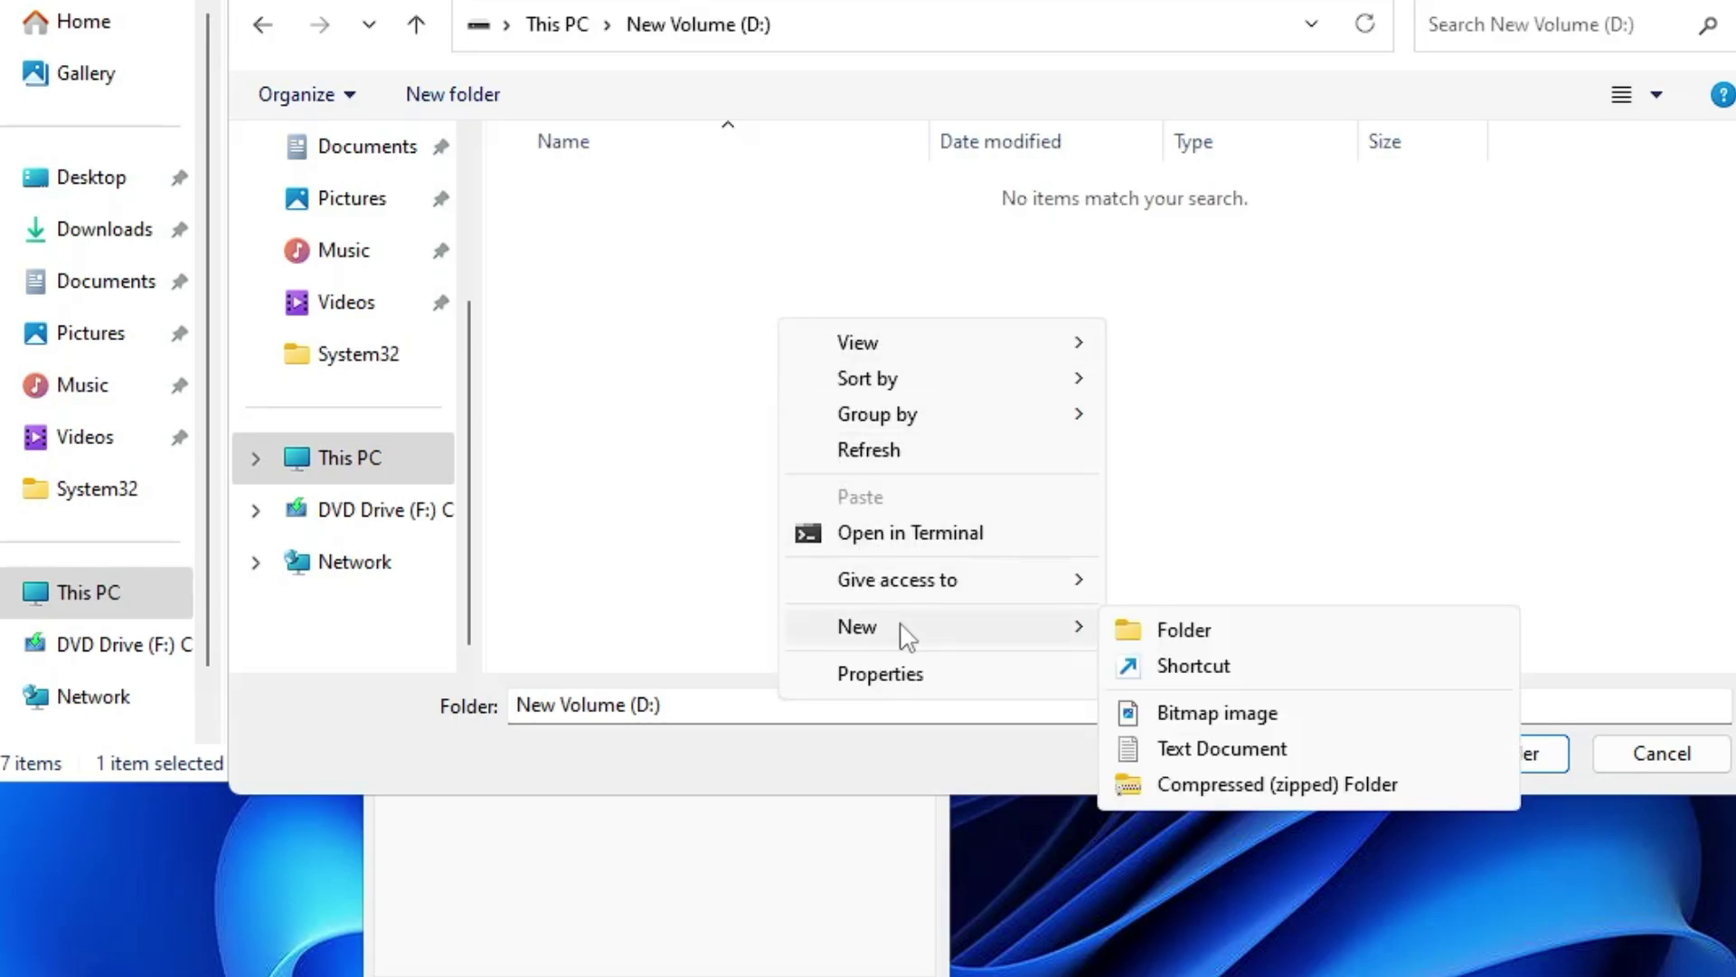
click(1157, 635)
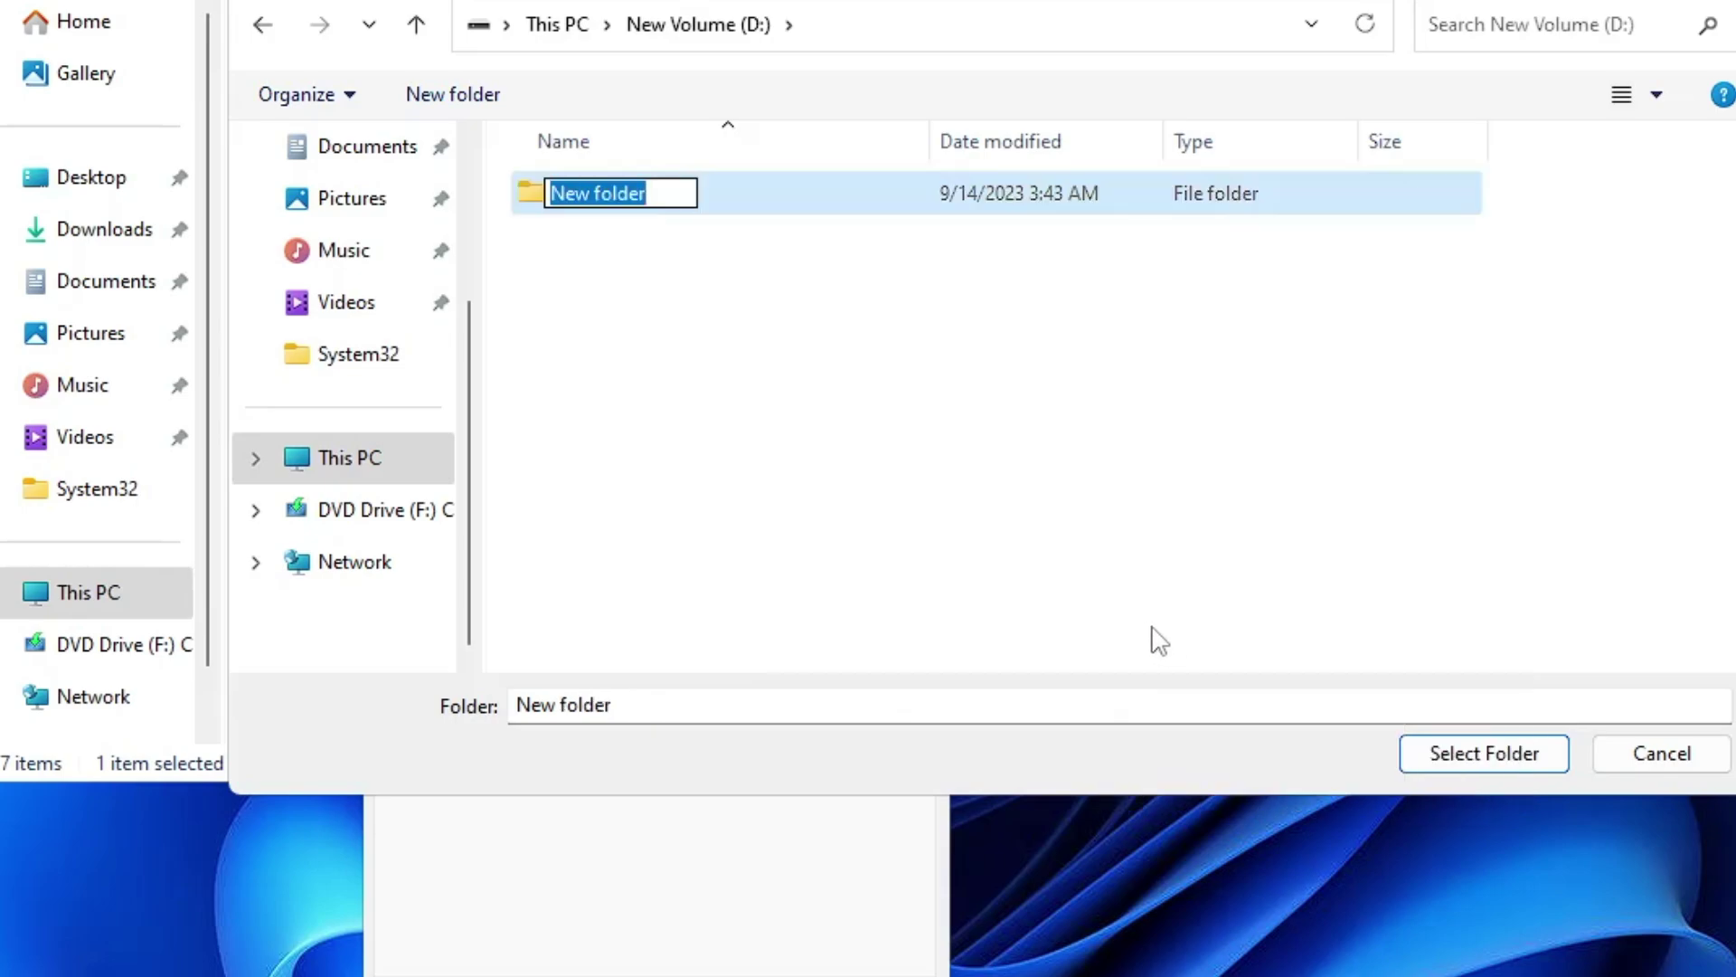
text(Desktop)
click(1160, 641)
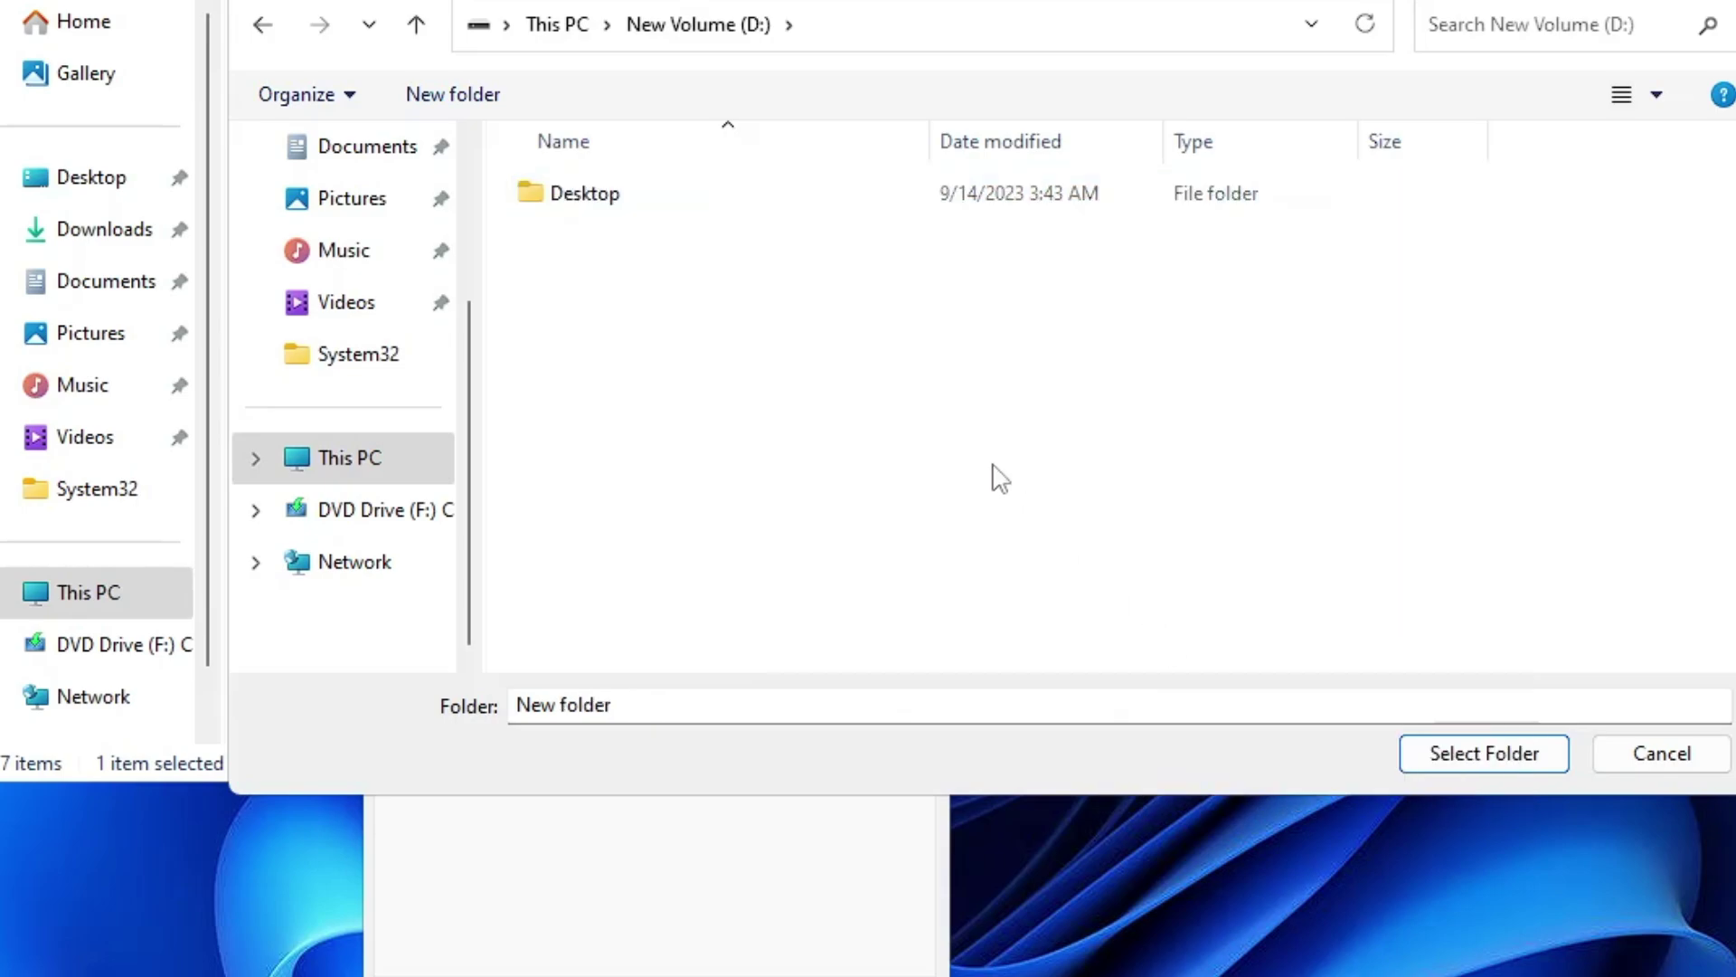
click(607, 213)
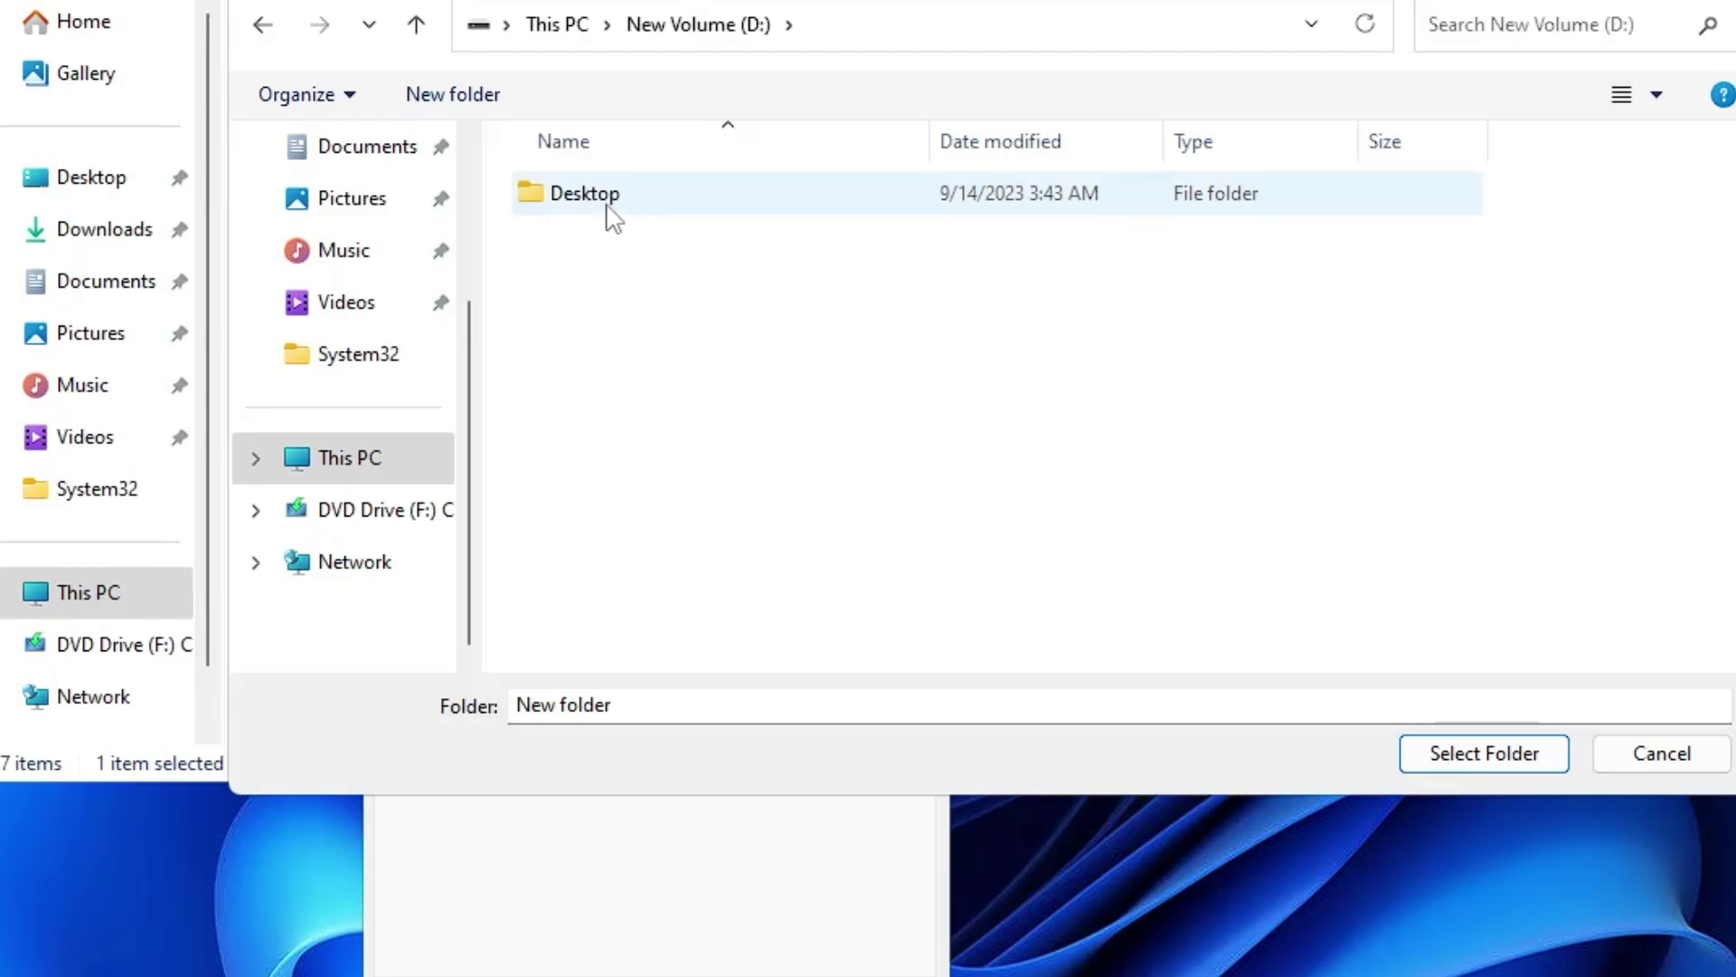
Apply D:\Desktop as the Desktop location and confirm moving all its files.
click(1484, 755)
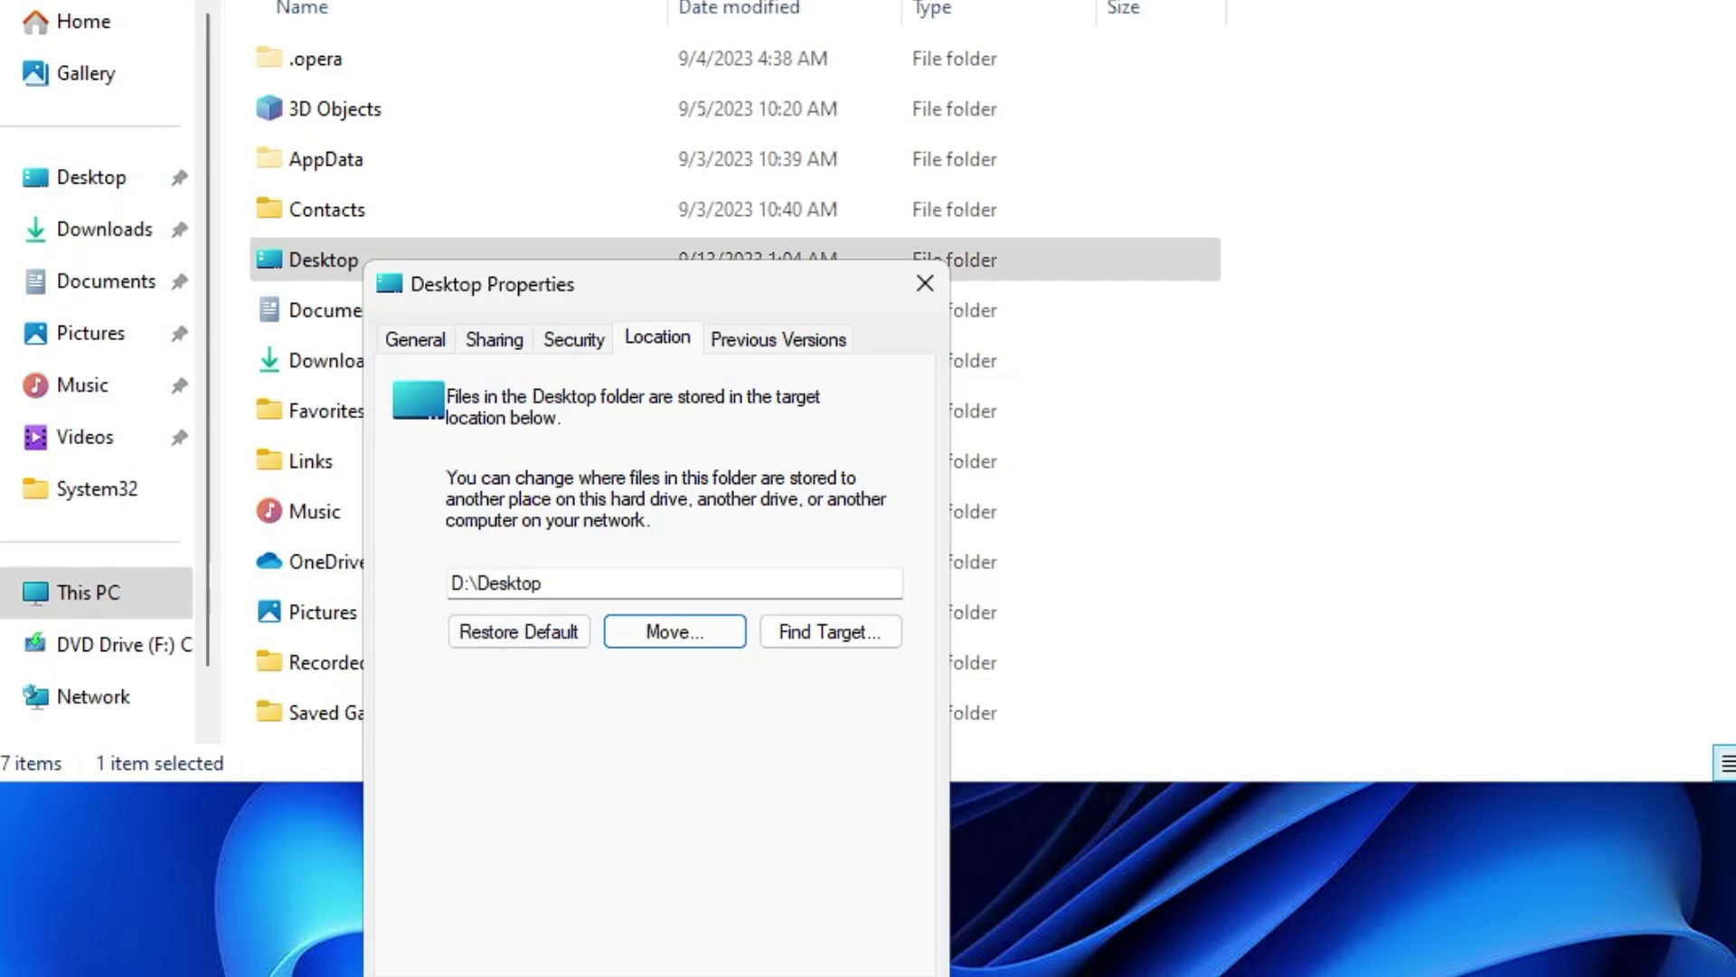
key(Return)
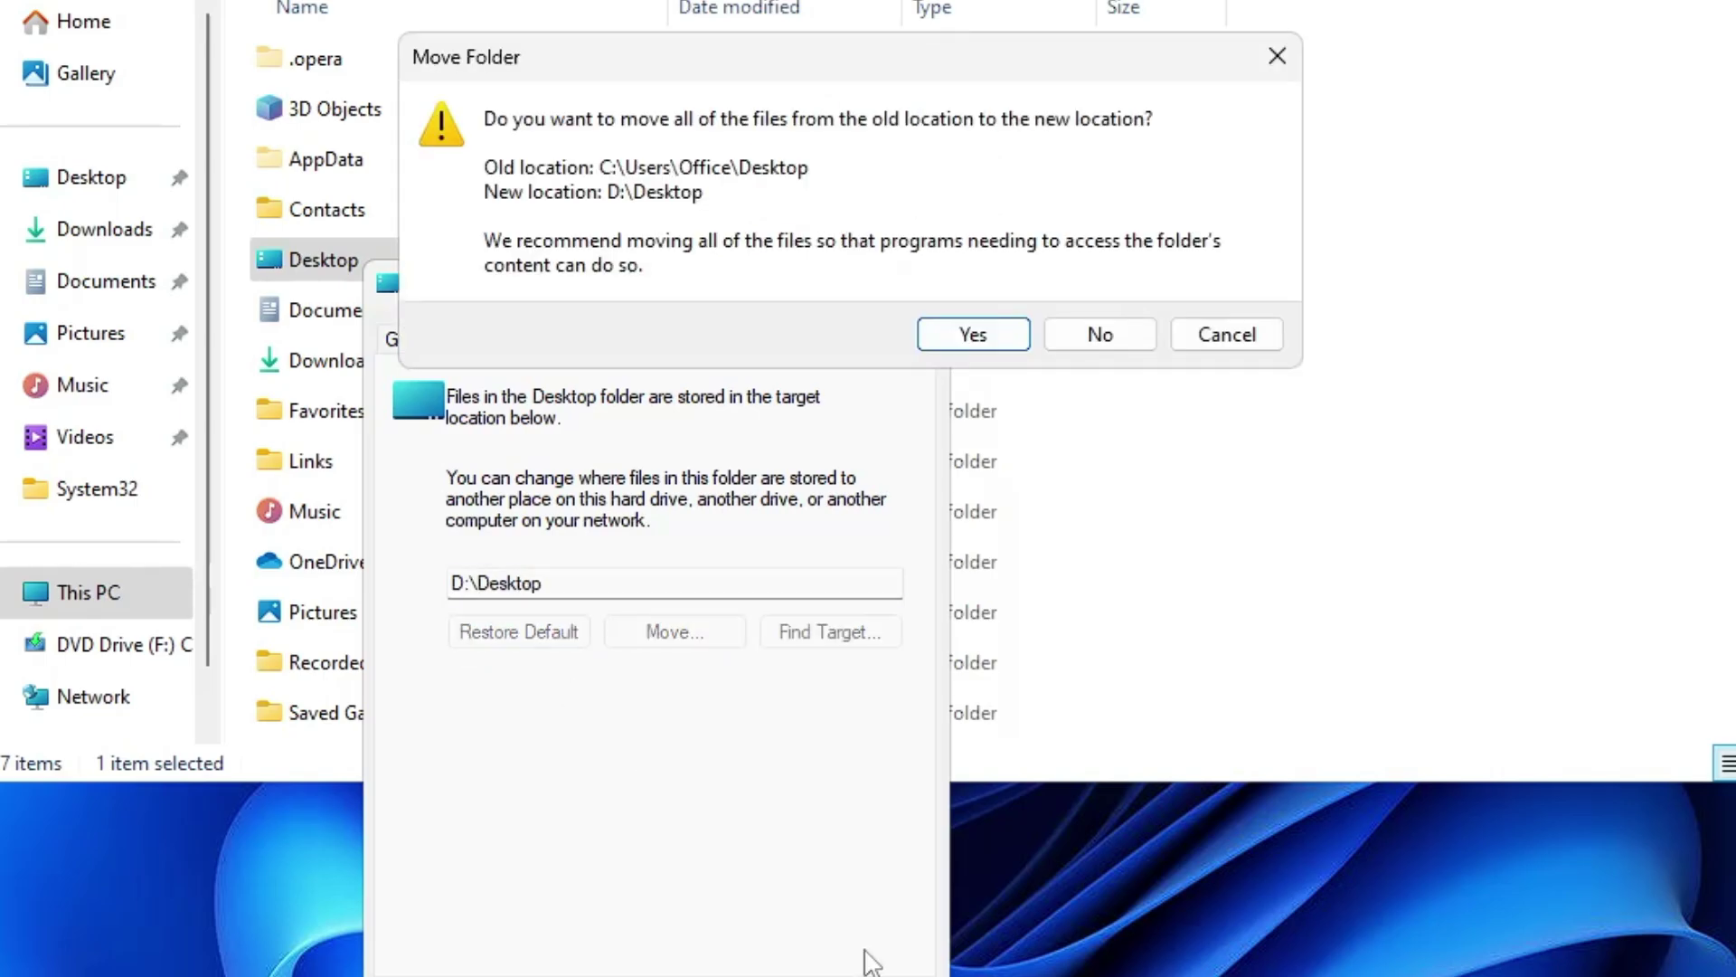
click(975, 335)
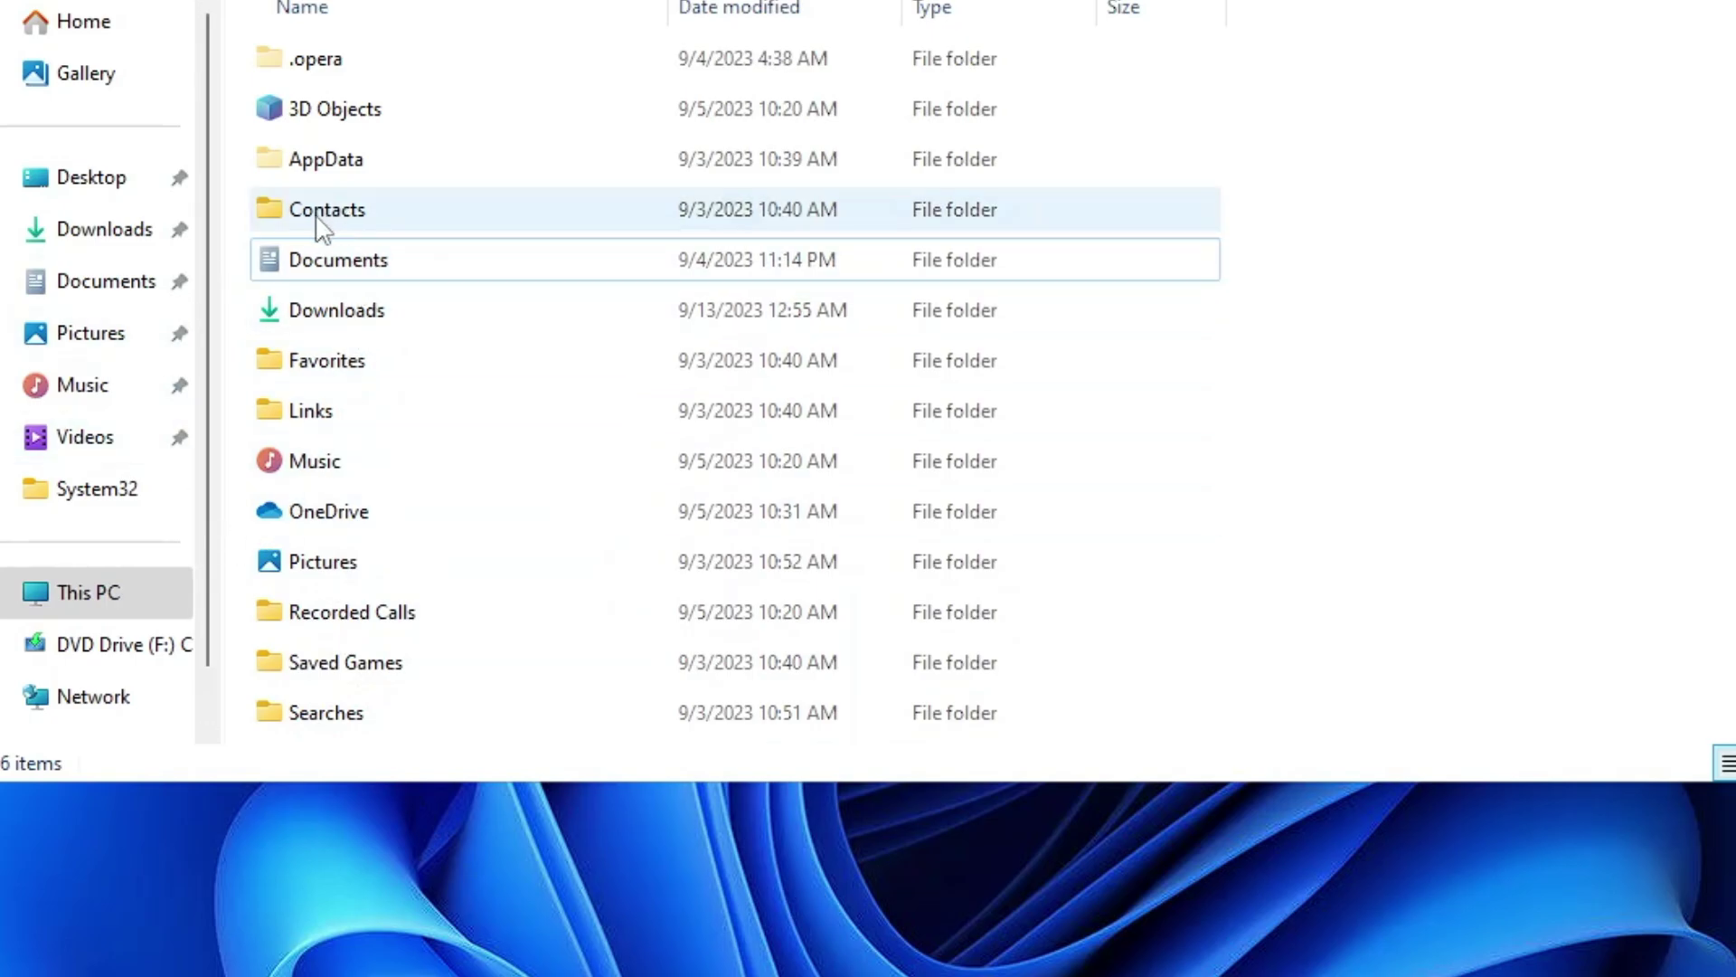
Check New Volume (D:), then go to C:\Users\Office and select Documents.
click(136, 597)
double_click(893, 116)
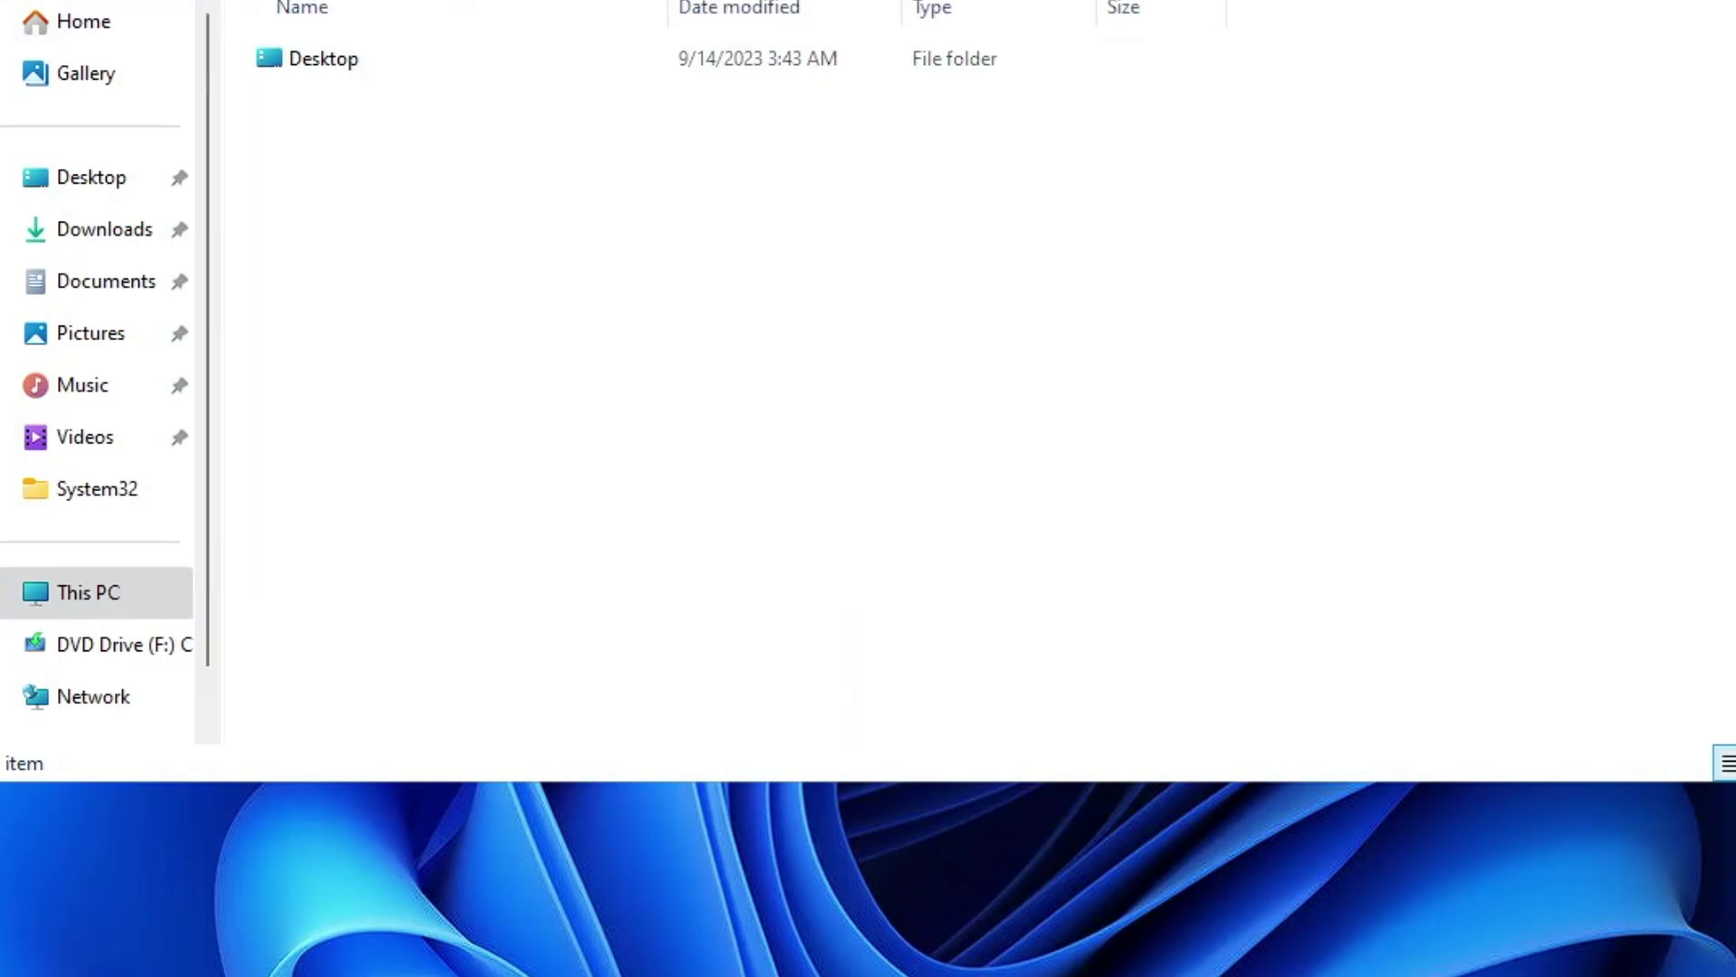
key(alt+Left)
double_click(410, 88)
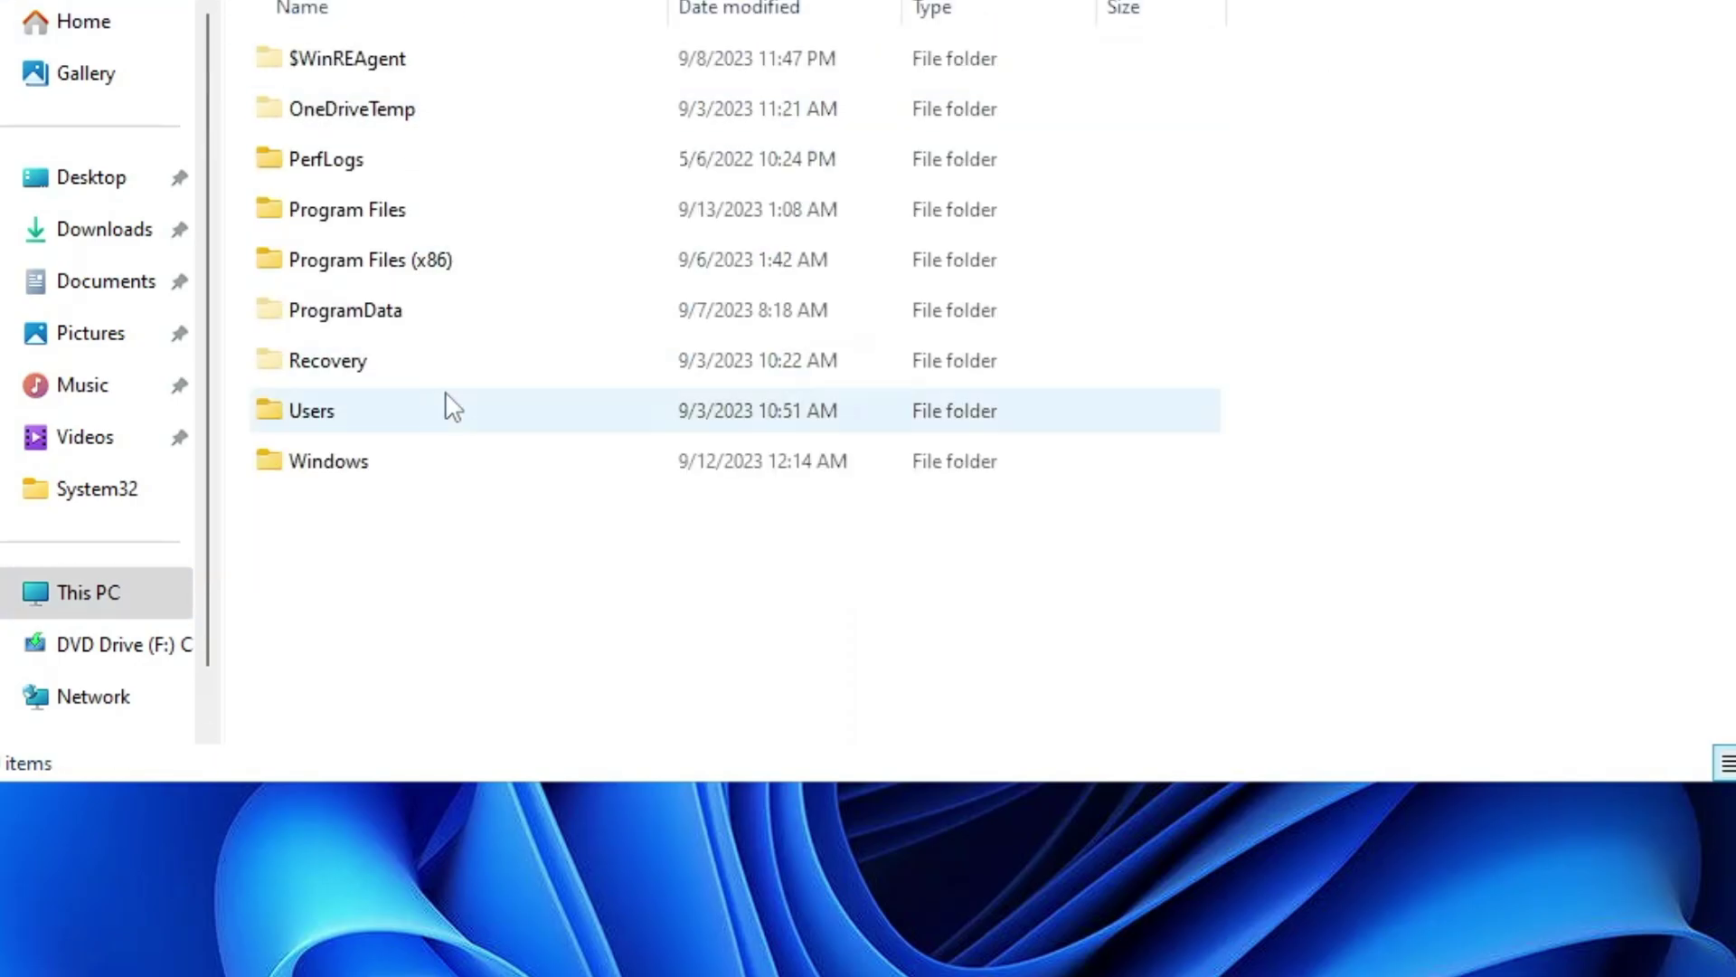
double_click(356, 411)
double_click(338, 110)
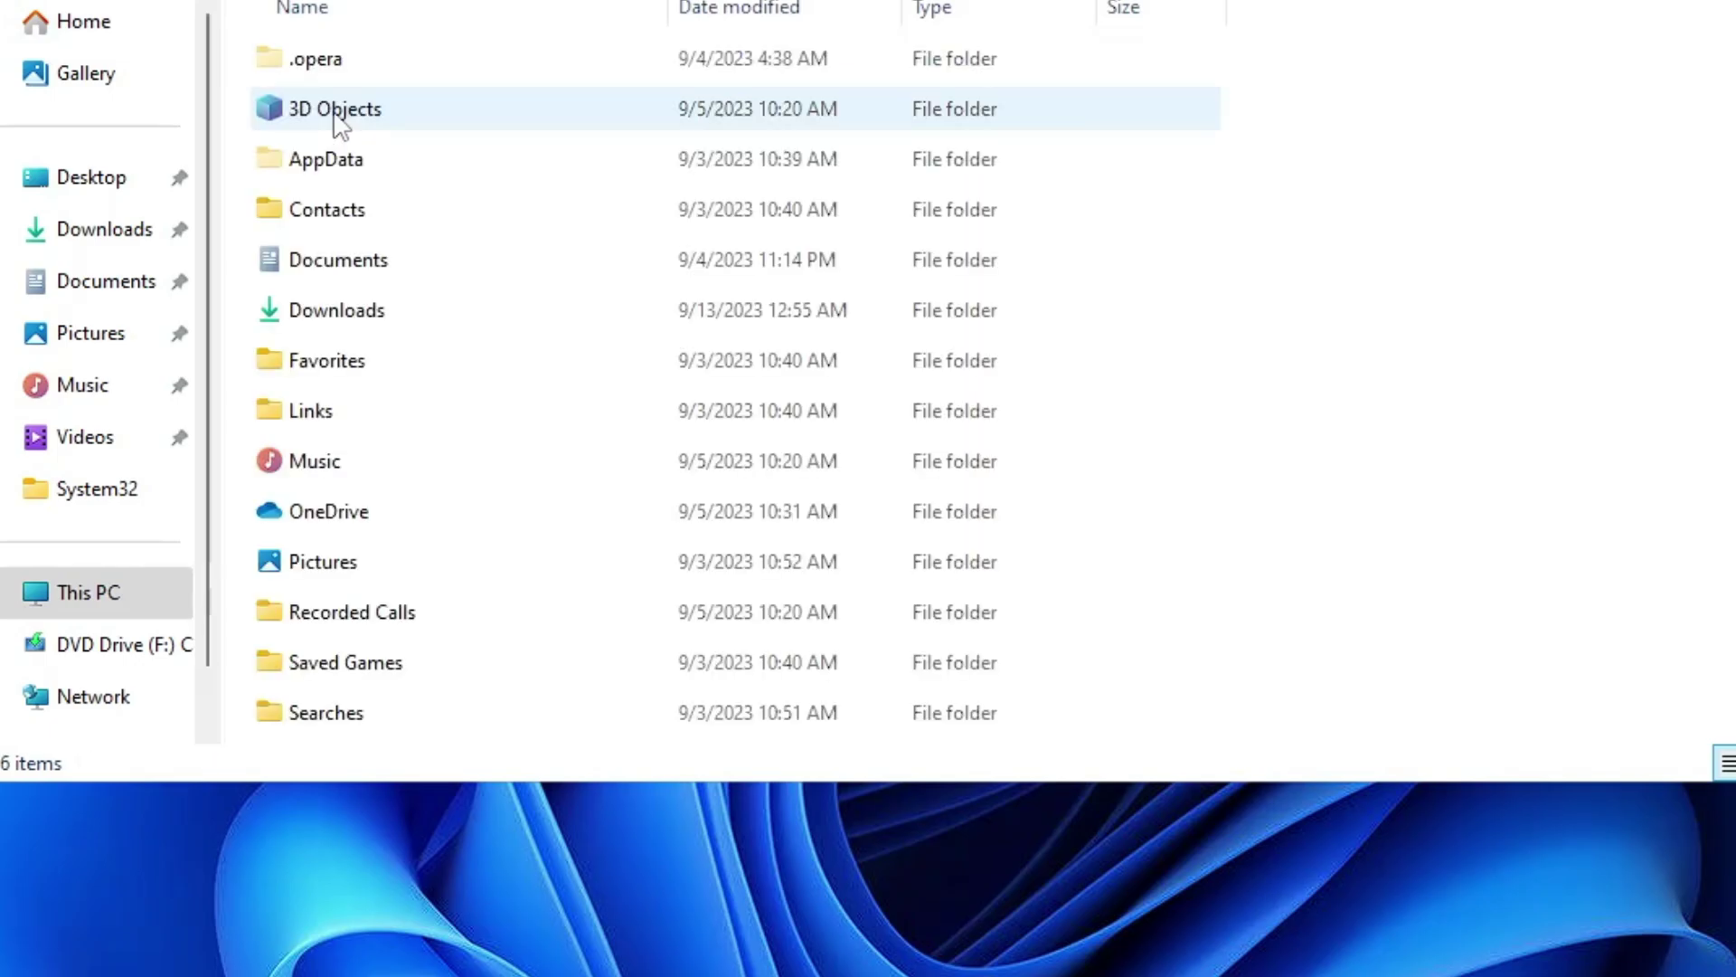
click(349, 260)
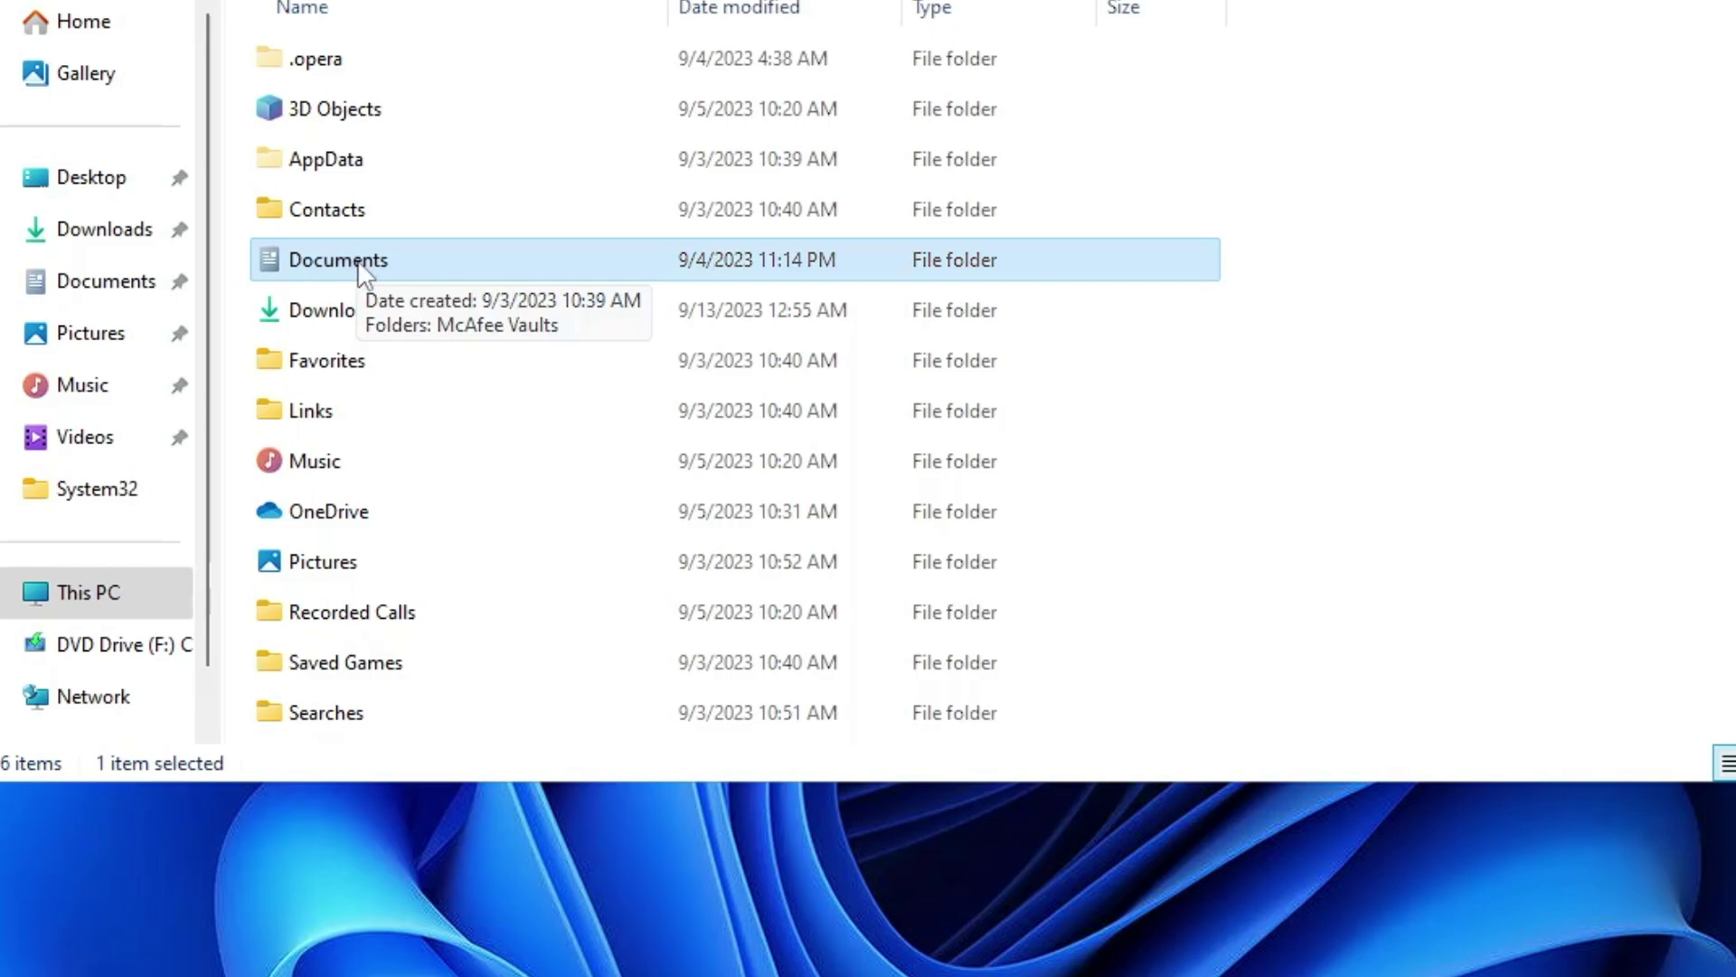
From the Documents folder's Properties > Location > Move, open New Volume (D:) in the picker.
right_click(362, 269)
click(455, 737)
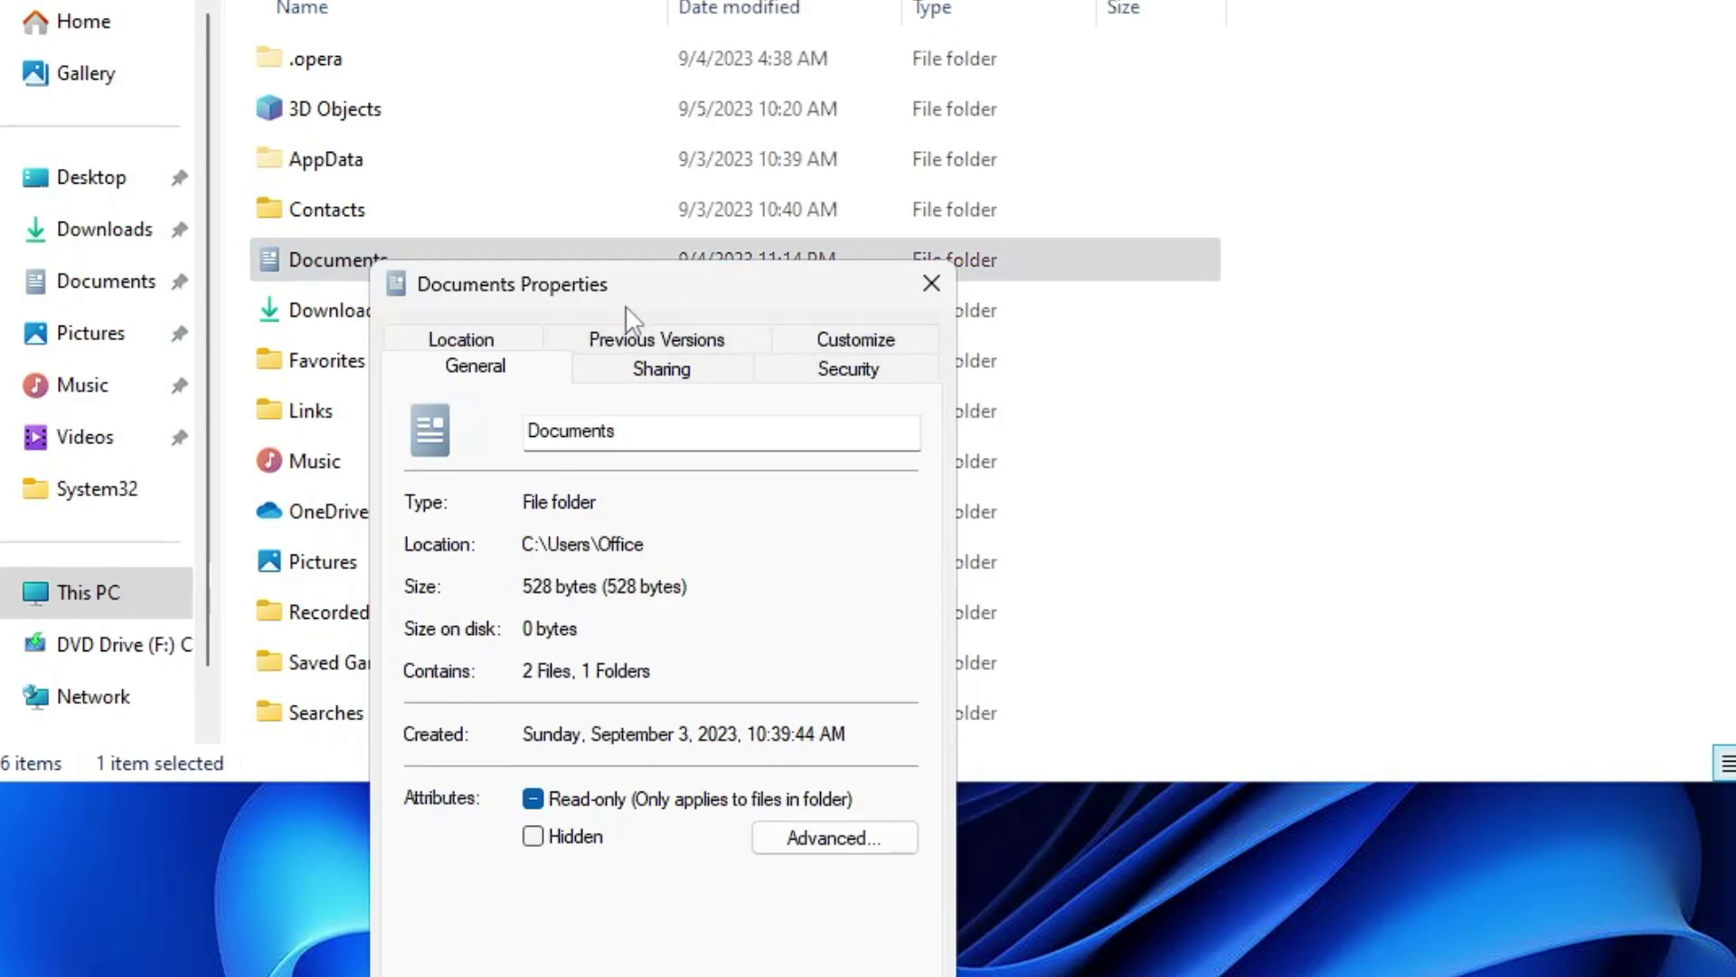
click(463, 341)
drag(580, 294, 679, 126)
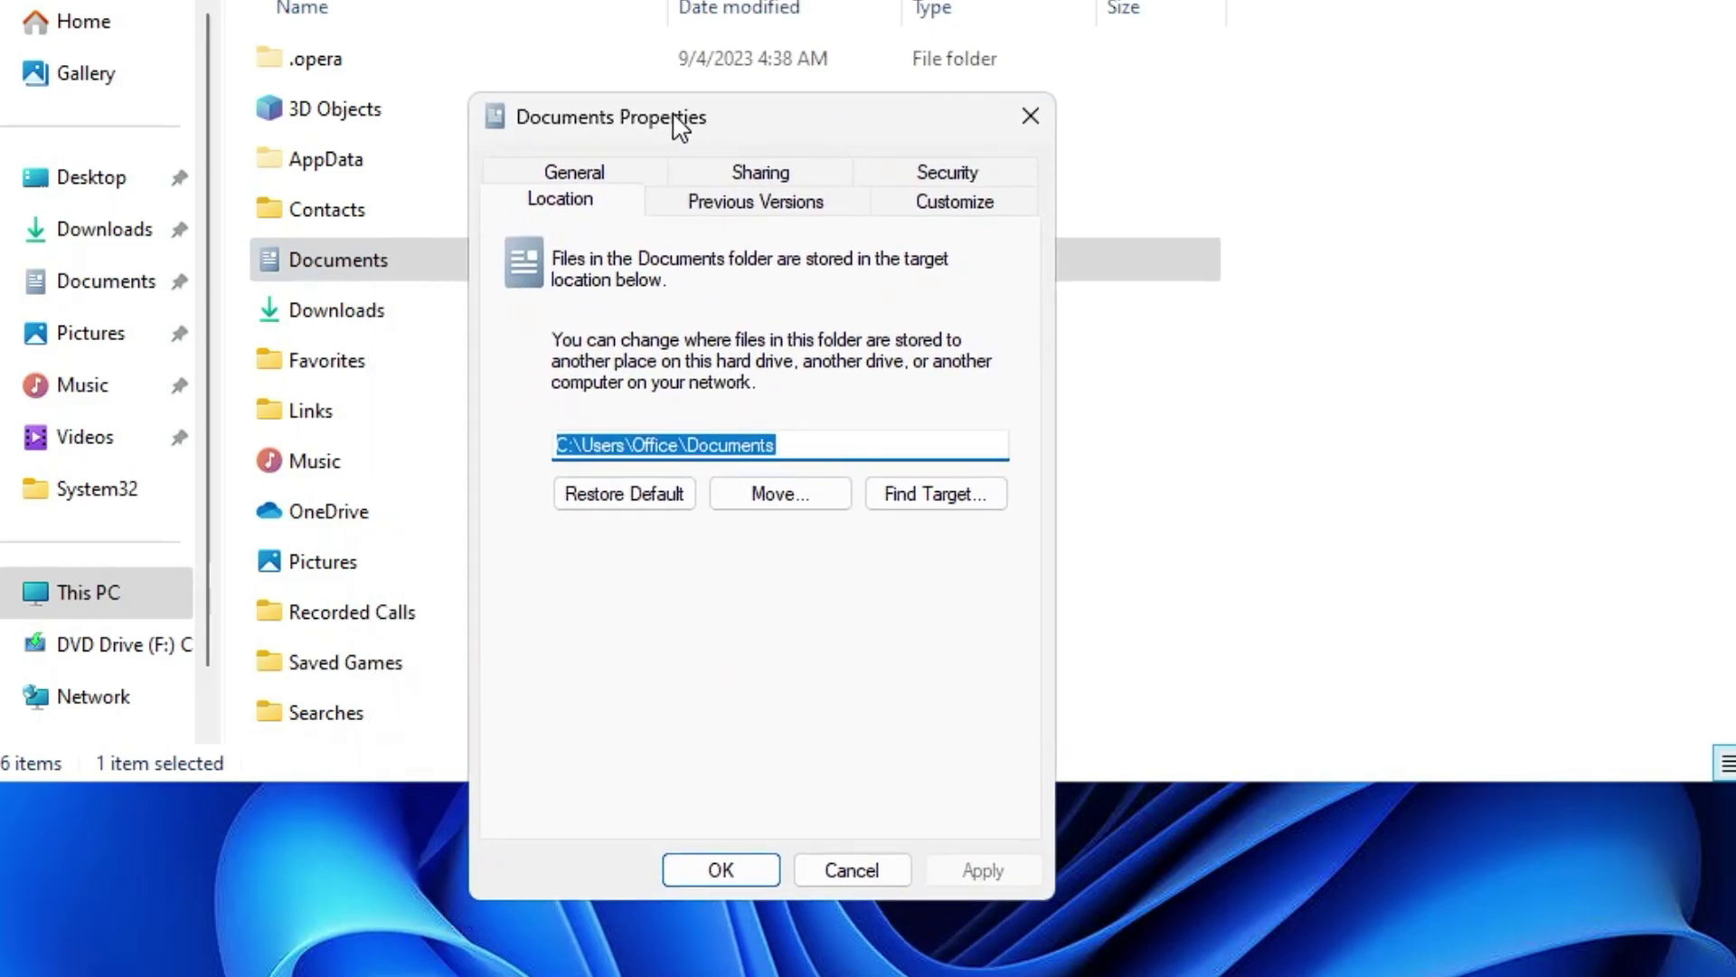
click(772, 499)
scroll(620, 674, down, 2)
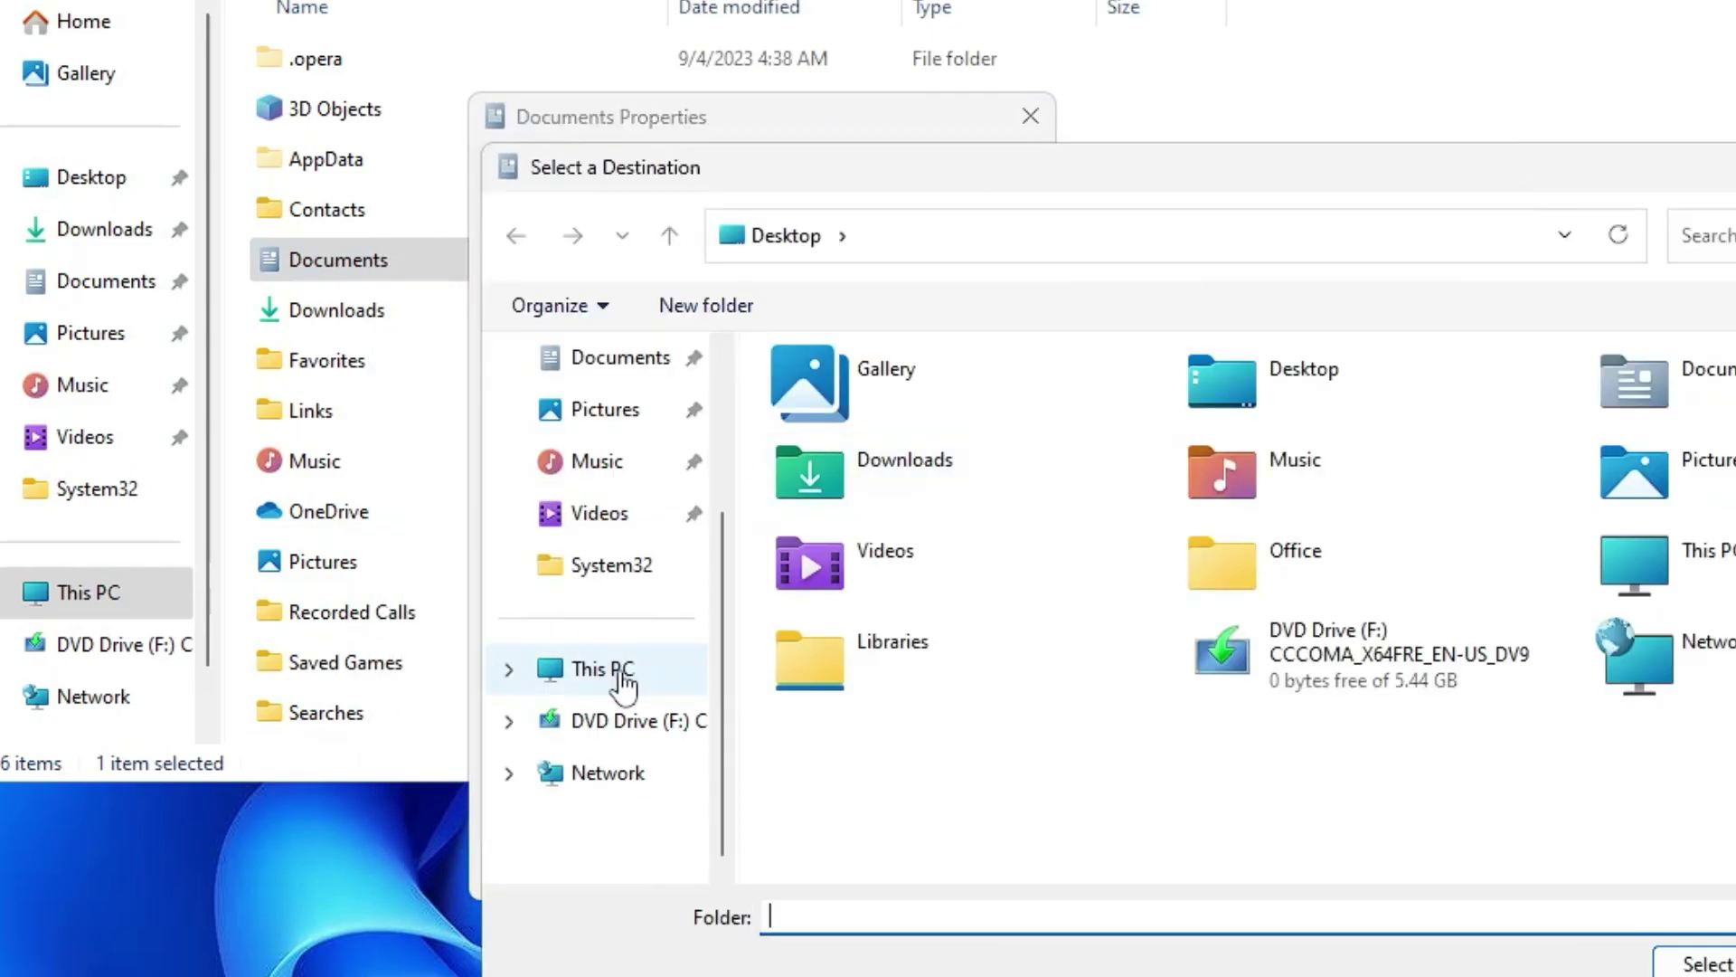
click(615, 673)
click(1329, 452)
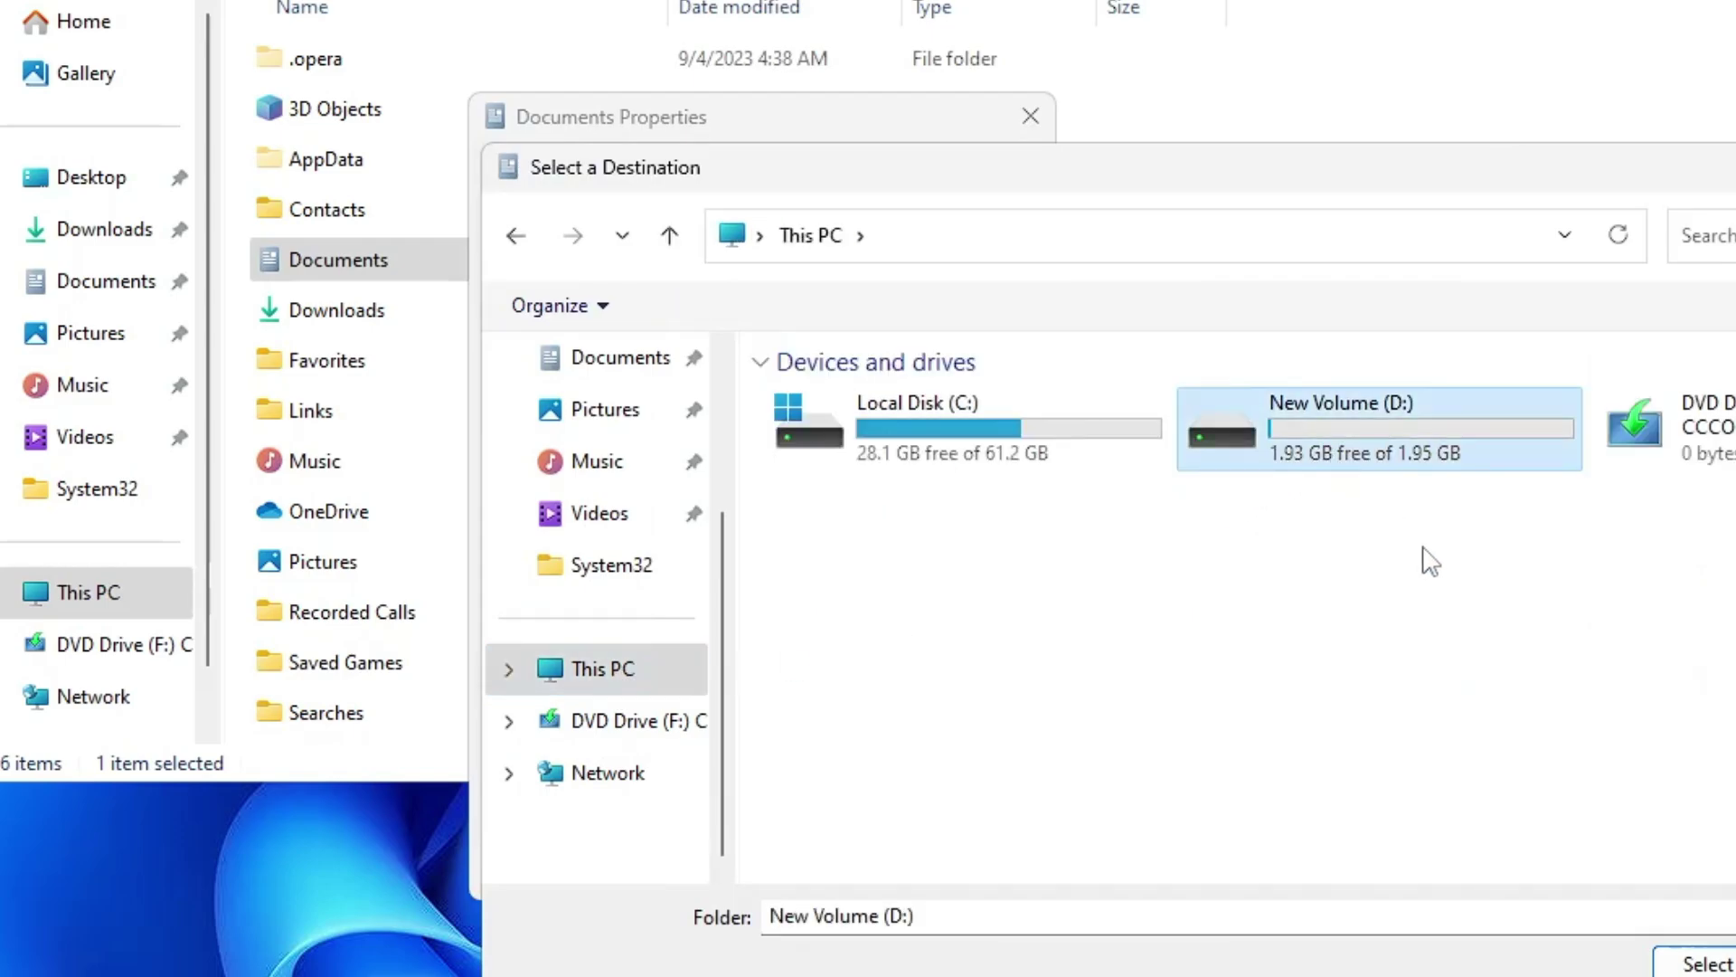
double_click(1358, 415)
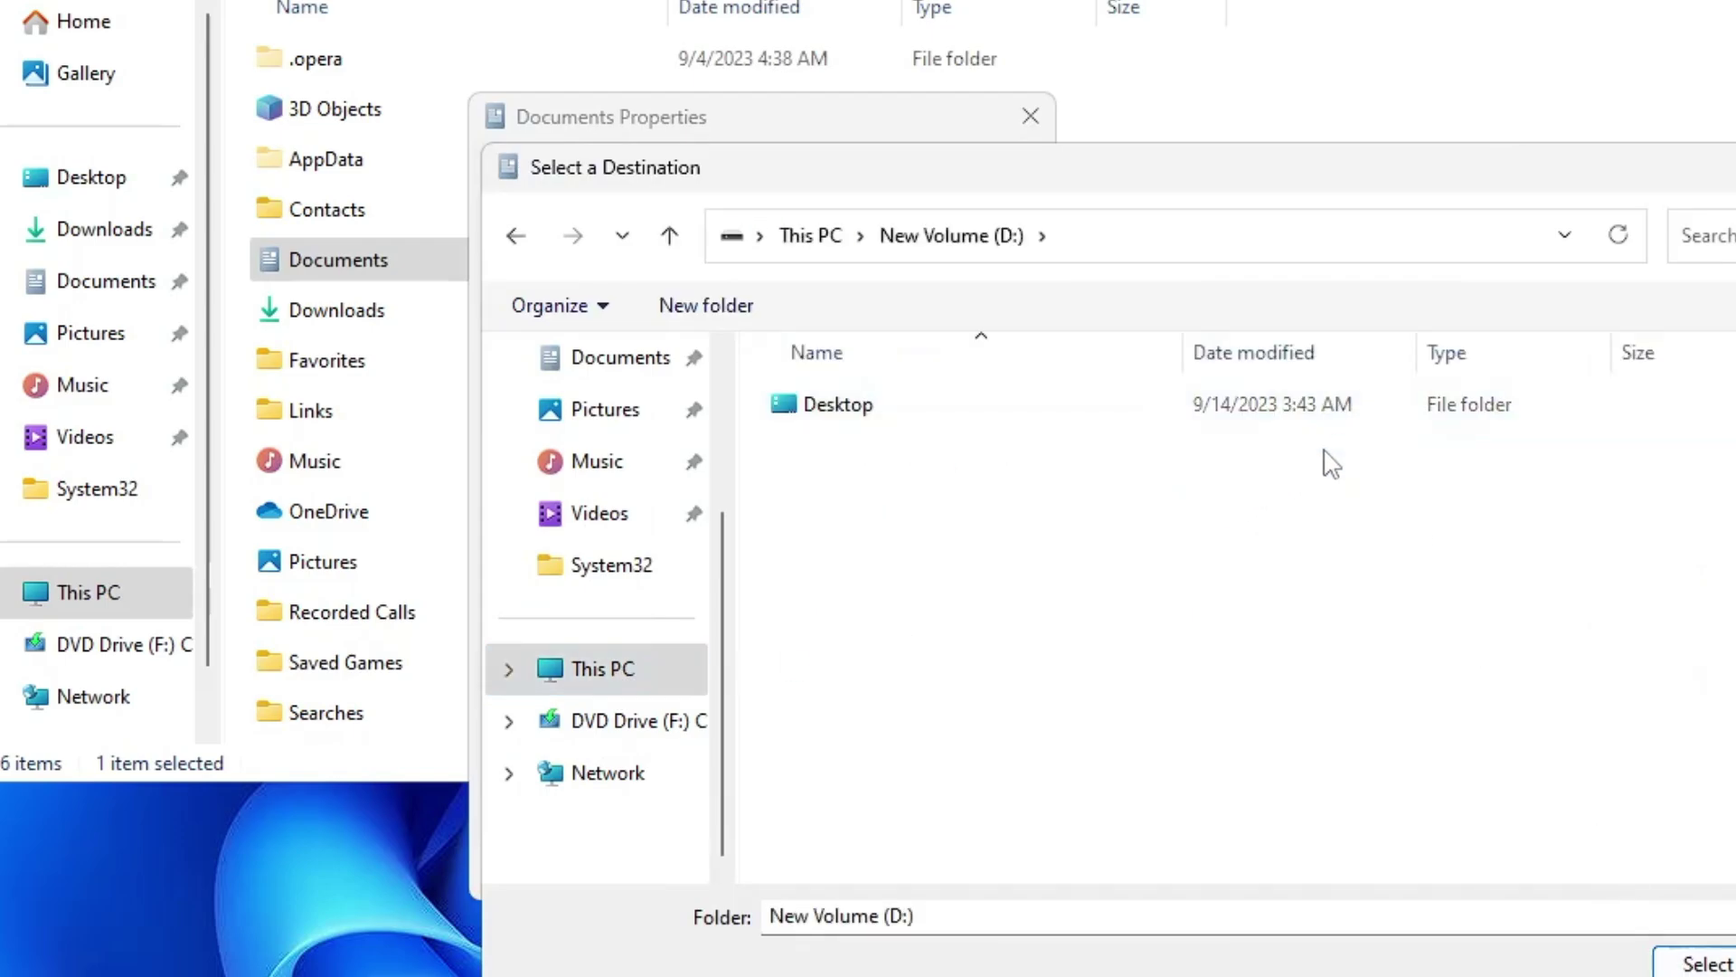
Create a Documents folder on D:, set it as the location, and confirm moving the files.
right_click(1051, 524)
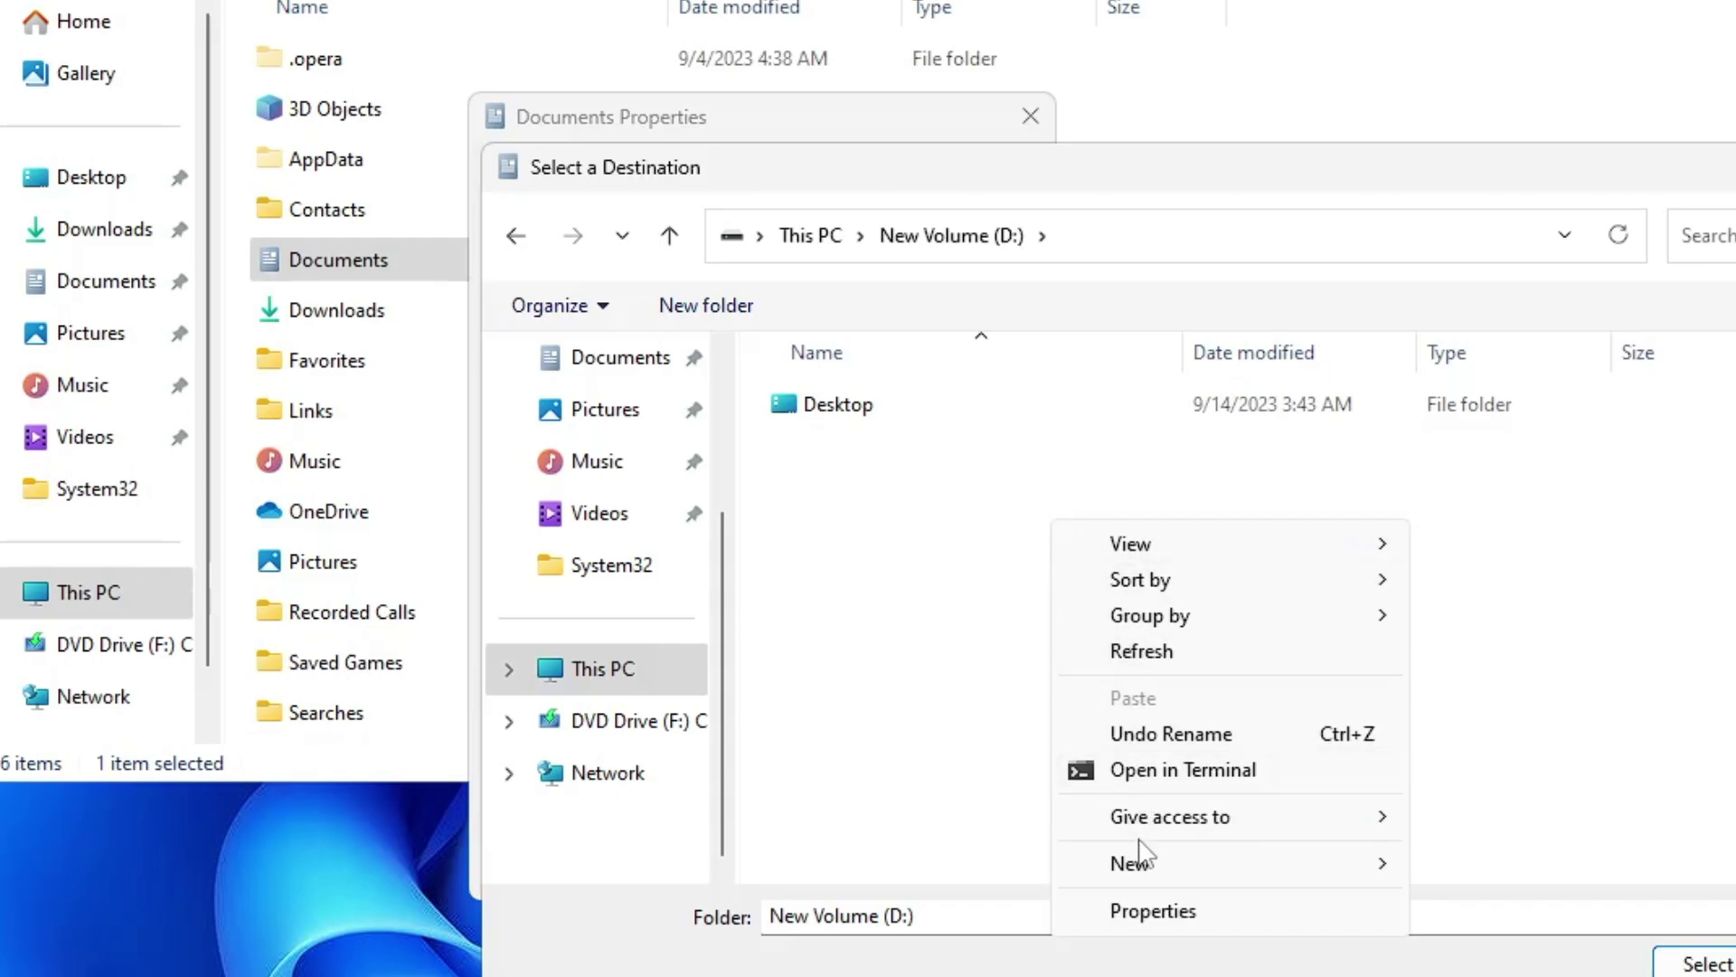
mouse_move(1337, 874)
click(1467, 870)
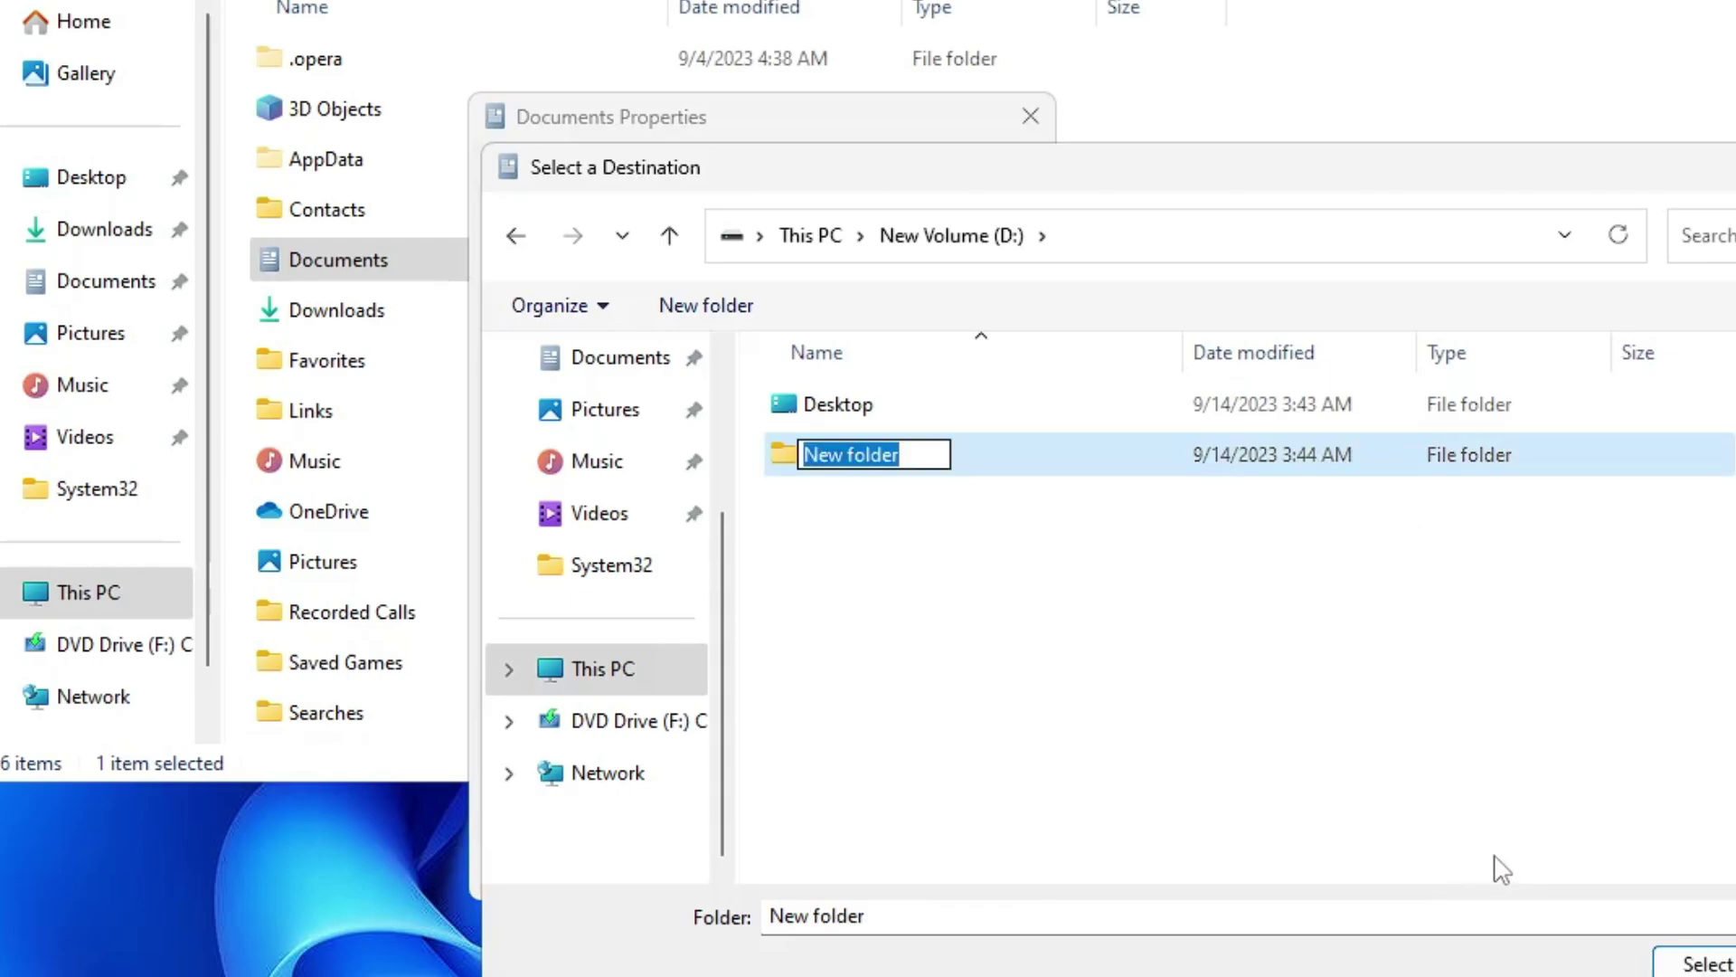
text(Documents)
click(1104, 659)
click(814, 455)
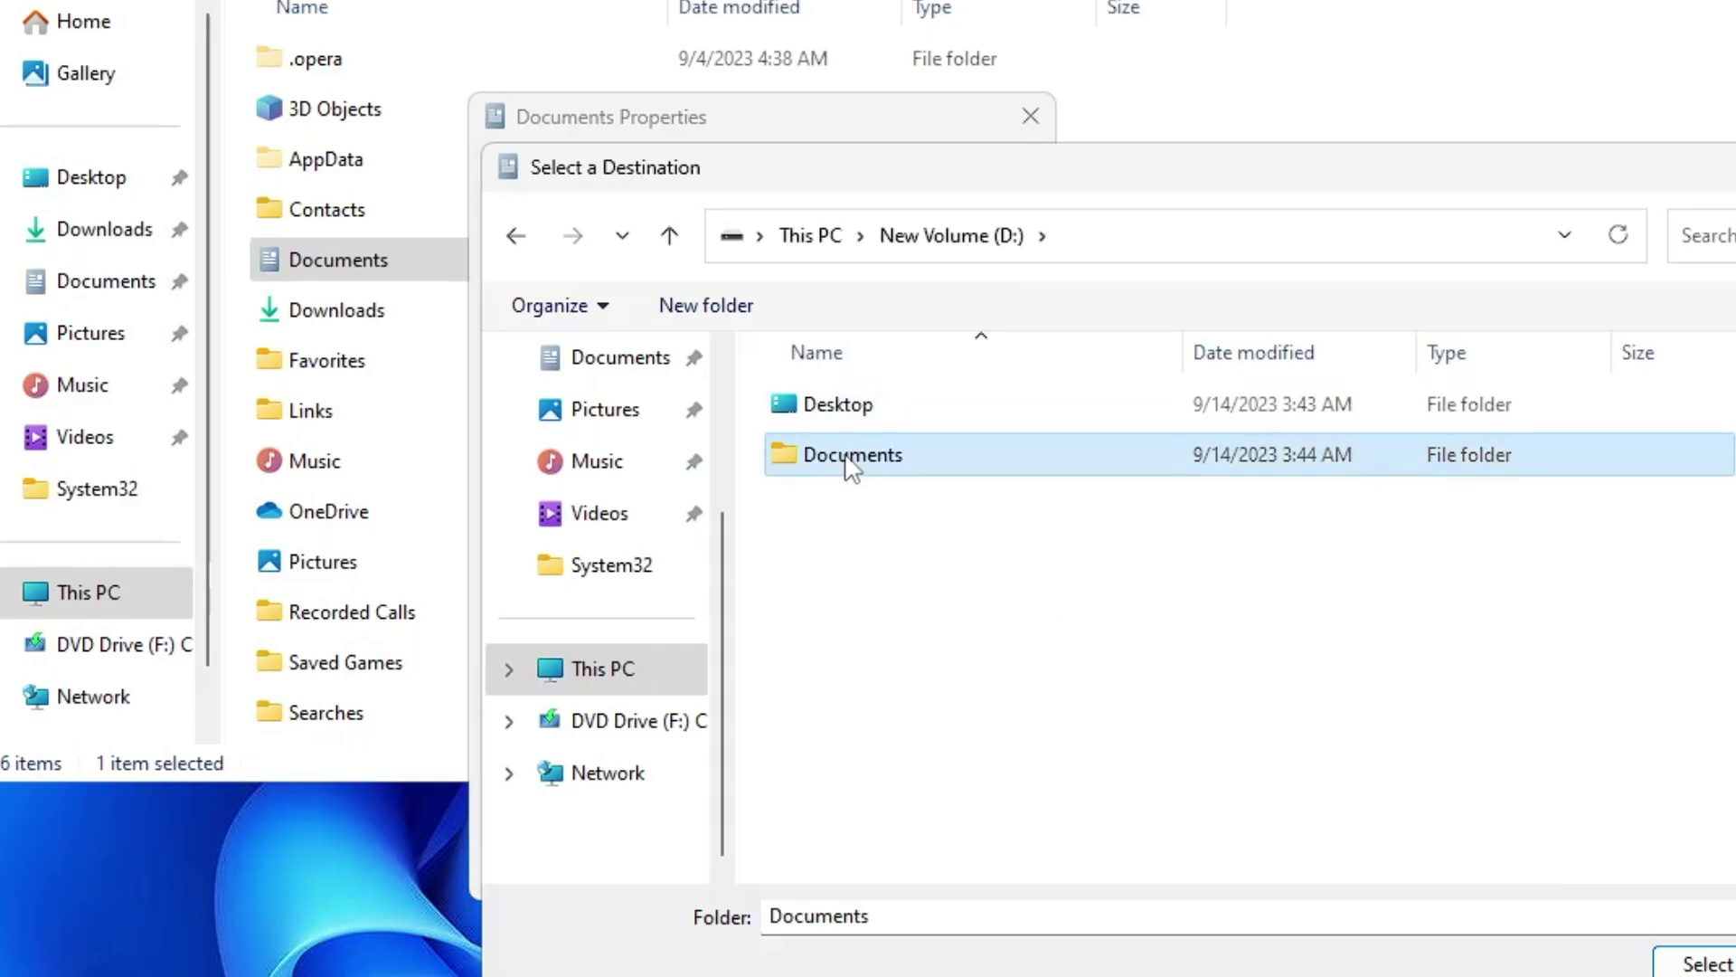
click(1705, 962)
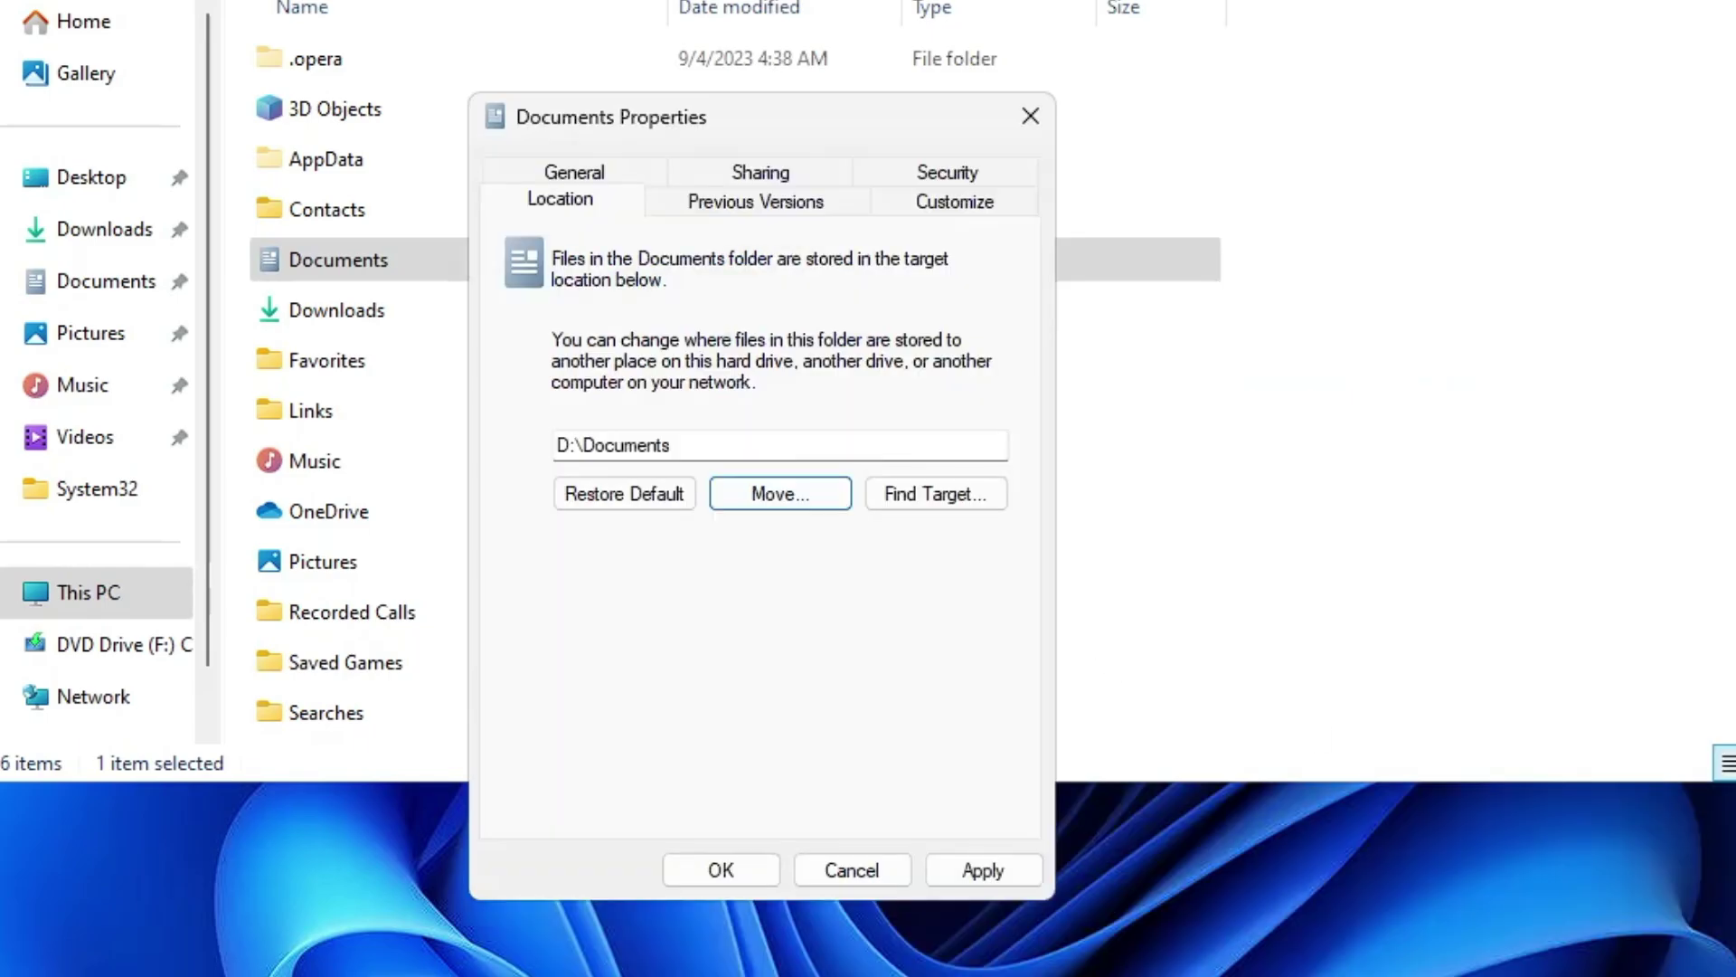
click(1022, 884)
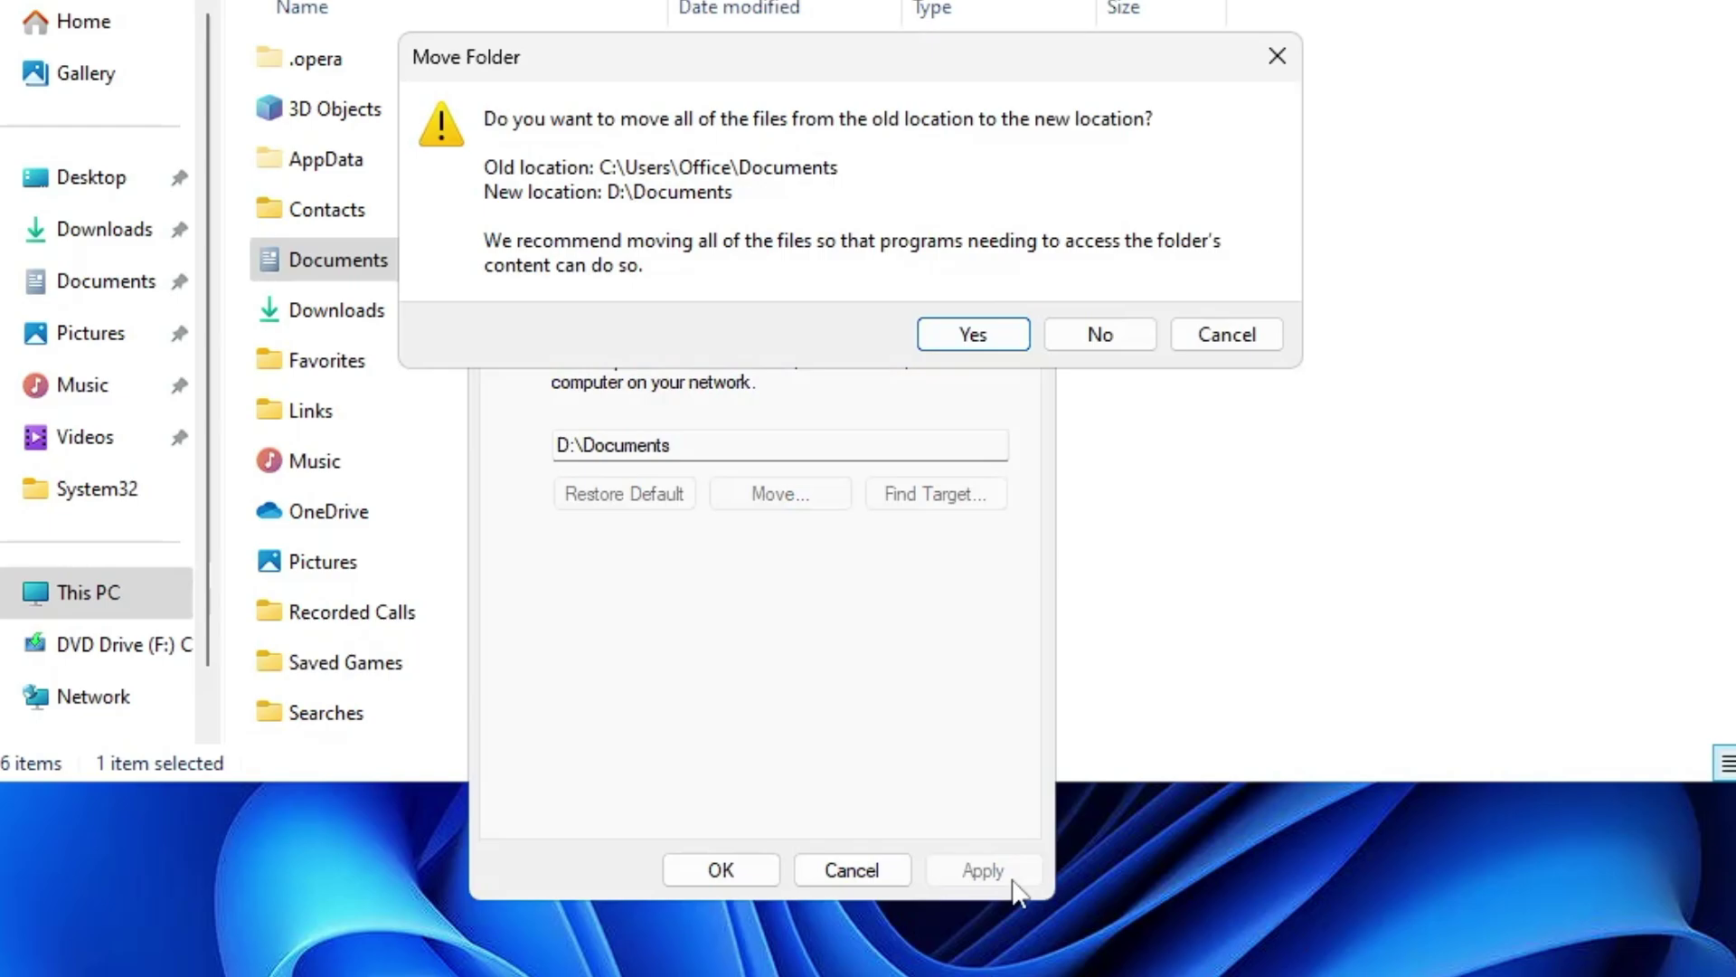
click(975, 340)
Close the properties, then check the contents of the Desktop and Documents folders on New Volume (D:).
click(760, 872)
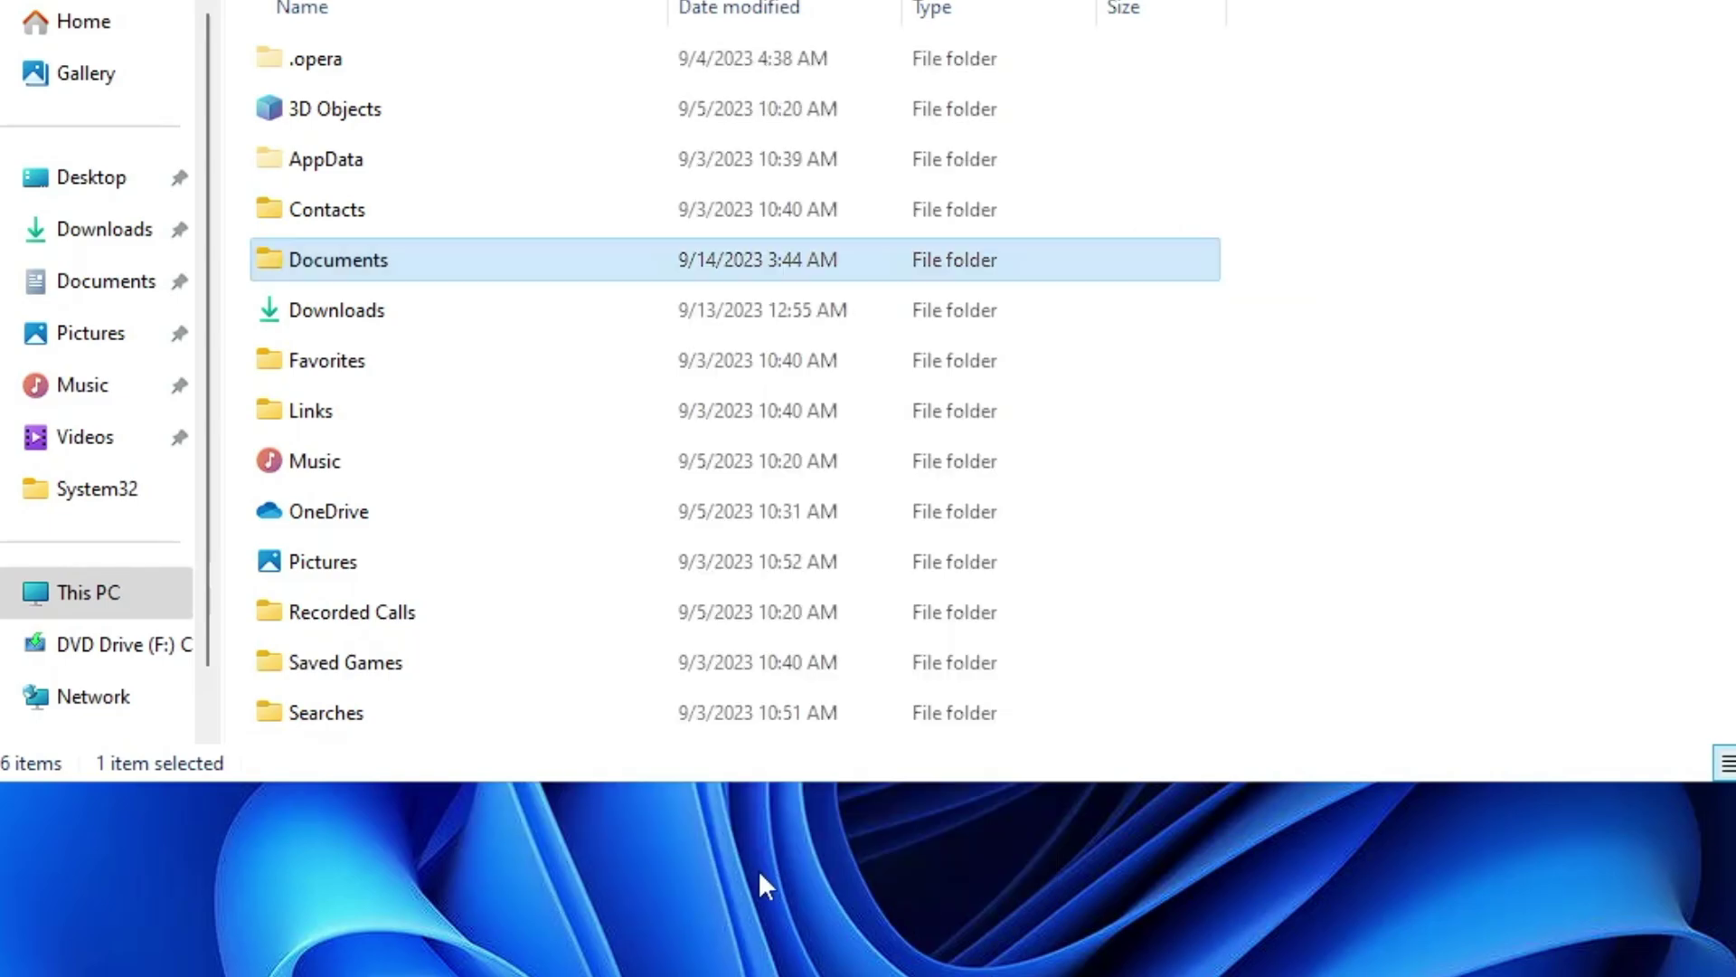
click(88, 593)
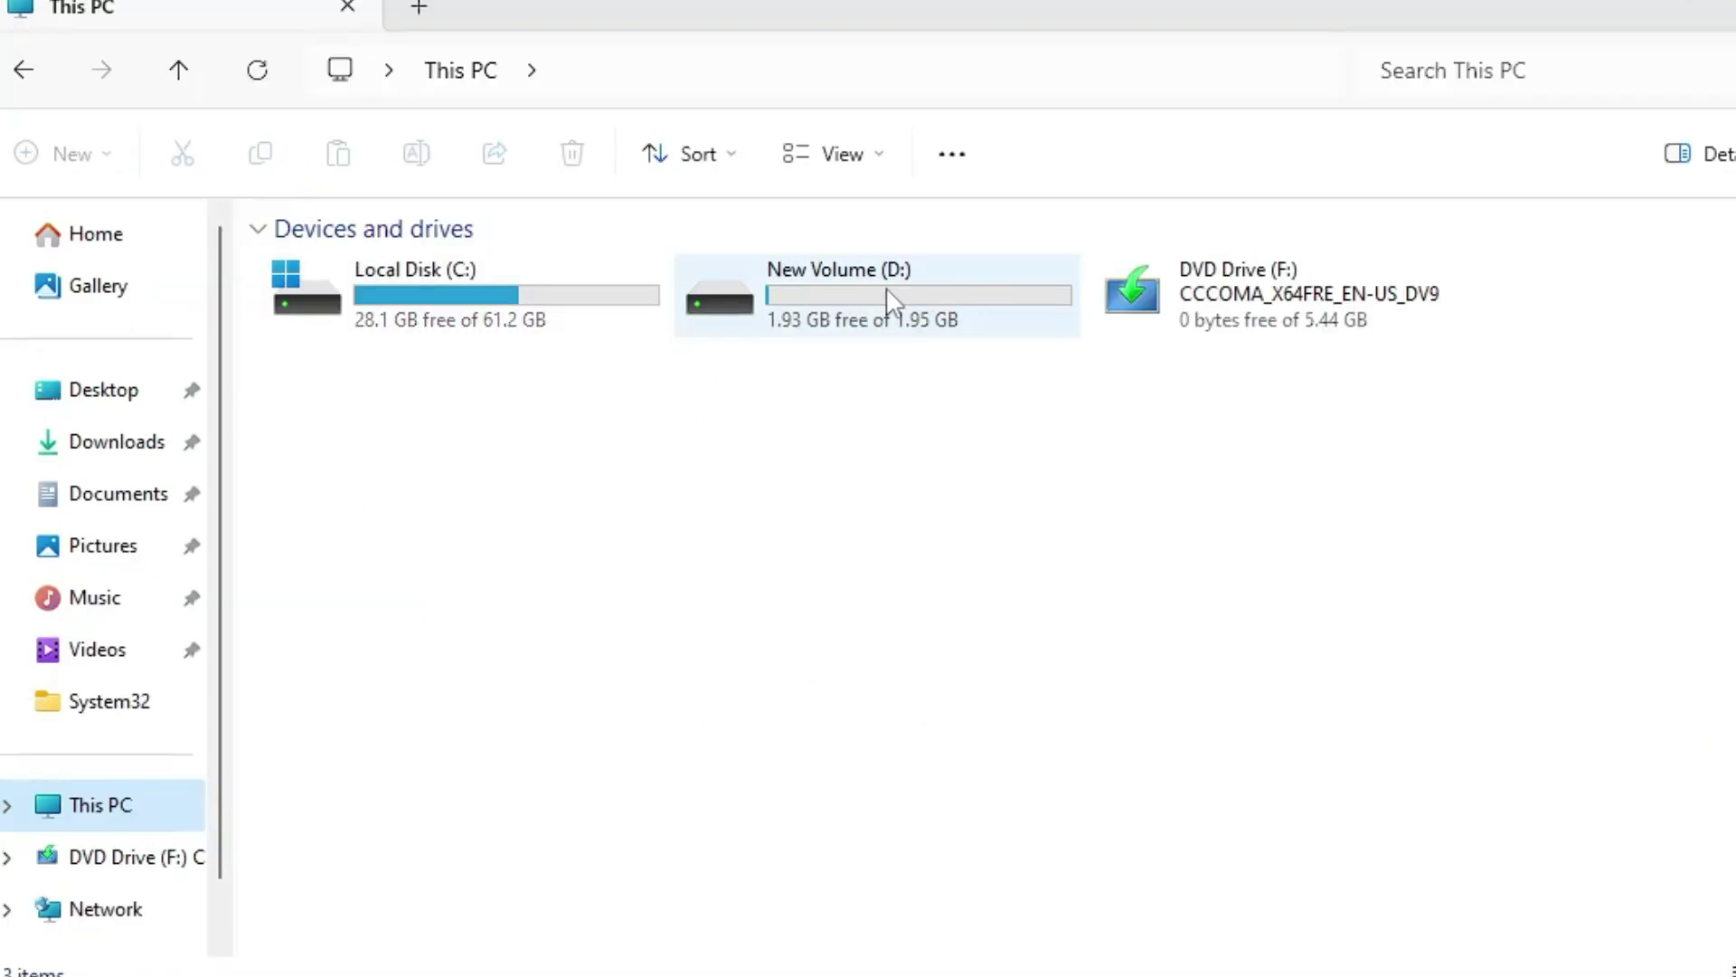
double_click(891, 301)
click(438, 327)
click(391, 283)
double_click(391, 282)
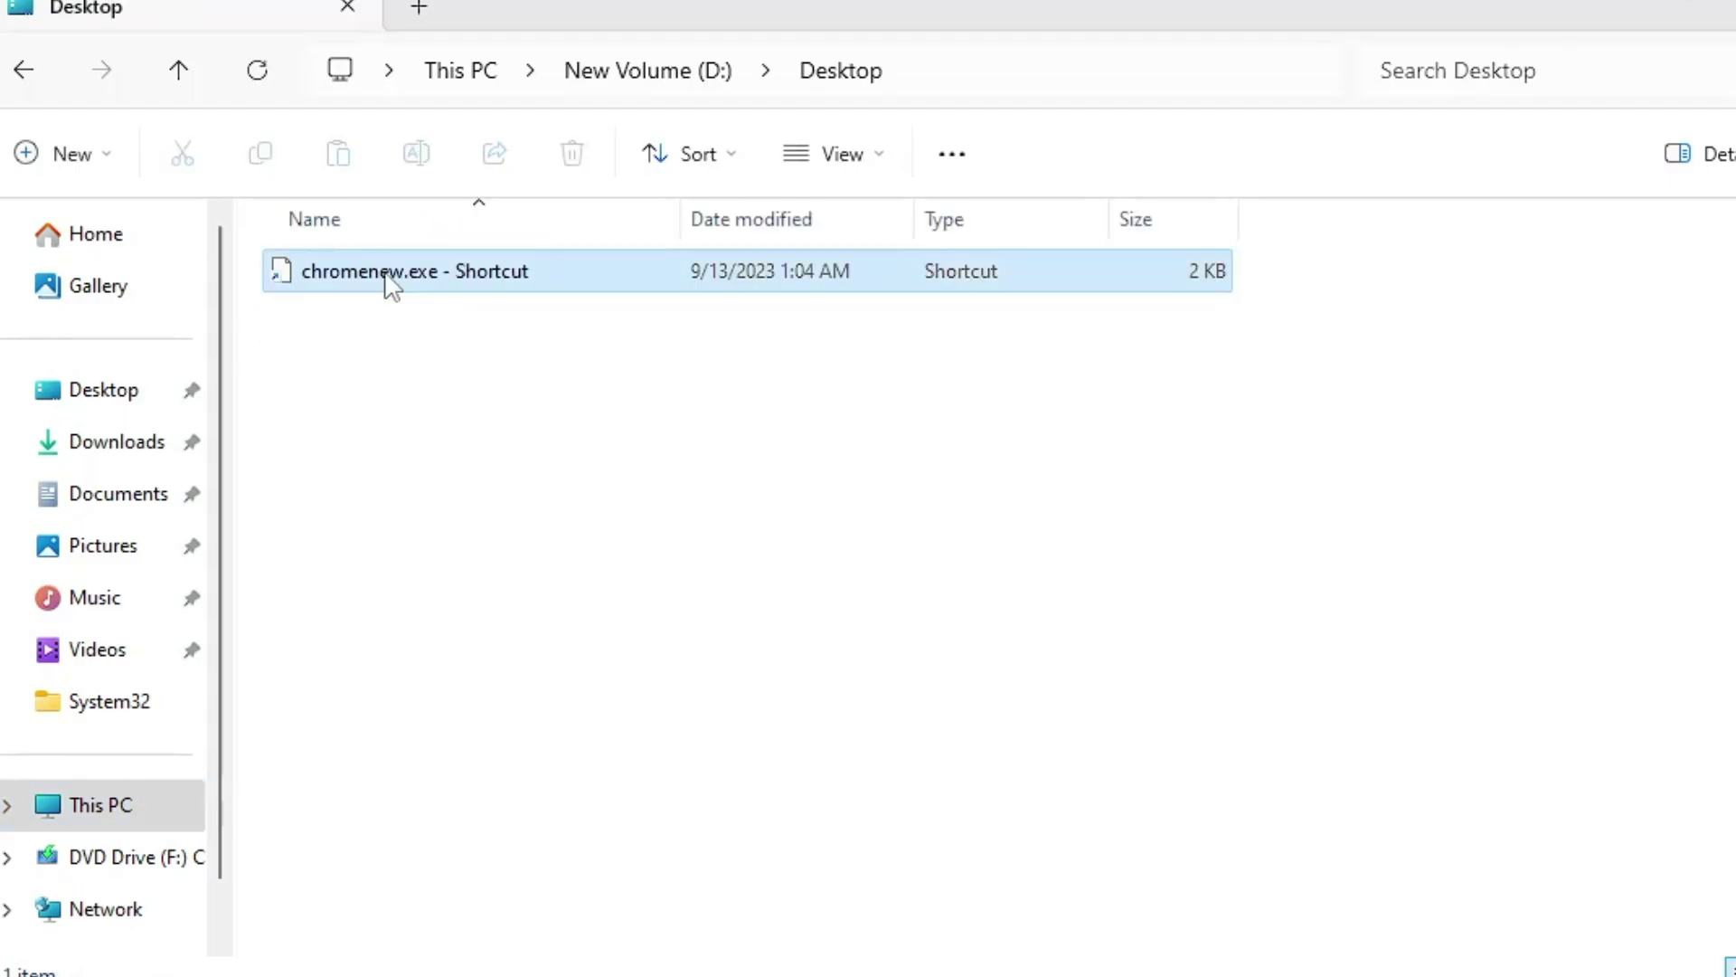
click(23, 70)
double_click(373, 336)
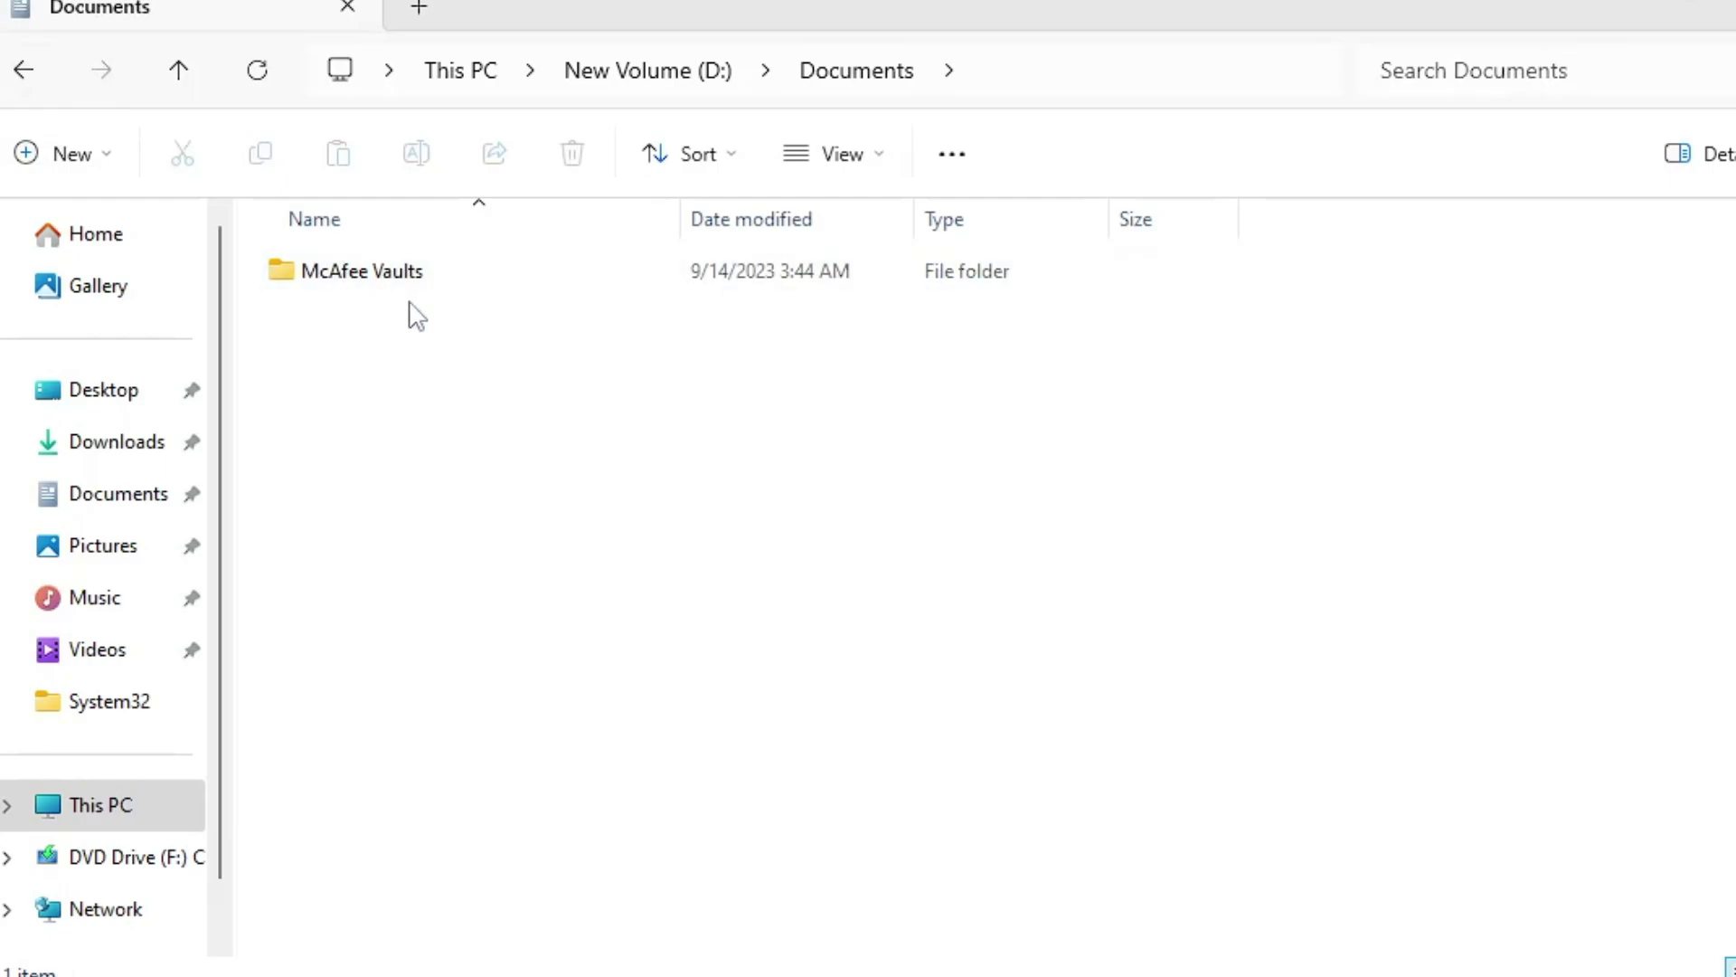
click(32, 76)
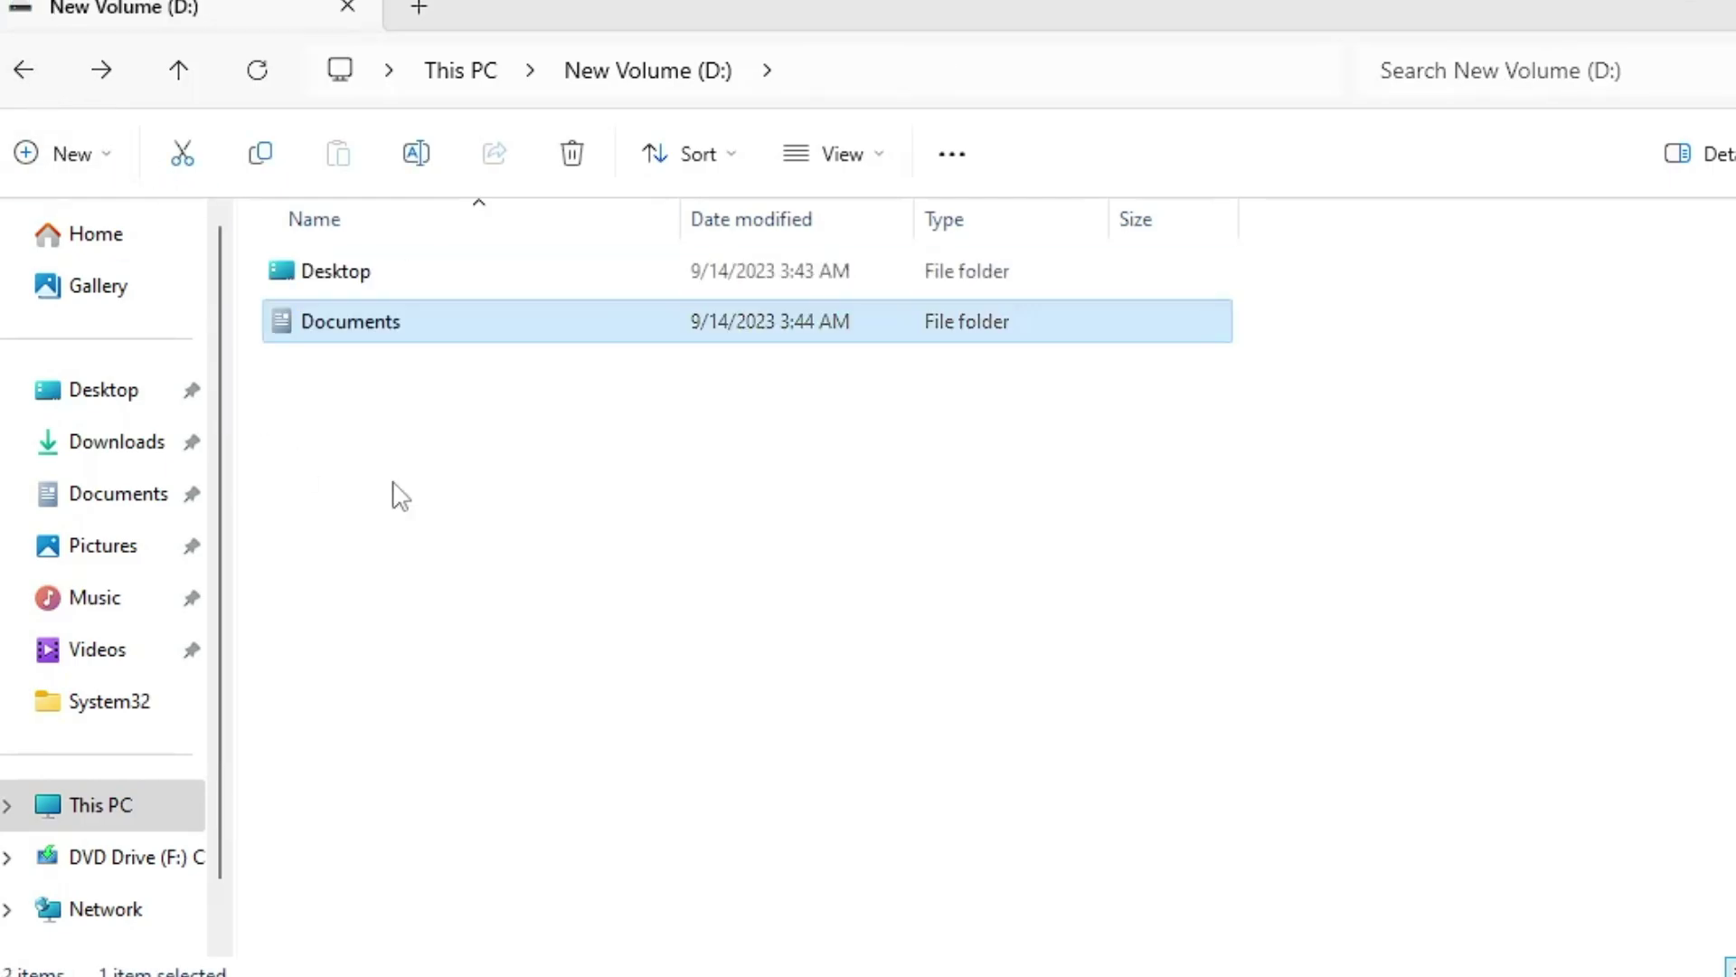